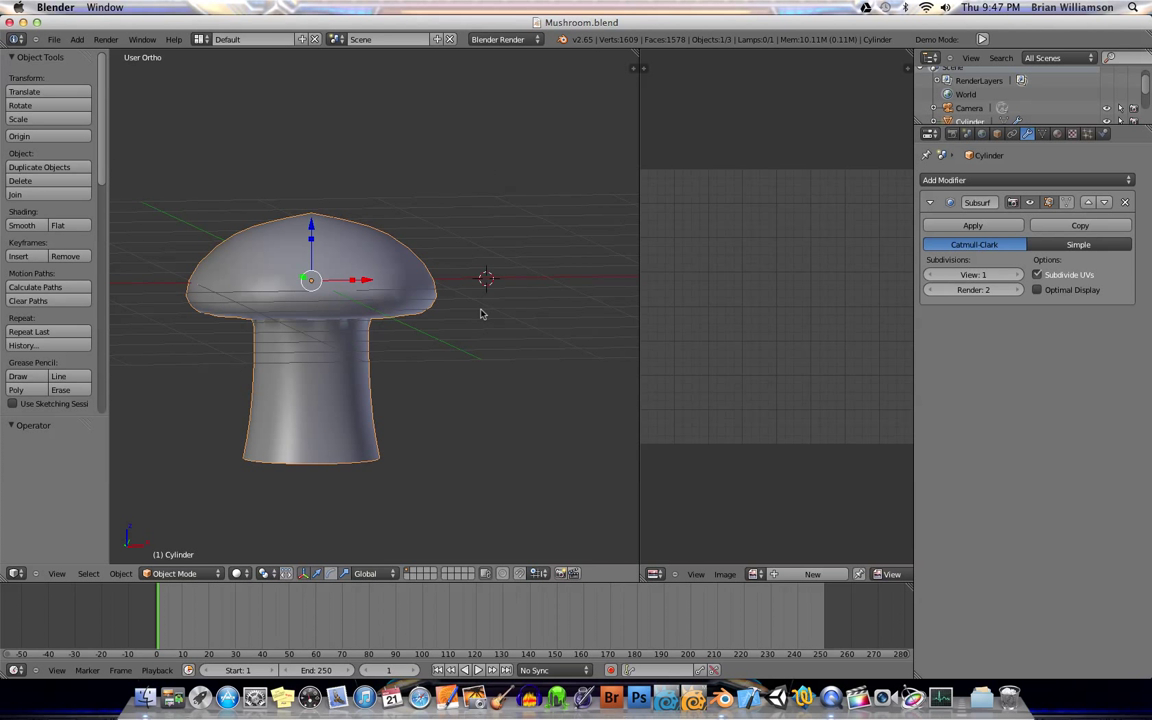
Step: From the Right view in Edit Mode, move the whole mushroom mesh 1.42 units along Z so the stem base meets the origin
{"action": "key", "text": "KP_3"}
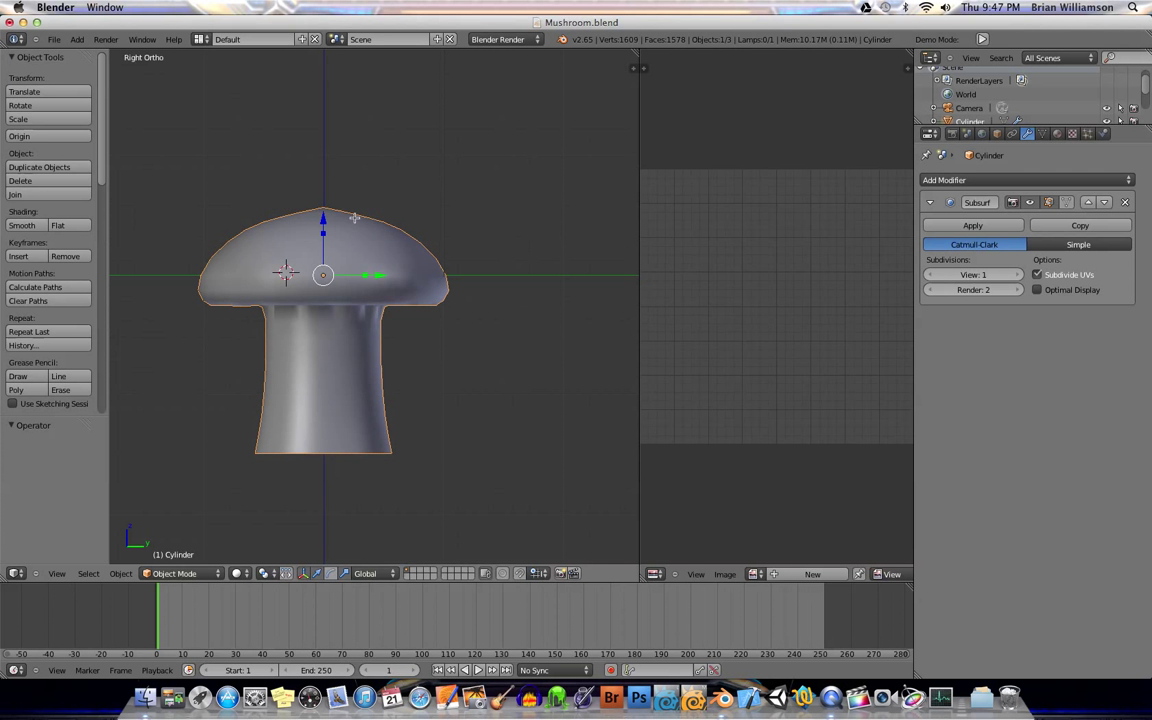
{"action": "key", "text": "Tab"}
{"action": "key", "text": "g"}
{"action": "key", "text": "z"}
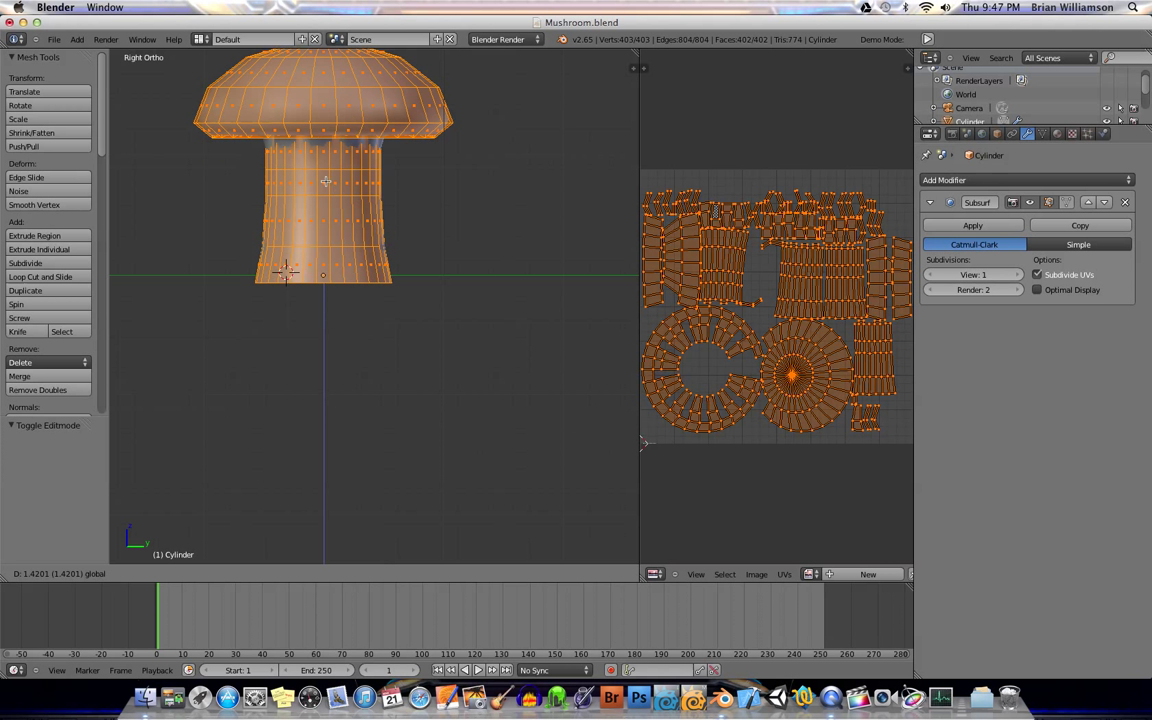
{"action": "left_click", "coordinate": [320, 270]}
{"action": "scroll", "coordinate": [295, 250], "scroll_direction": "up", "scroll_amount": 3}
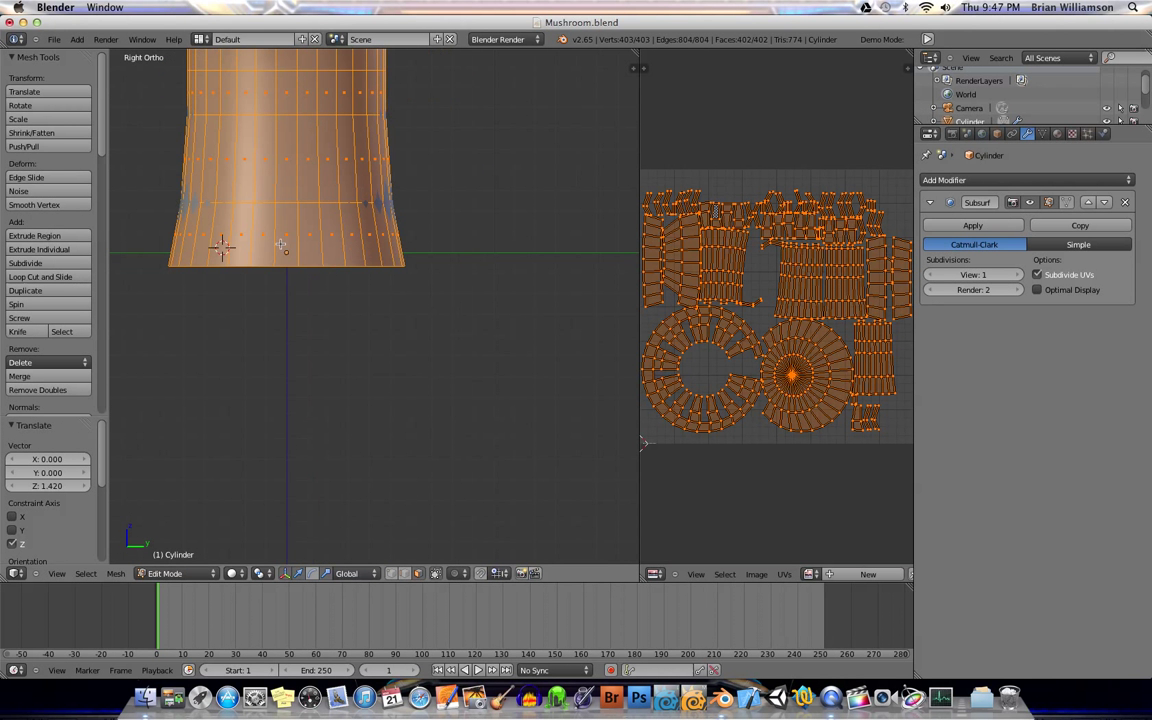
{"action": "middle_click_drag", "start_coordinate": [349, 286], "coordinate": [354, 329]}
{"action": "scroll", "coordinate": [383, 349], "scroll_direction": "down", "scroll_amount": 2}
{"action": "key", "text": "Tab"}
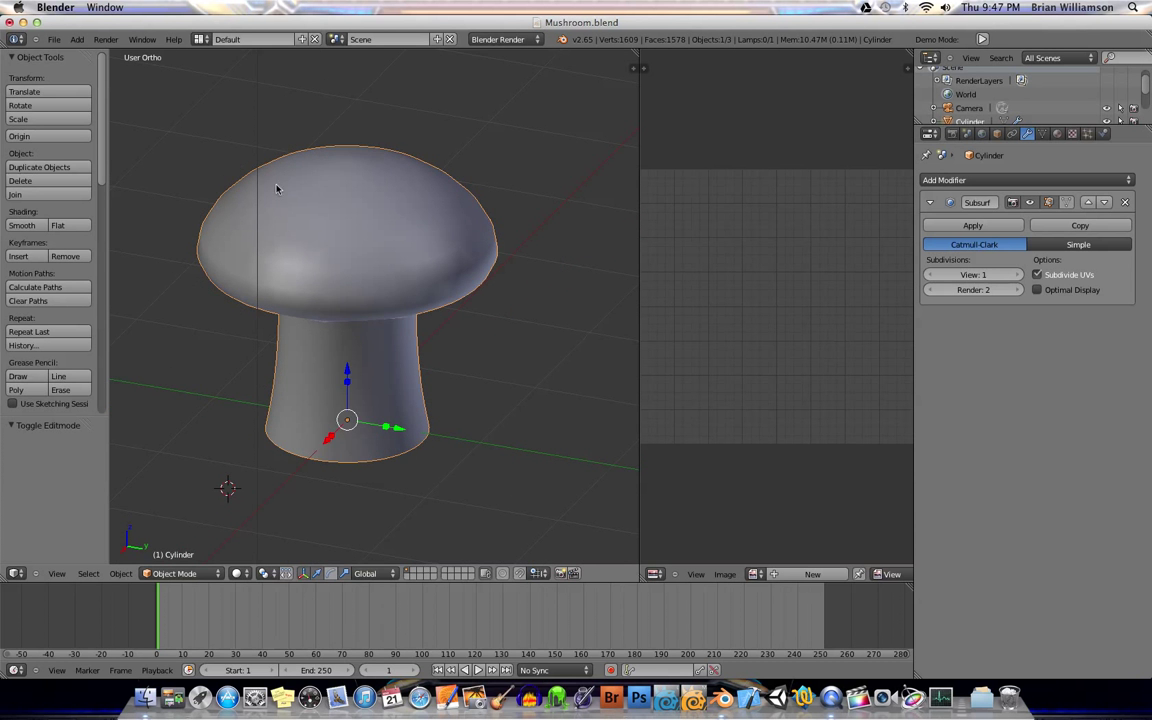
Step: Select the existing lamp and change its type to Sun
{"action": "scroll", "coordinate": [283, 206], "scroll_direction": "down", "scroll_amount": 5}
{"action": "right_click", "coordinate": [327, 145]}
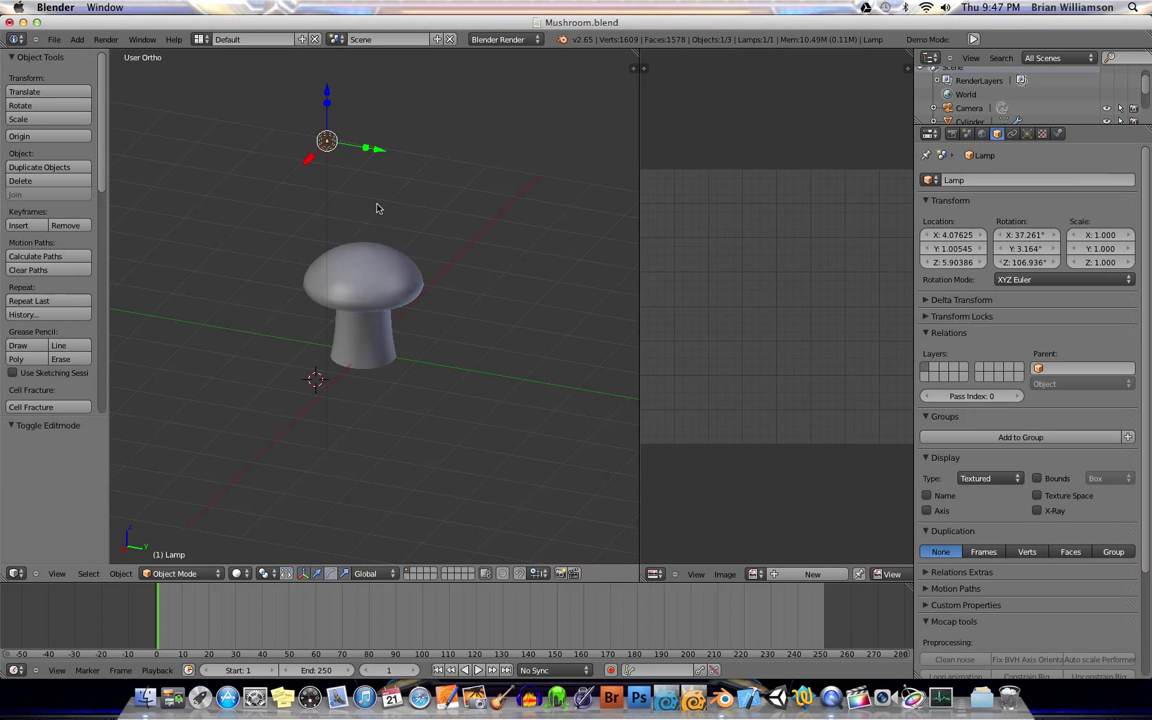
{"action": "middle_click_drag", "start_coordinate": [380, 206], "coordinate": [345, 210]}
{"action": "left_click", "coordinate": [1028, 134]}
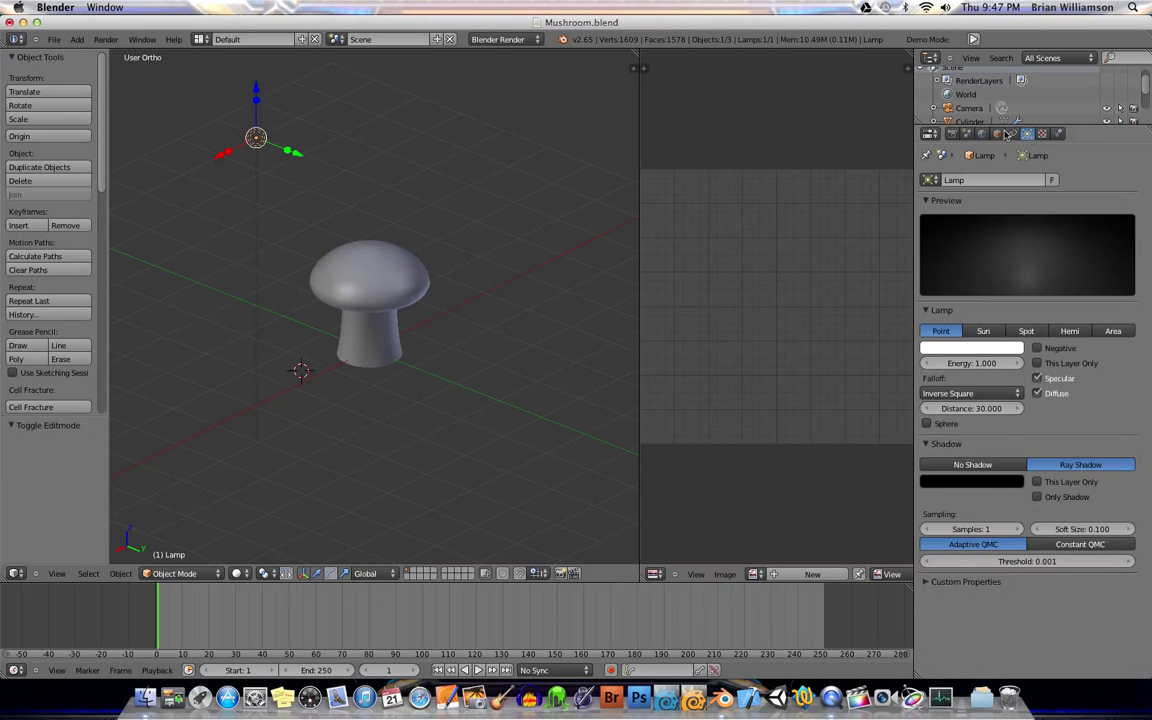
{"action": "left_click", "coordinate": [987, 331]}
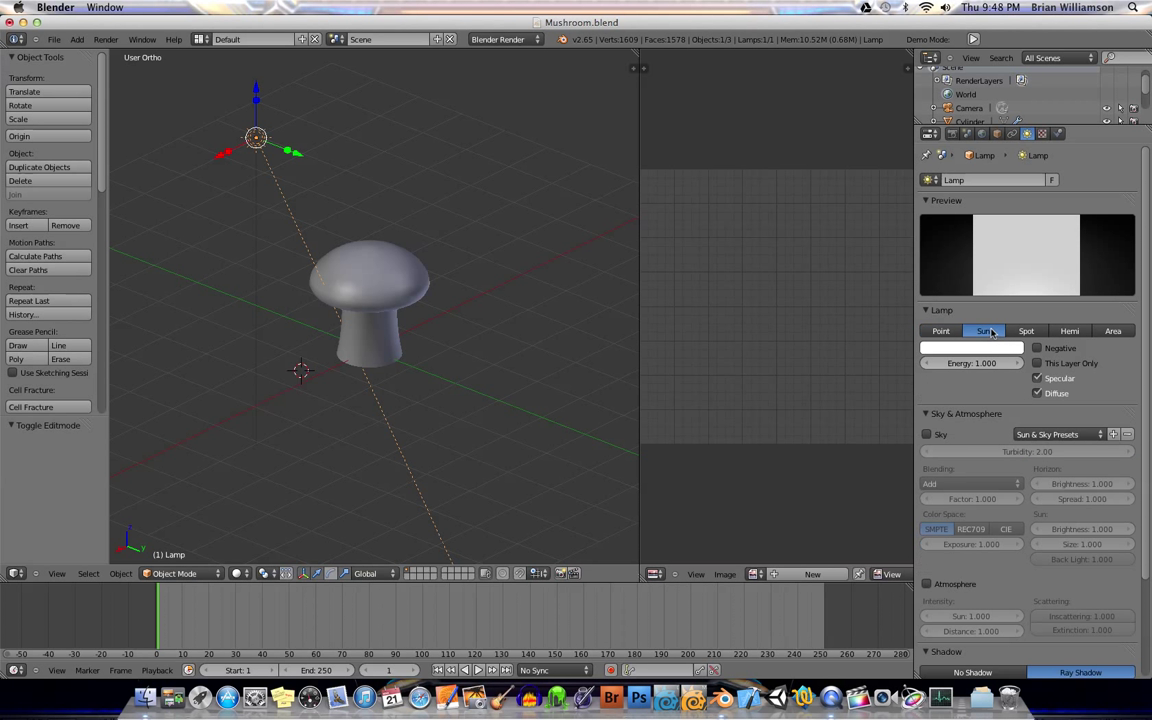
Step: Move the sun lamp and tilt it 11.857° toward the mushroom
{"action": "key", "text": "KP_3"}
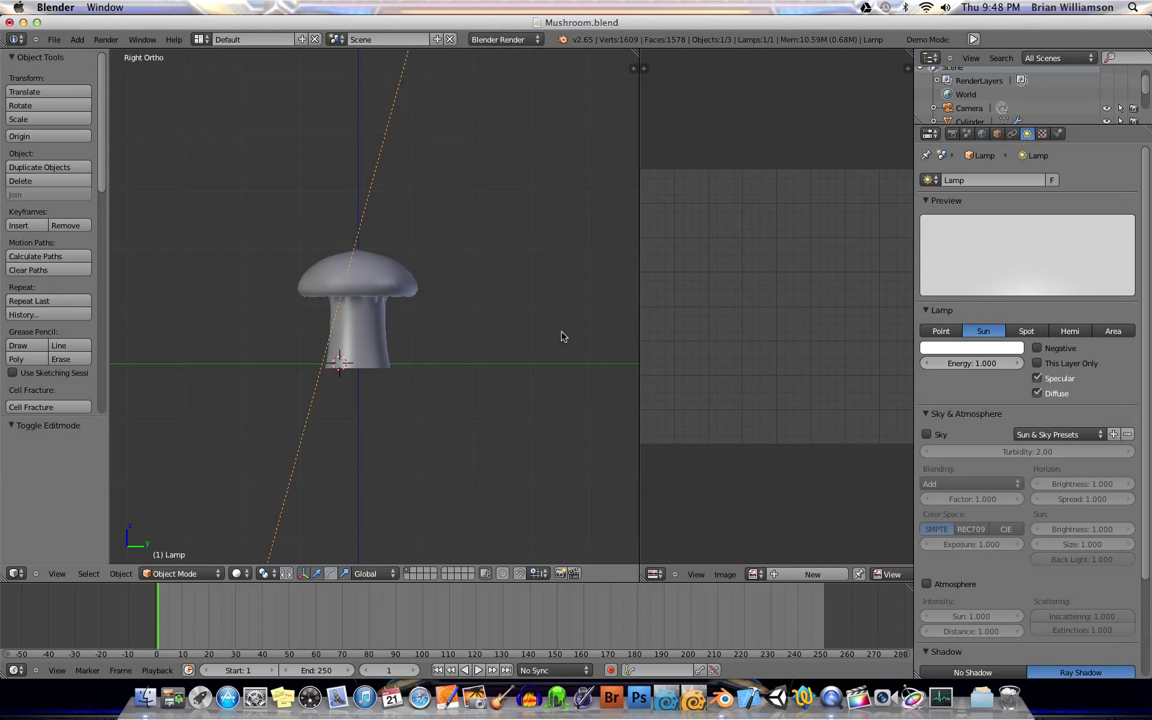
{"action": "key", "text": "KP_1"}
{"action": "scroll", "coordinate": [521, 348], "scroll_direction": "down", "scroll_amount": 4}
{"action": "middle_click_drag", "start_coordinate": [496, 355], "coordinate": [434, 411], "text": "shift"}
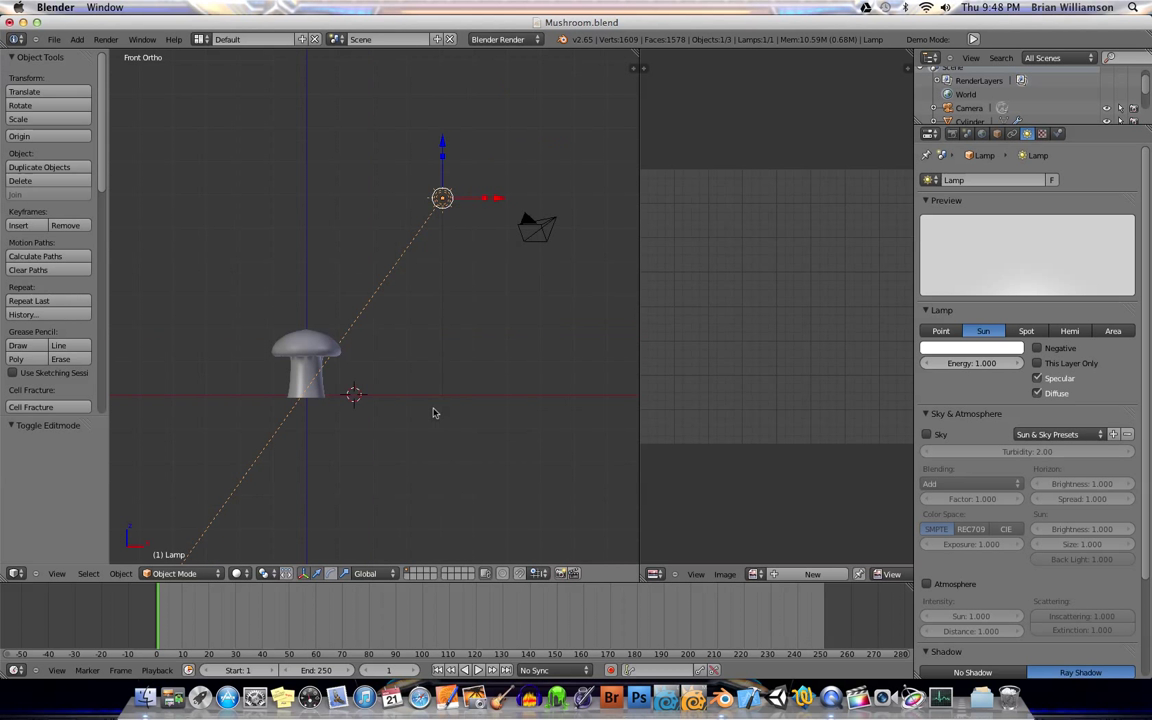
{"action": "key", "text": "g"}
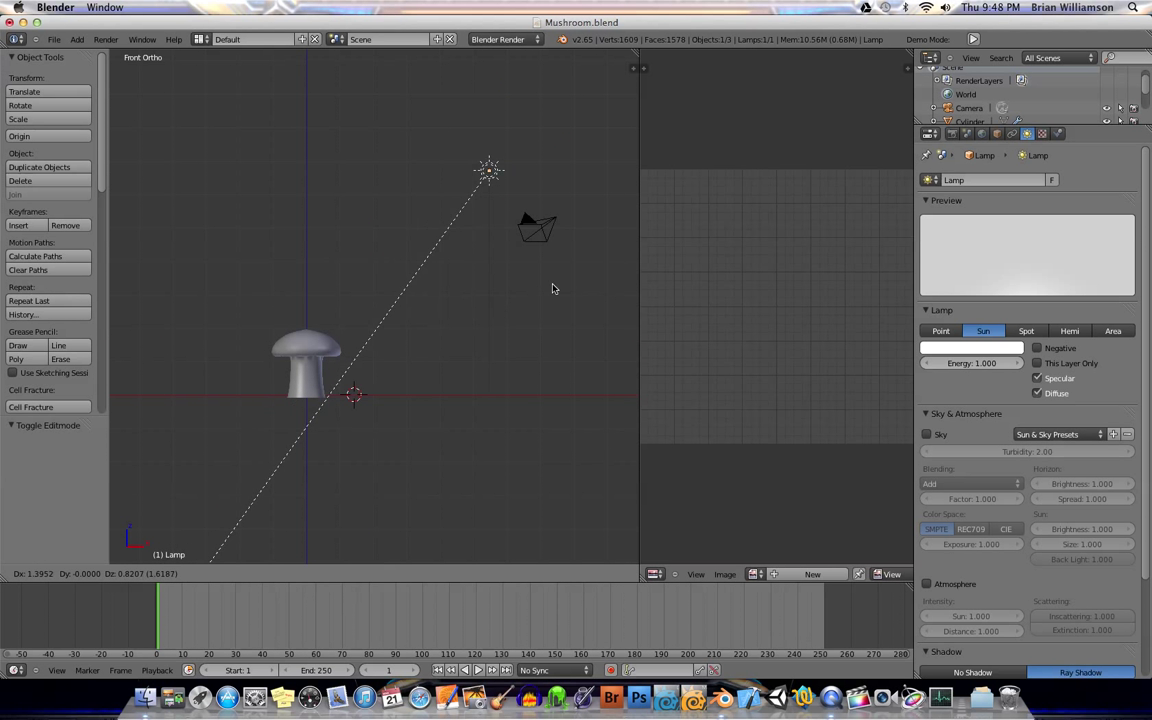
{"action": "left_click", "coordinate": [558, 298]}
{"action": "key", "text": "r"}
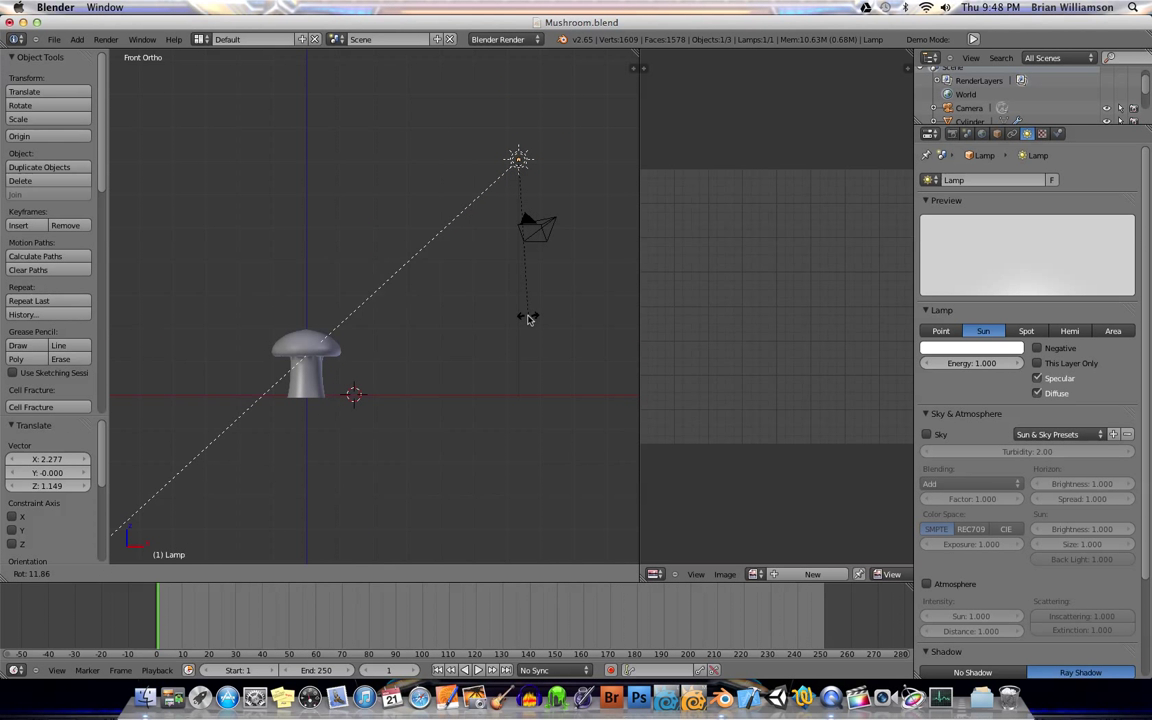
{"action": "left_click", "coordinate": [528, 318]}
Step: Add a second Sun lamp, placed at X -4.584, Y -0.308, Z 5.214
{"action": "key", "text": "shift+a"}
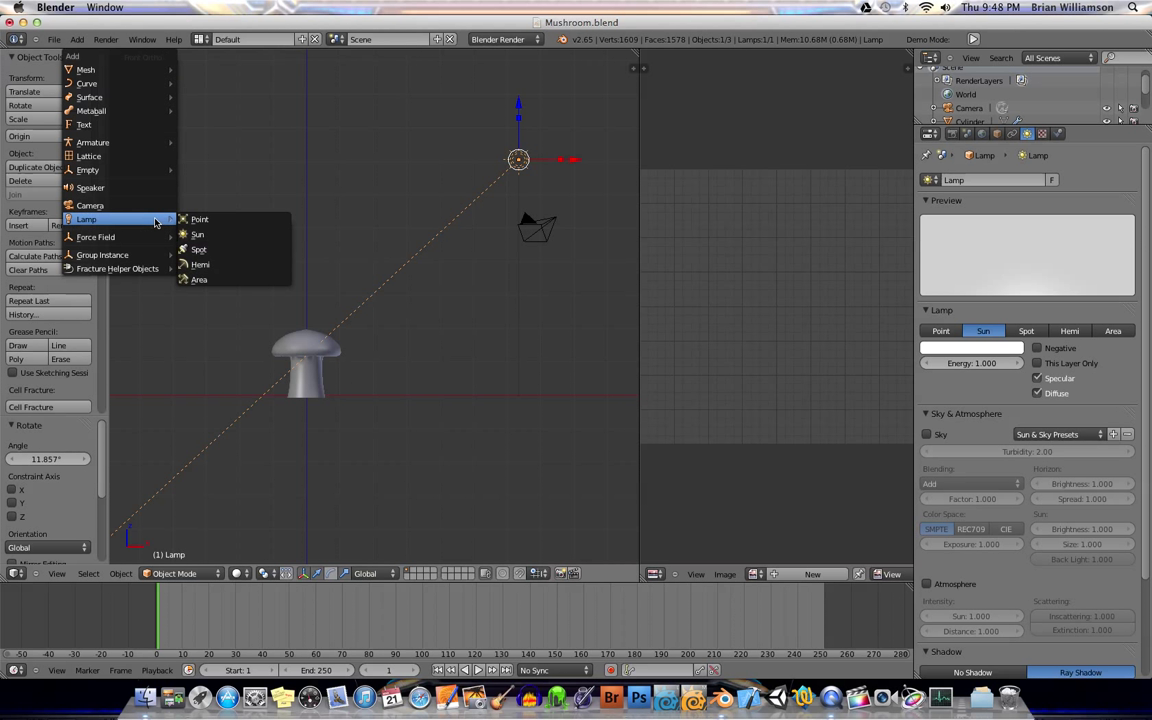
{"action": "mouse_move", "coordinate": [132, 220]}
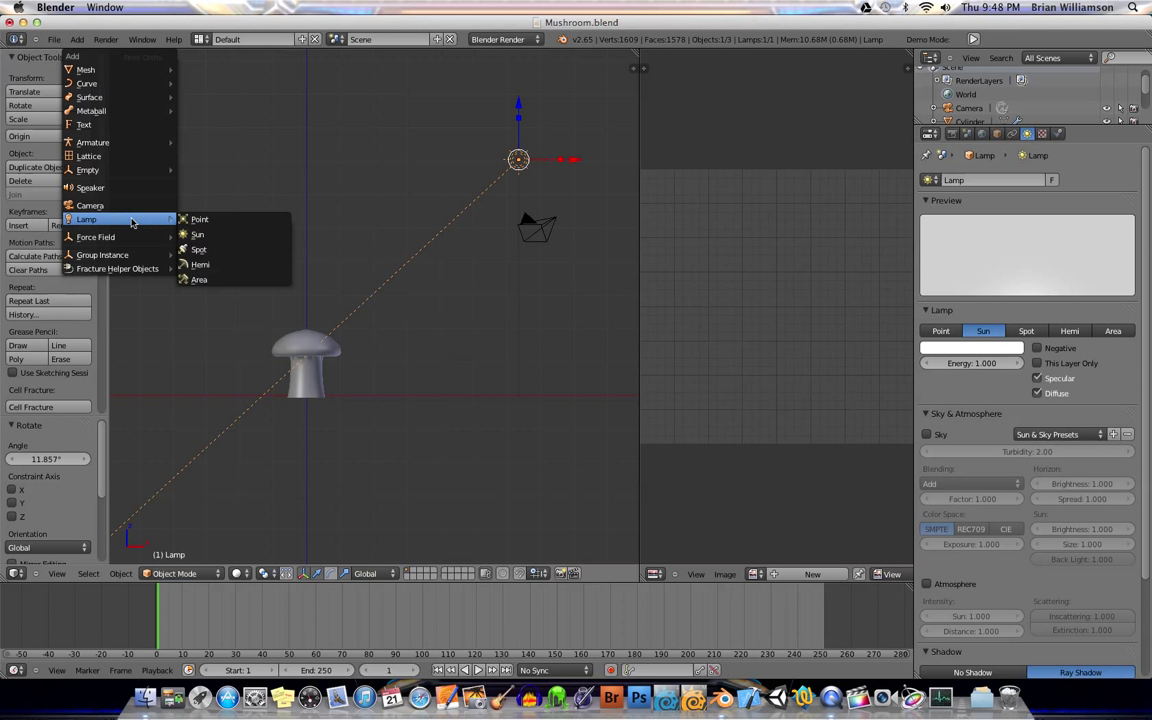
{"action": "left_click", "coordinate": [224, 234]}
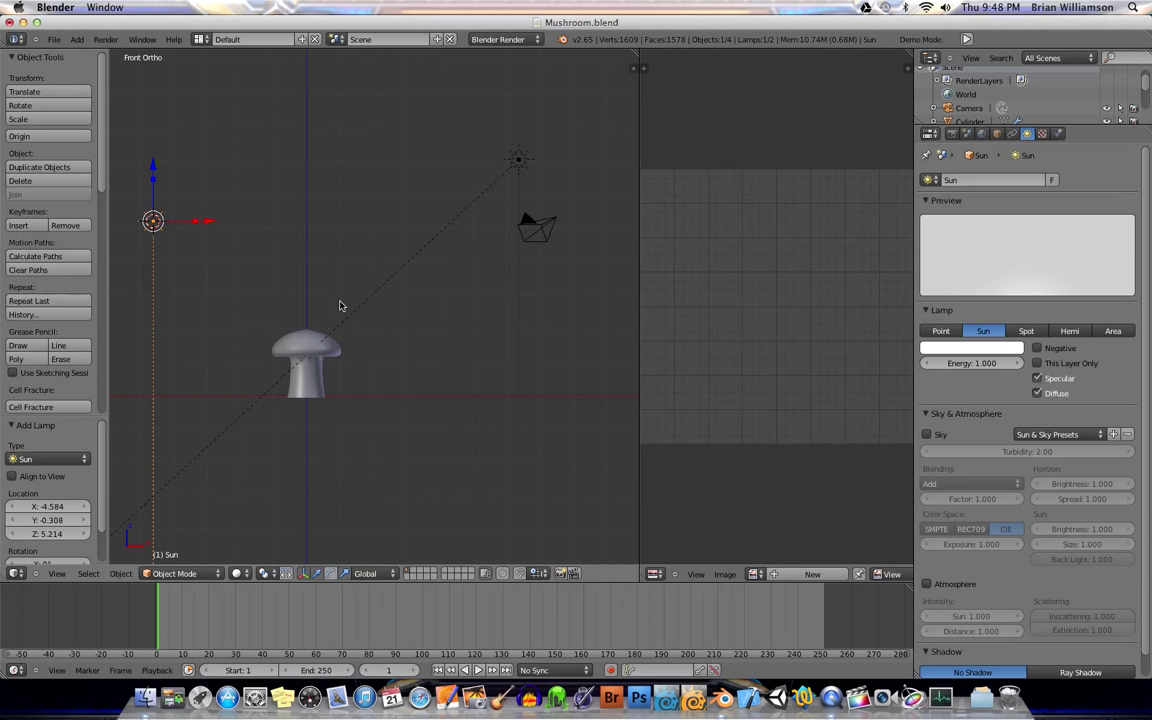
{"action": "middle_click_drag", "start_coordinate": [427, 342], "coordinate": [375, 322]}
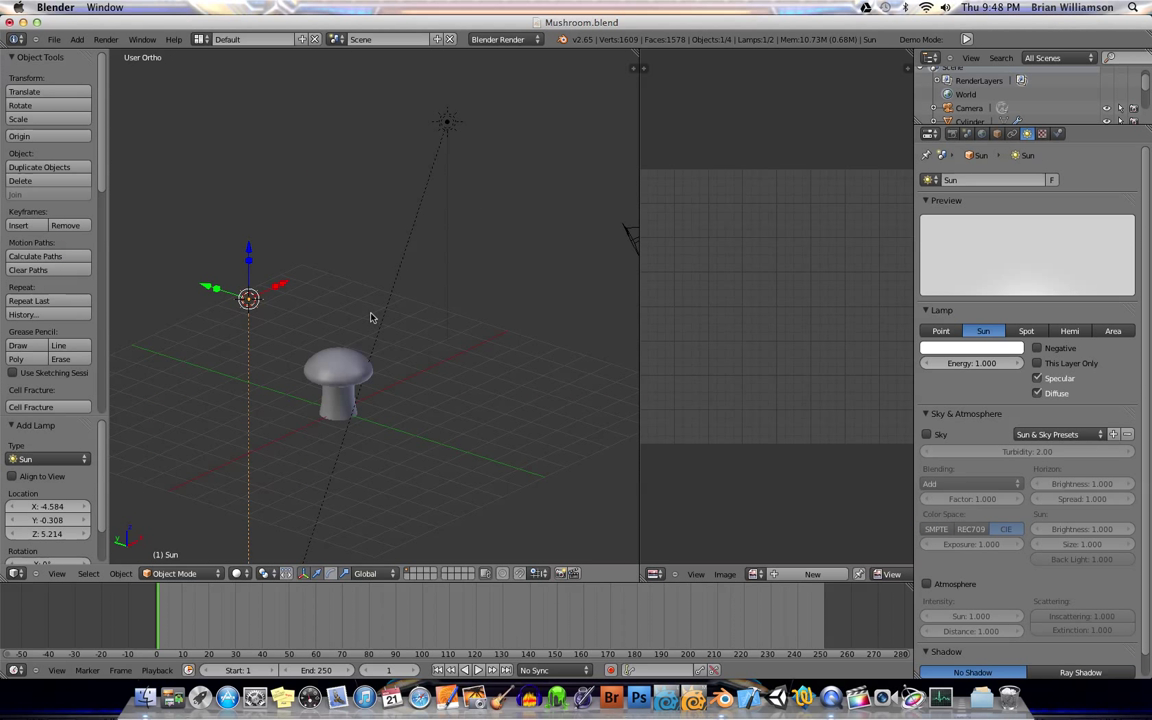
{"action": "key", "text": "KP_3"}
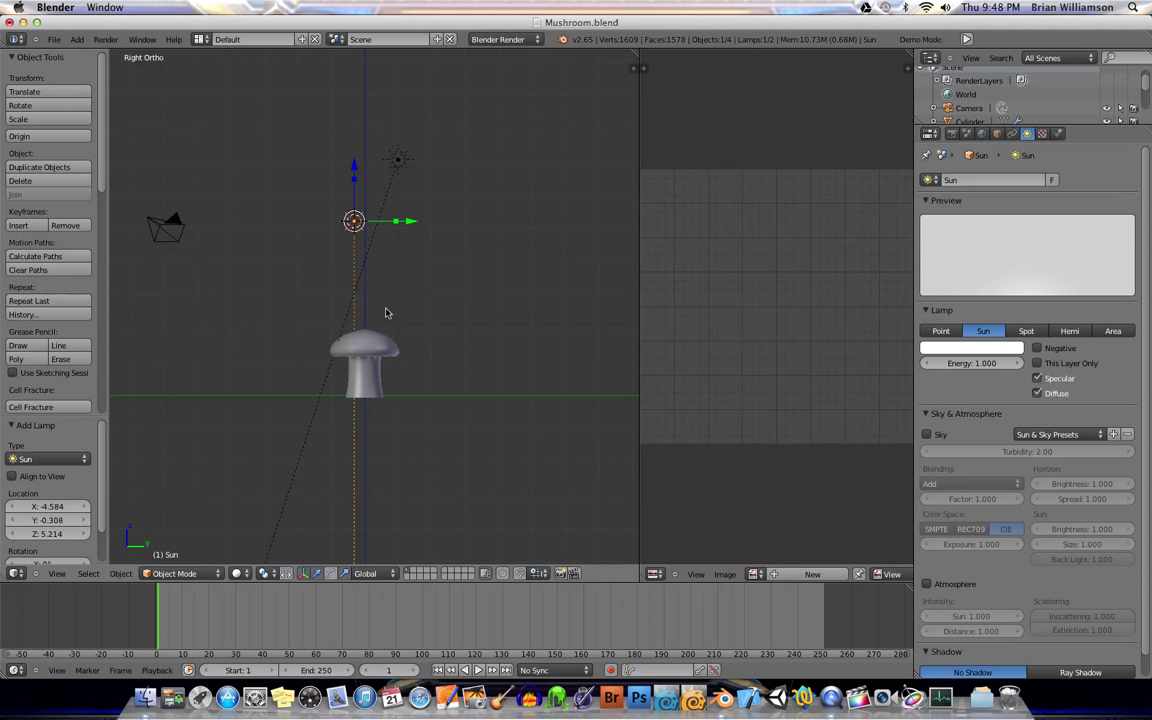
{"action": "key", "text": "KP_1"}
Step: Rotate the new sun lamp -48.07° and turn on the on-screen keystroke display
{"action": "key", "text": "r"}
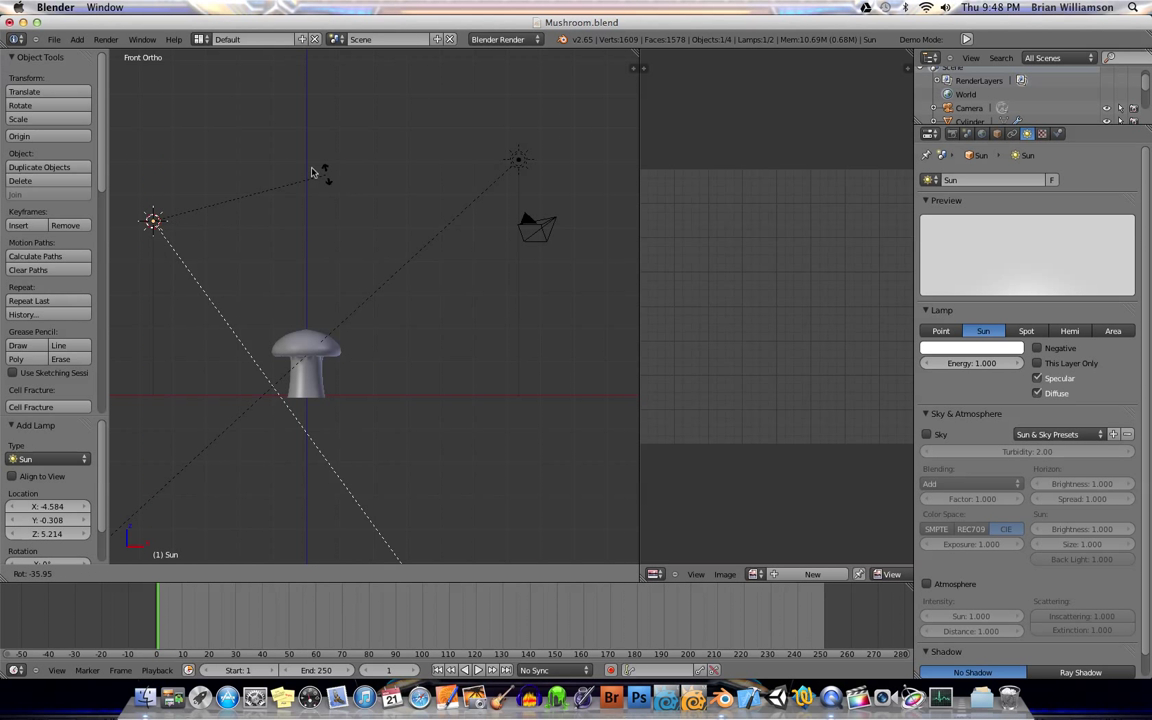
{"action": "left_click", "coordinate": [301, 158]}
{"action": "key", "text": "n"}
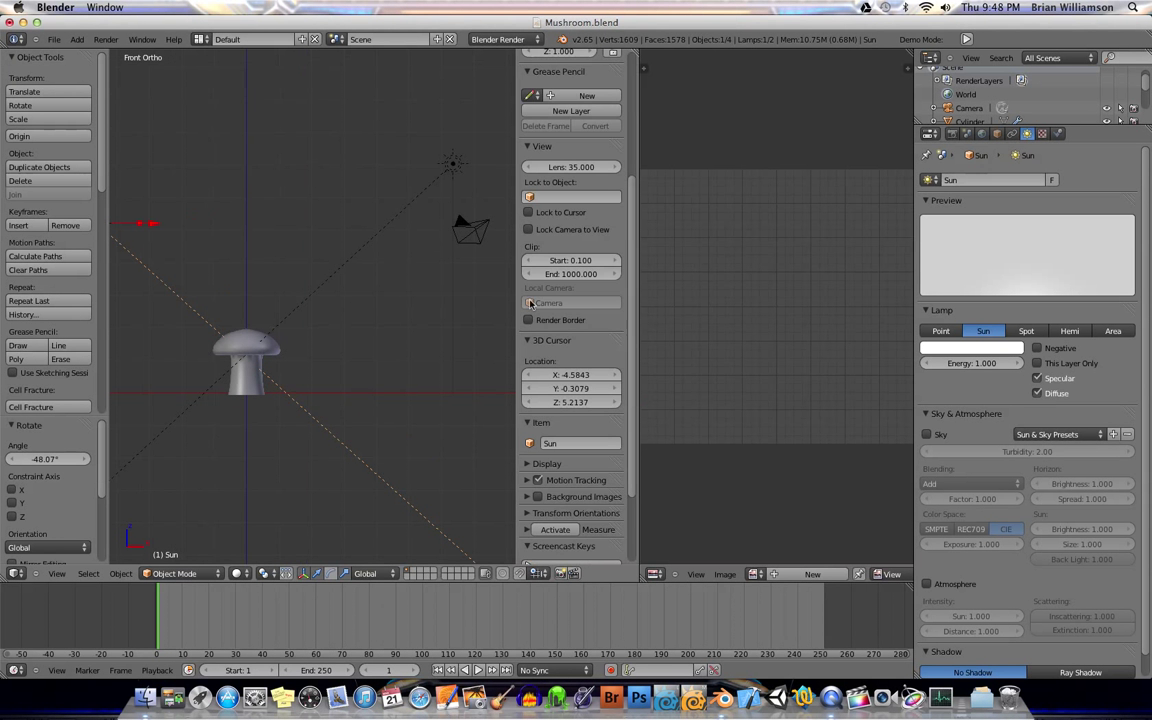
{"action": "scroll", "coordinate": [525, 320], "scroll_direction": "down", "scroll_amount": 4}
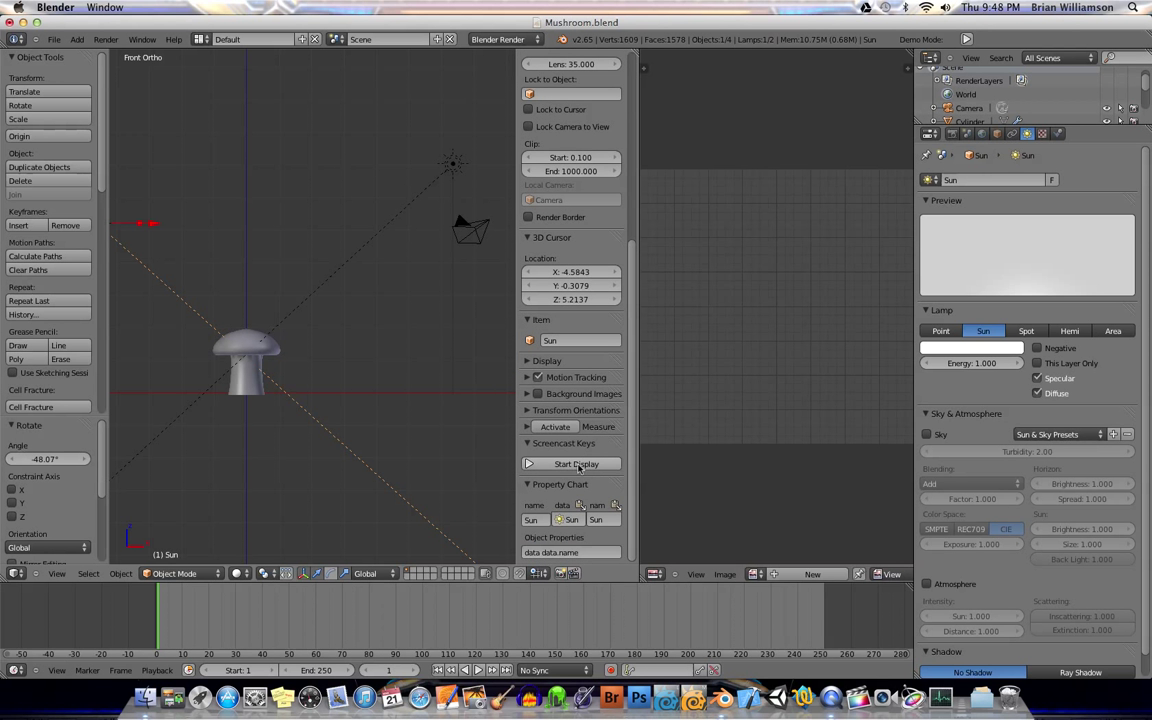
{"action": "left_click", "coordinate": [578, 466]}
{"action": "key", "text": "n"}
Step: Reposition the second sun lamp and angle it -5.966° toward the mushroom
{"action": "middle_click_drag", "start_coordinate": [375, 365], "coordinate": [370, 354], "text": "shift"}
{"action": "key", "text": "g"}
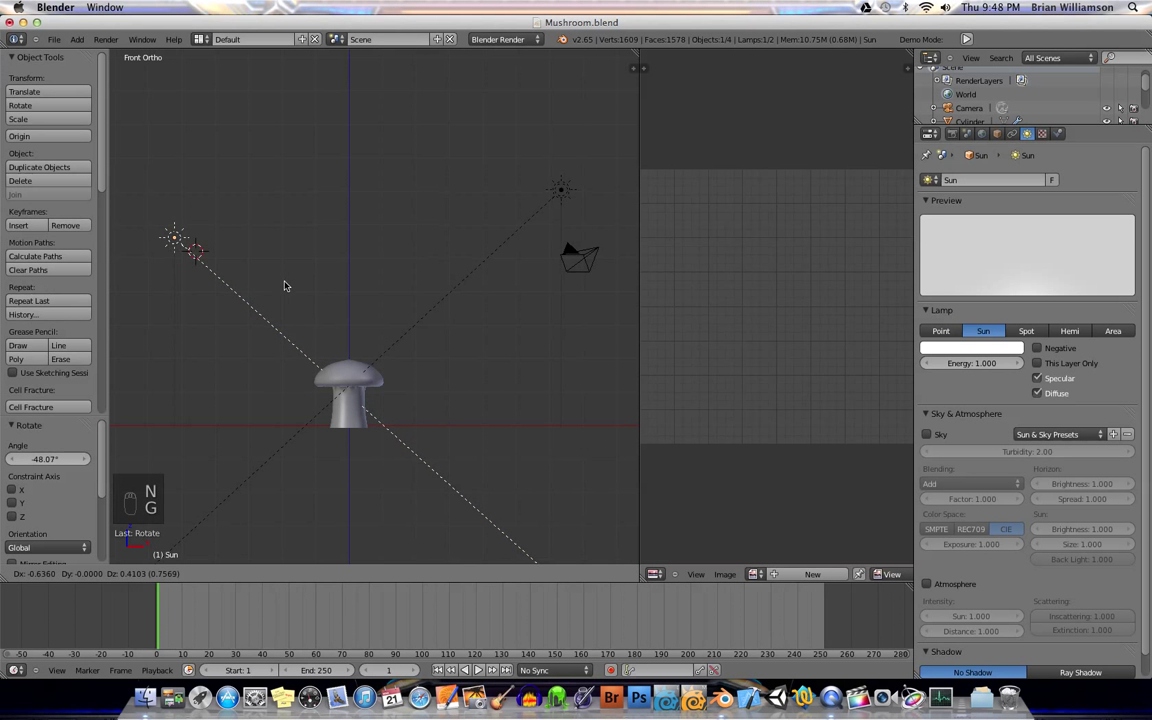
{"action": "left_click", "coordinate": [290, 287]}
{"action": "key", "text": "r"}
{"action": "left_click", "coordinate": [356, 300]}
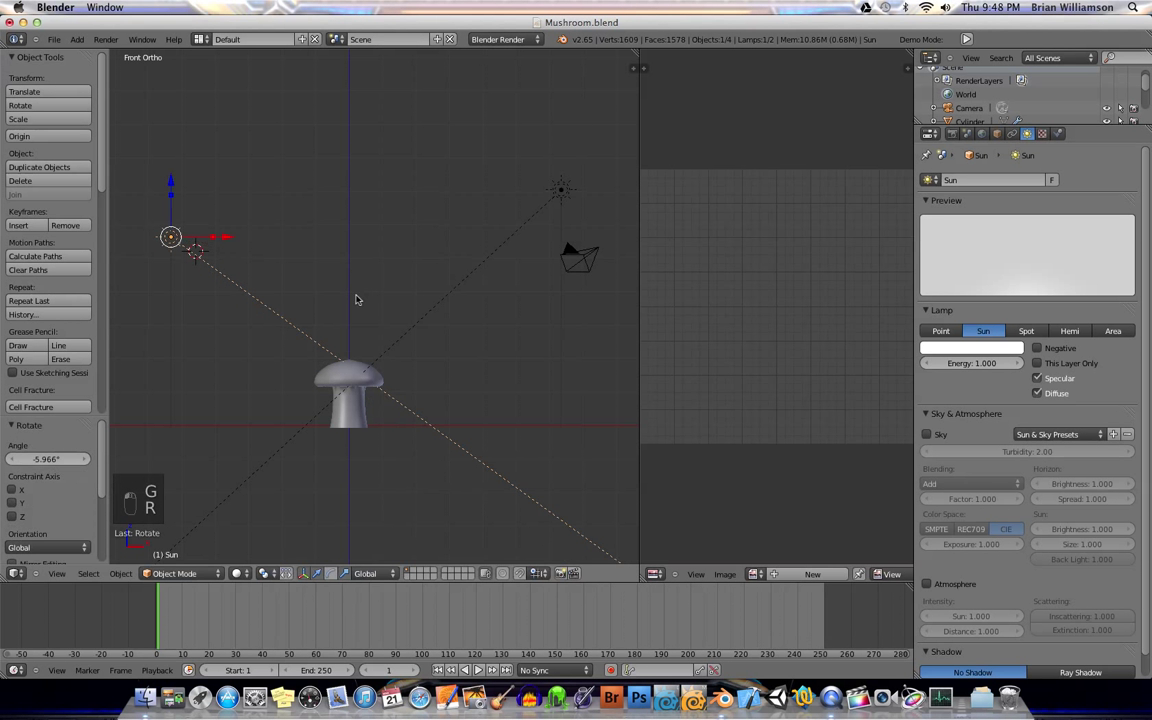
{"action": "middle_click_drag", "start_coordinate": [292, 340], "coordinate": [443, 356]}
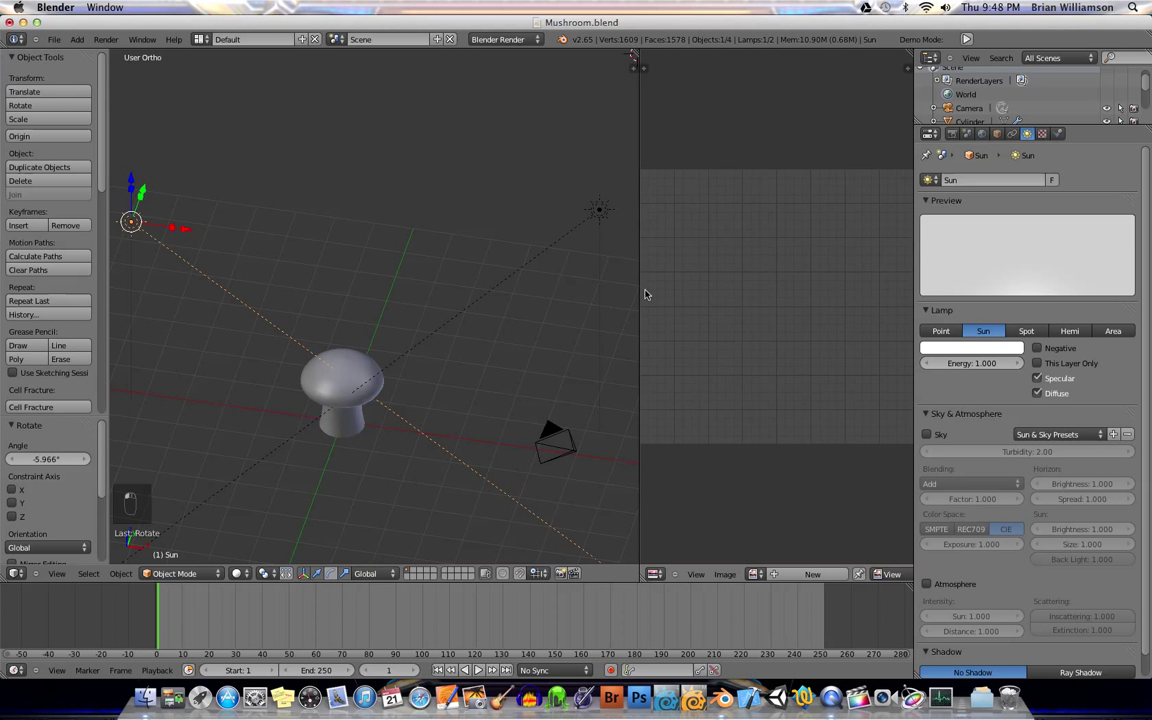
Step: Widen the 3D view over the image editor, select the mushroom and zoom in on it
{"action": "left_click_drag", "start_coordinate": [638, 238], "coordinate": [810, 235]}
{"action": "right_click", "coordinate": [431, 378]}
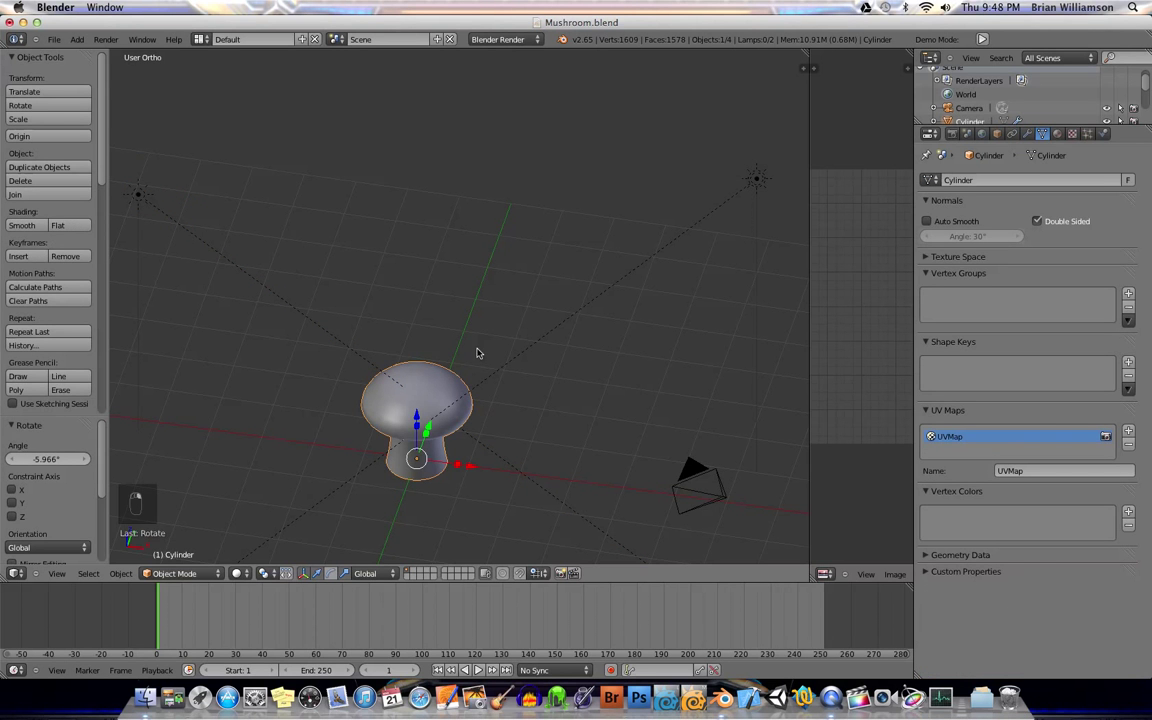
{"action": "middle_click_drag", "start_coordinate": [432, 318], "coordinate": [437, 360]}
{"action": "scroll", "coordinate": [437, 360], "scroll_direction": "up", "scroll_amount": 1}
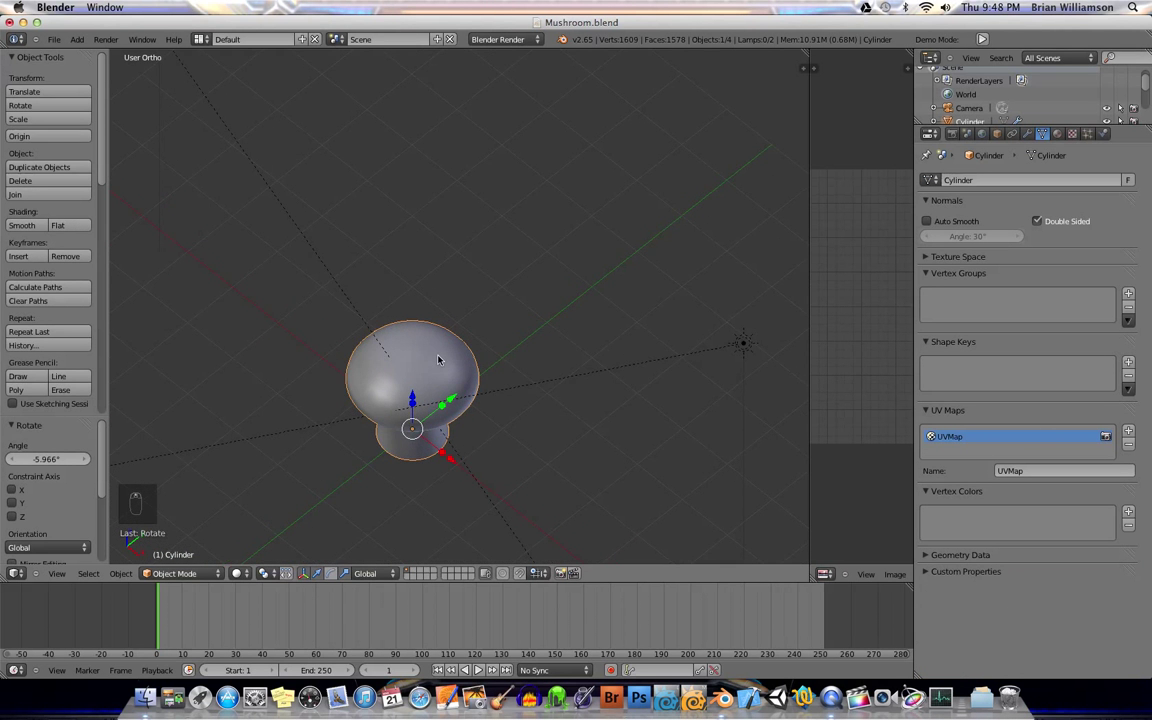
{"action": "scroll", "coordinate": [437, 360], "scroll_direction": "up", "scroll_amount": 1}
{"action": "scroll", "coordinate": [492, 326], "scroll_direction": "up", "scroll_amount": 1}
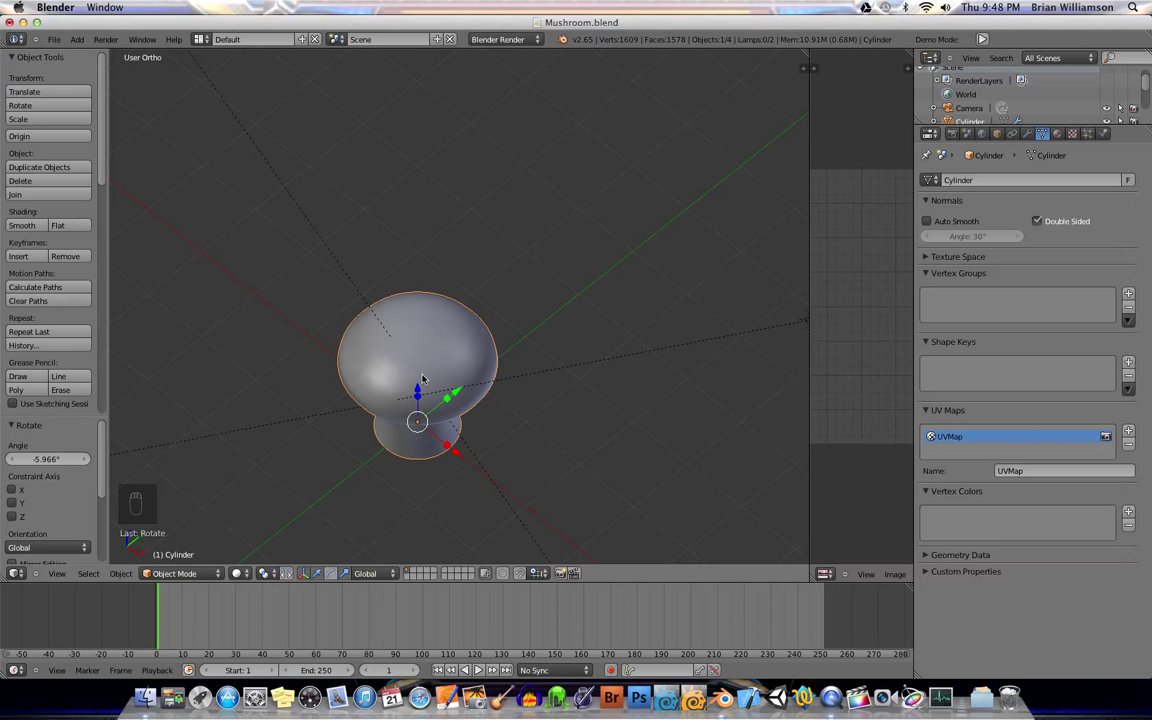
Step: Set the viewport material display mode to GLSL in the properties sidebar
{"action": "key", "text": "n"}
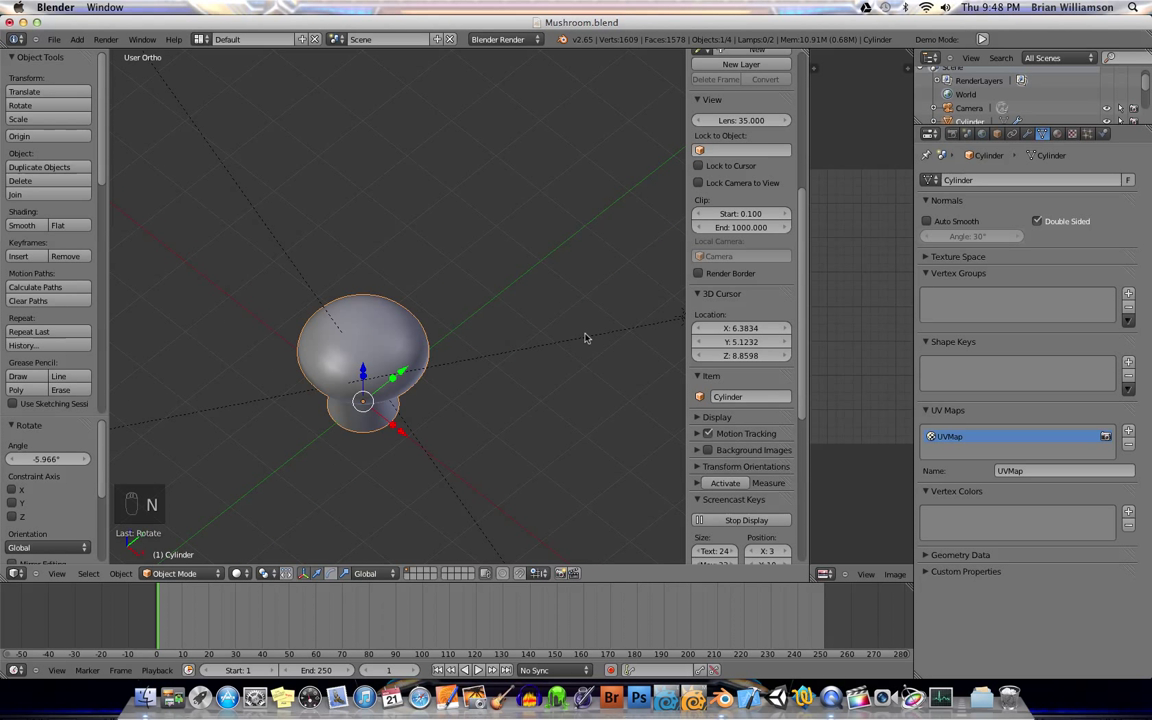
{"action": "left_click", "coordinate": [697, 417]}
{"action": "scroll", "coordinate": [700, 420], "scroll_direction": "down", "scroll_amount": 5}
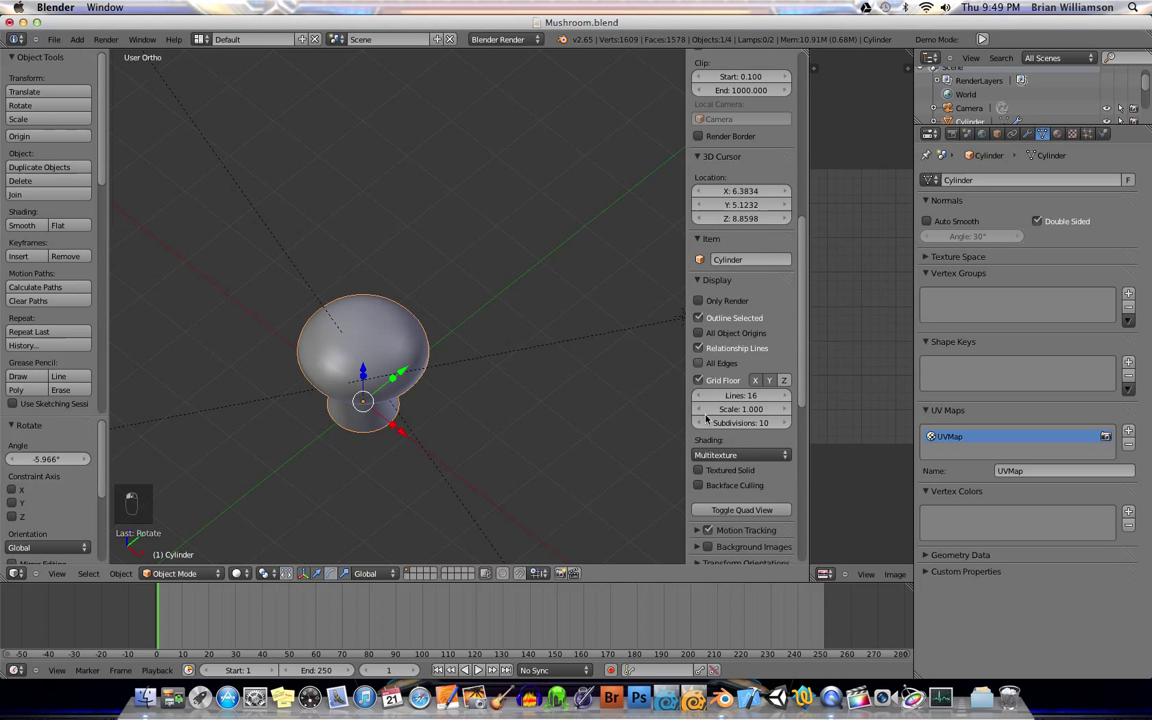
{"action": "left_click", "coordinate": [716, 455]}
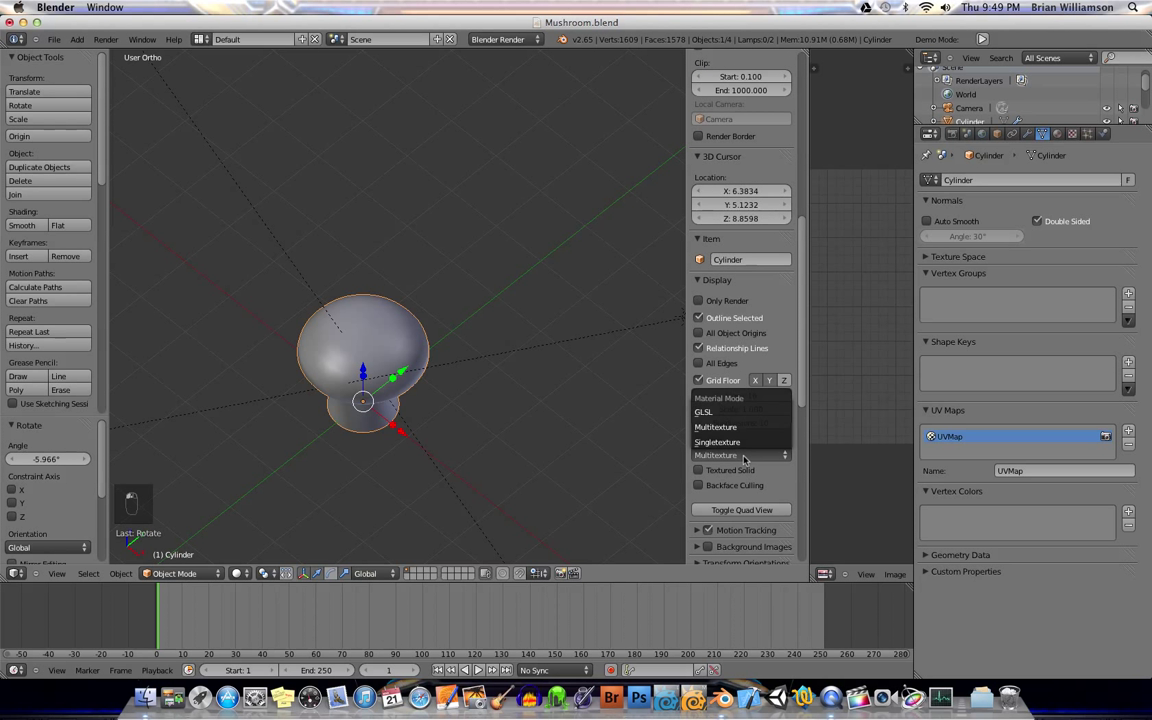
{"action": "left_click", "coordinate": [711, 413]}
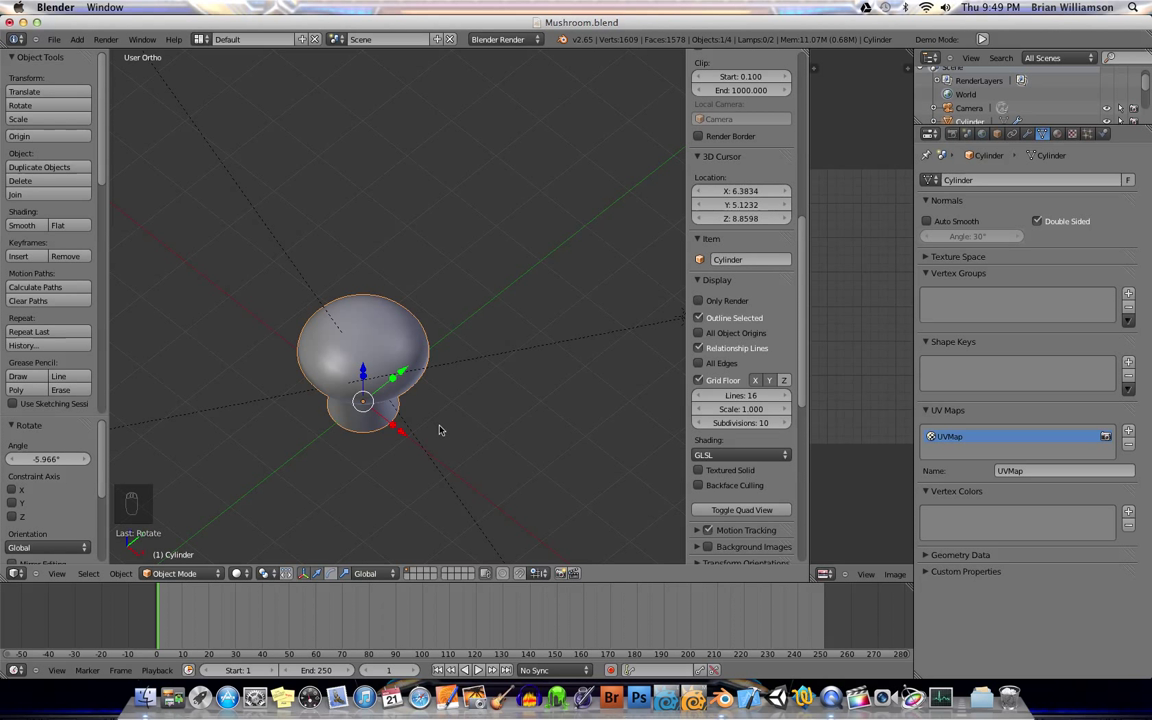
{"action": "scroll", "coordinate": [460, 432], "scroll_direction": "up", "scroll_amount": 3}
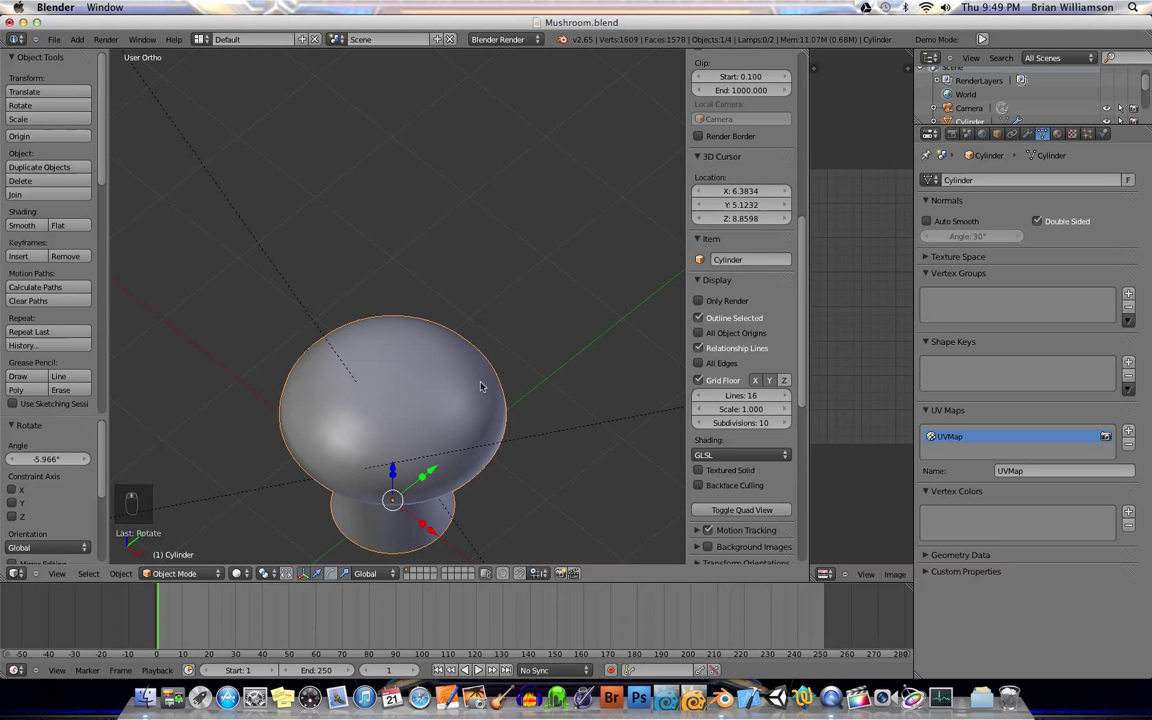
{"action": "middle_click_drag", "start_coordinate": [480, 387], "coordinate": [411, 399]}
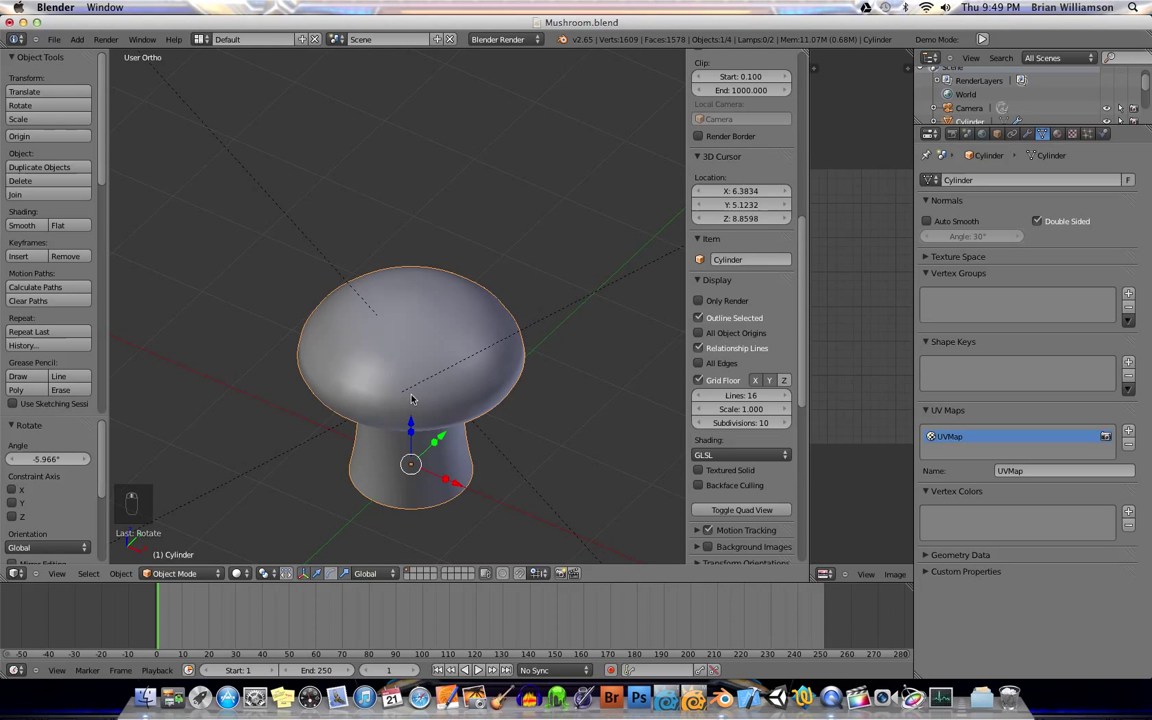
Step: Switch viewport shading to Texture and view the mushroom from slightly higher
{"action": "left_click", "coordinate": [248, 577]}
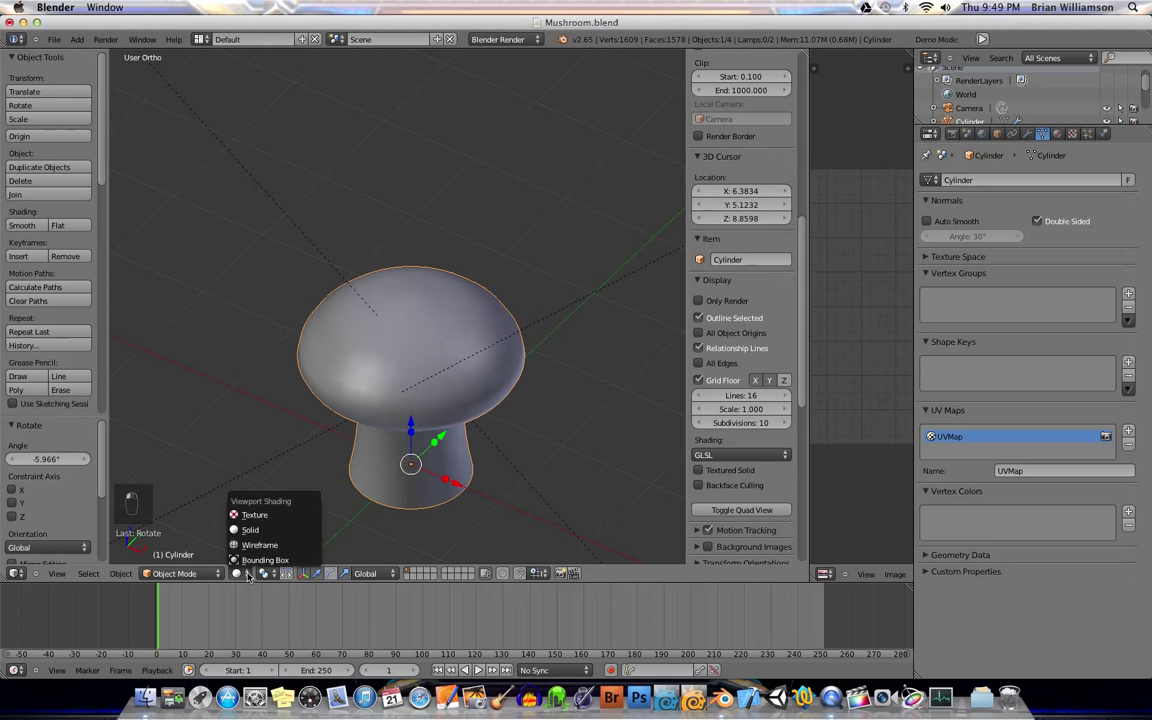
{"action": "left_click", "coordinate": [253, 517]}
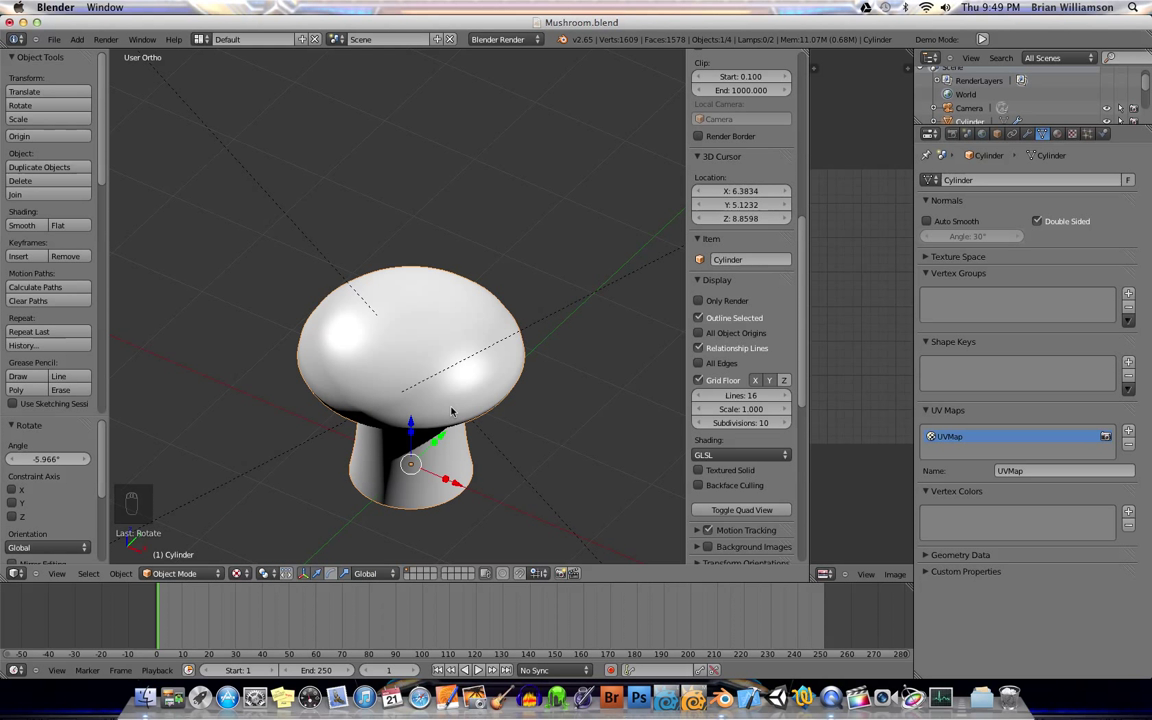
{"action": "mouse_move", "coordinate": [390, 358]}
{"action": "middle_mouse_down"}
{"action": "mouse_move", "coordinate": [406, 375]}
{"action": "mouse_move", "coordinate": [418, 360]}
{"action": "middle_mouse_up"}
{"action": "middle_click_drag", "start_coordinate": [380, 322], "coordinate": [399, 341]}
{"action": "scroll", "coordinate": [402, 340], "scroll_direction": "up", "scroll_amount": 3}
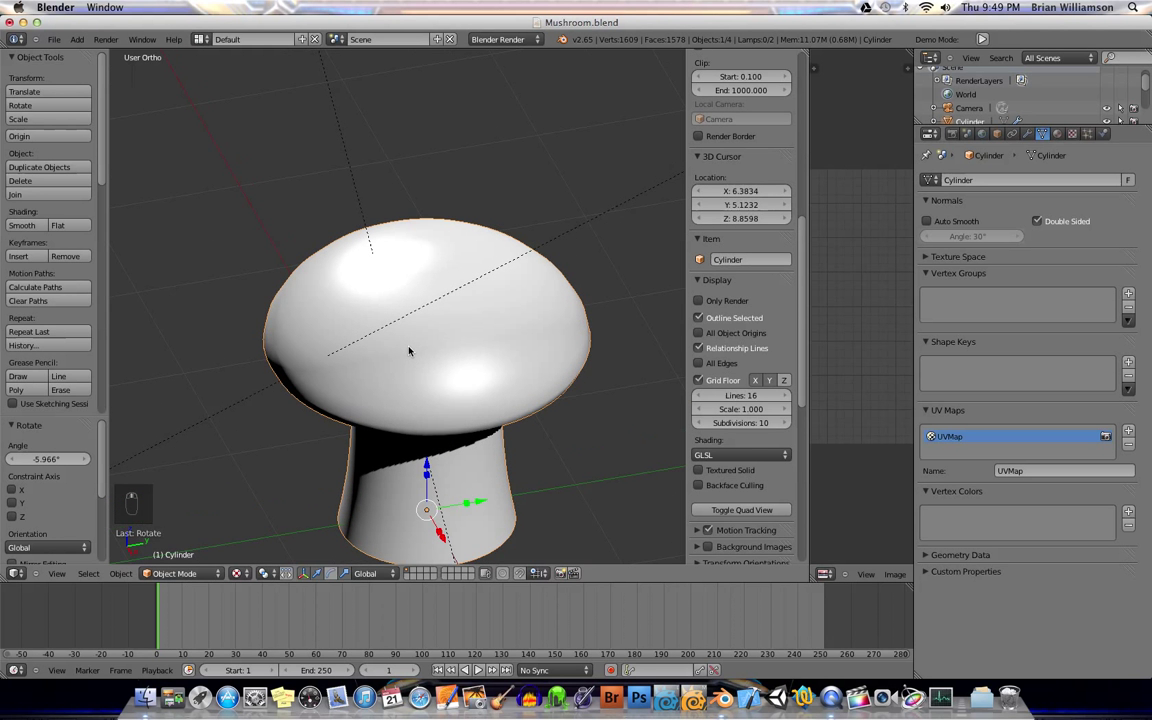
{"action": "scroll", "coordinate": [432, 338], "scroll_direction": "down", "scroll_amount": 2}
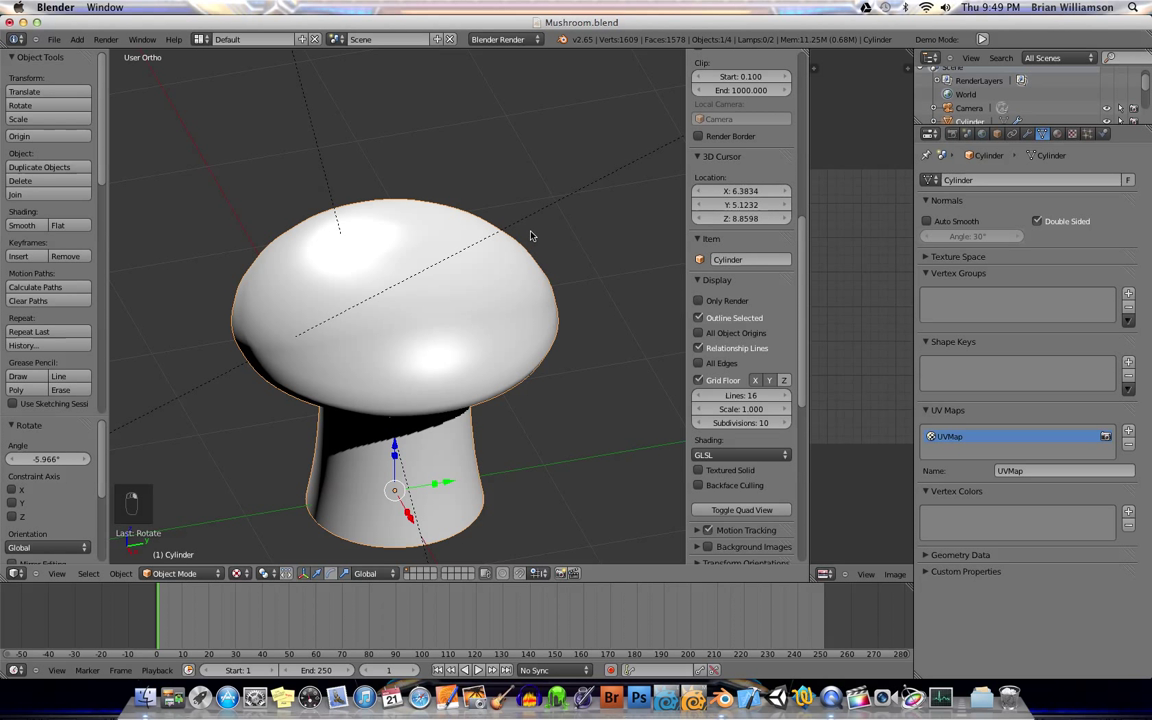
Step: Add a new mushroom material named 'Matcap' and lower its specular intensity from 0.500 to 0.270
{"action": "left_click", "coordinate": [1057, 134]}
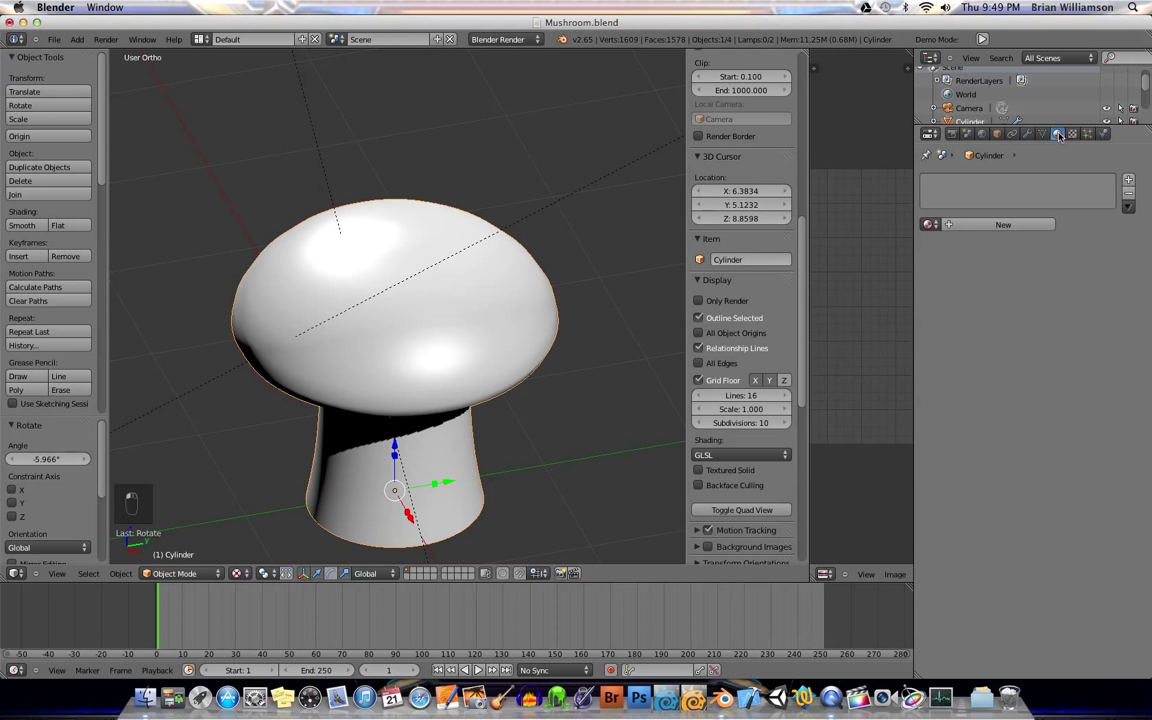
{"action": "left_click", "coordinate": [979, 226]}
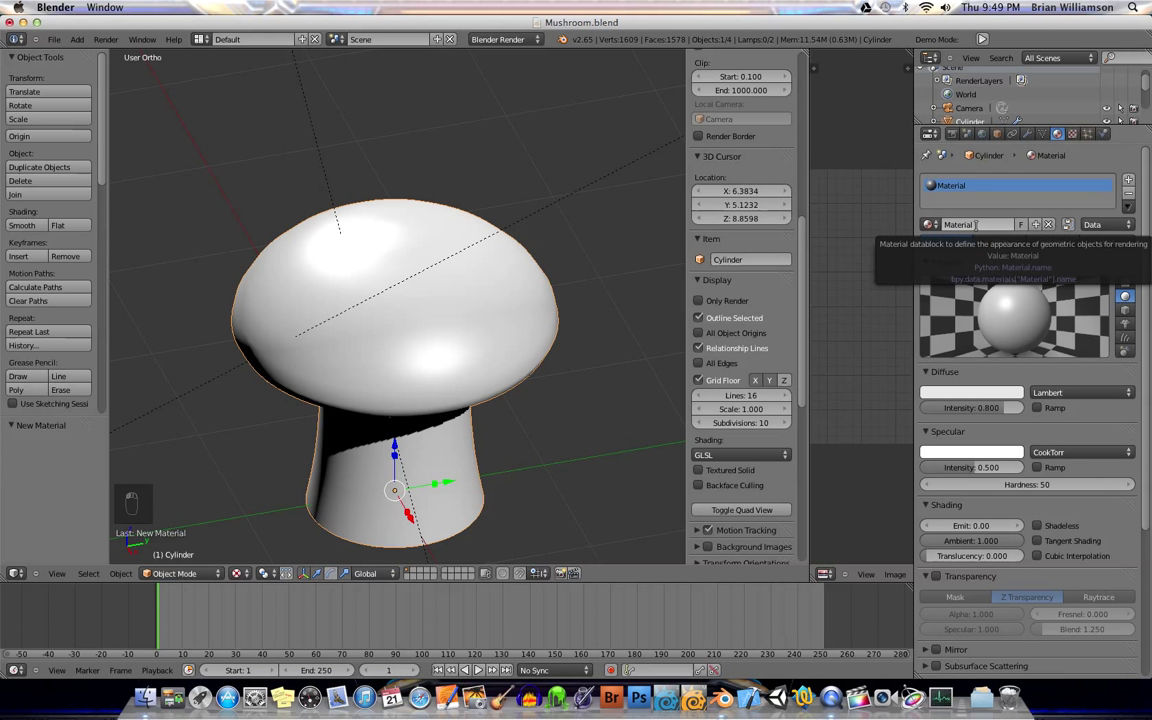
{"action": "left_click", "coordinate": [977, 224]}
{"action": "type", "text": "Matcaop"}
{"action": "key", "text": "Return"}
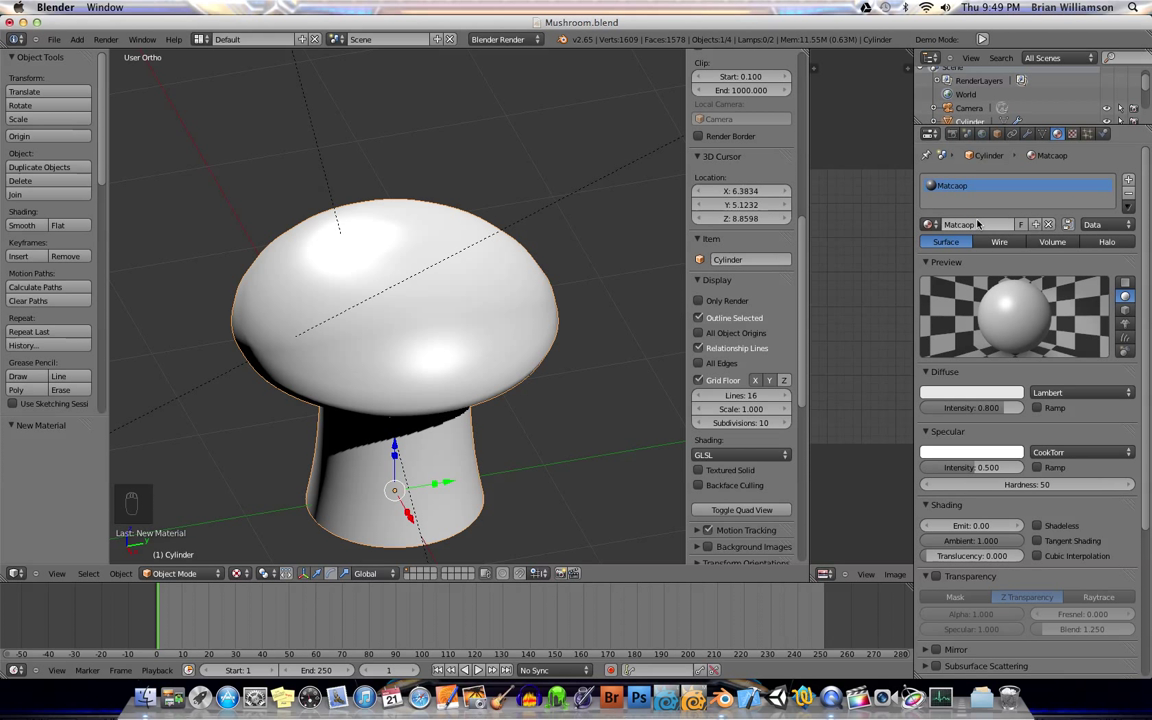
{"action": "left_click", "coordinate": [977, 224]}
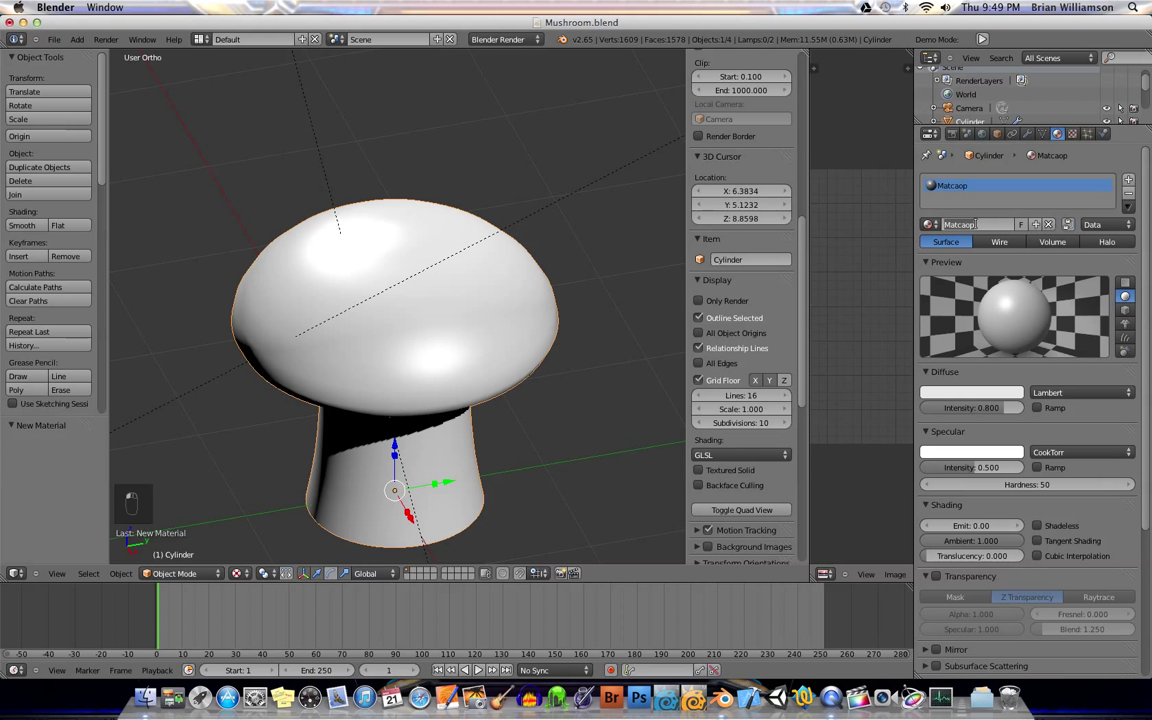
{"action": "type", "text": "Matcap"}
{"action": "key", "text": "Return"}
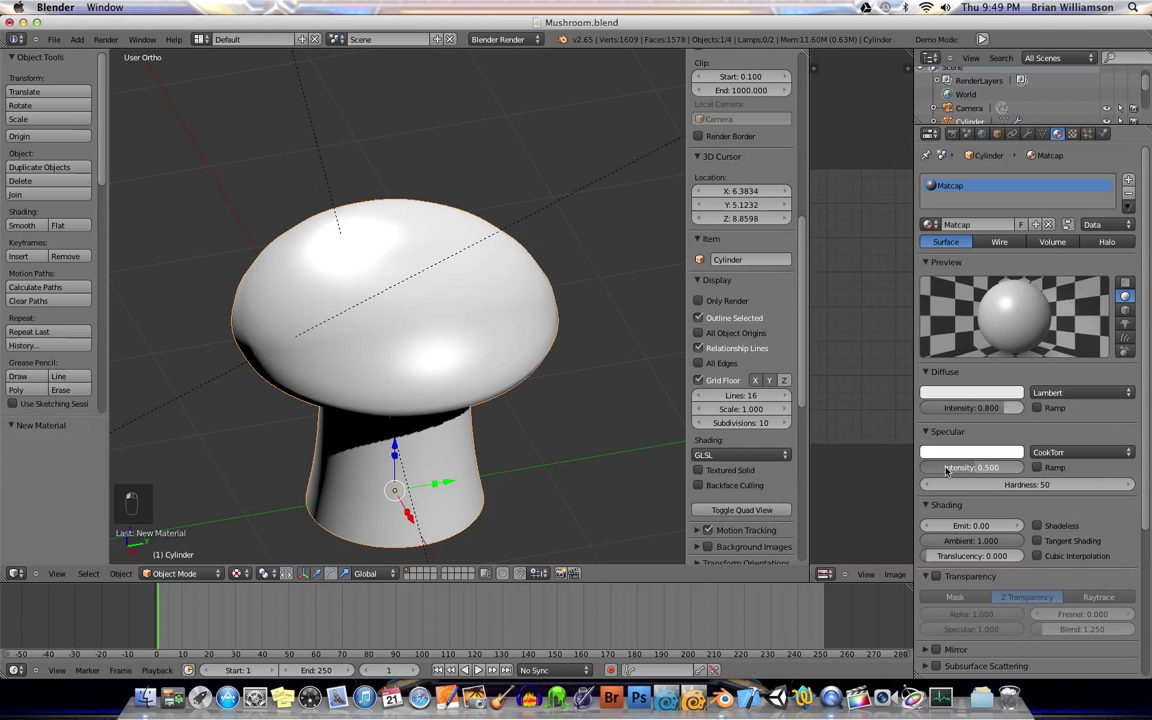
{"action": "left_click_drag", "start_coordinate": [966, 468], "coordinate": [940, 471]}
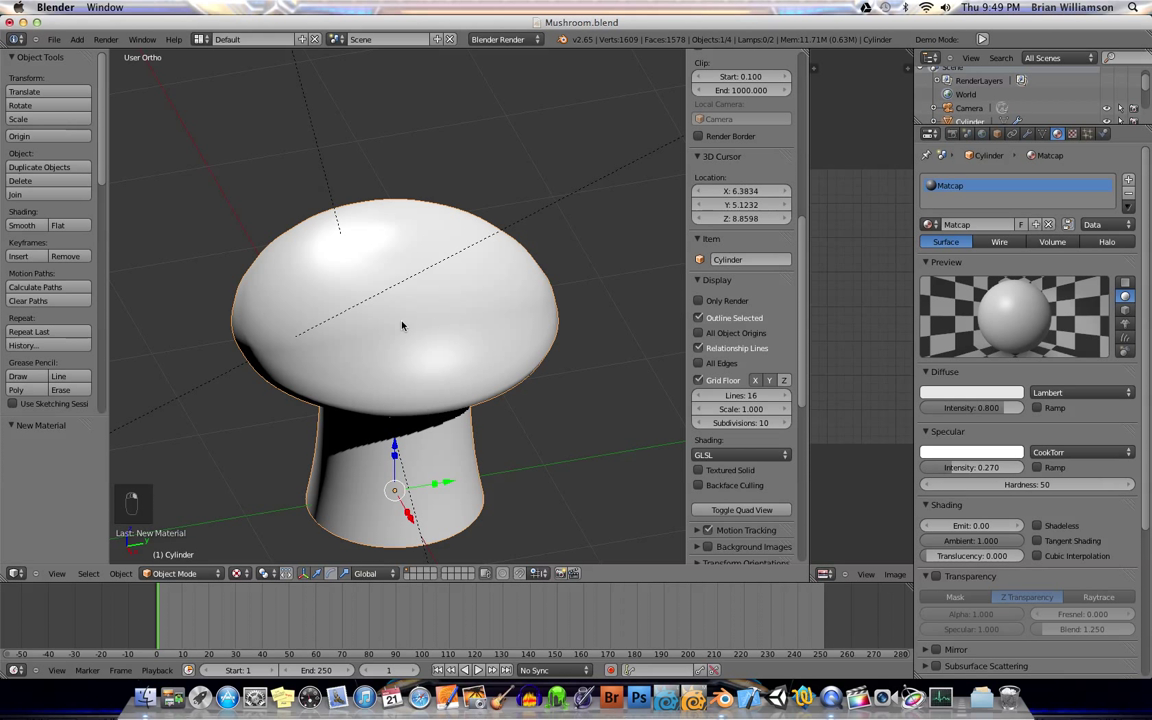
Step: Set the Matcap material's diffuse colour to a warm tan
{"action": "key", "text": "Tab"}
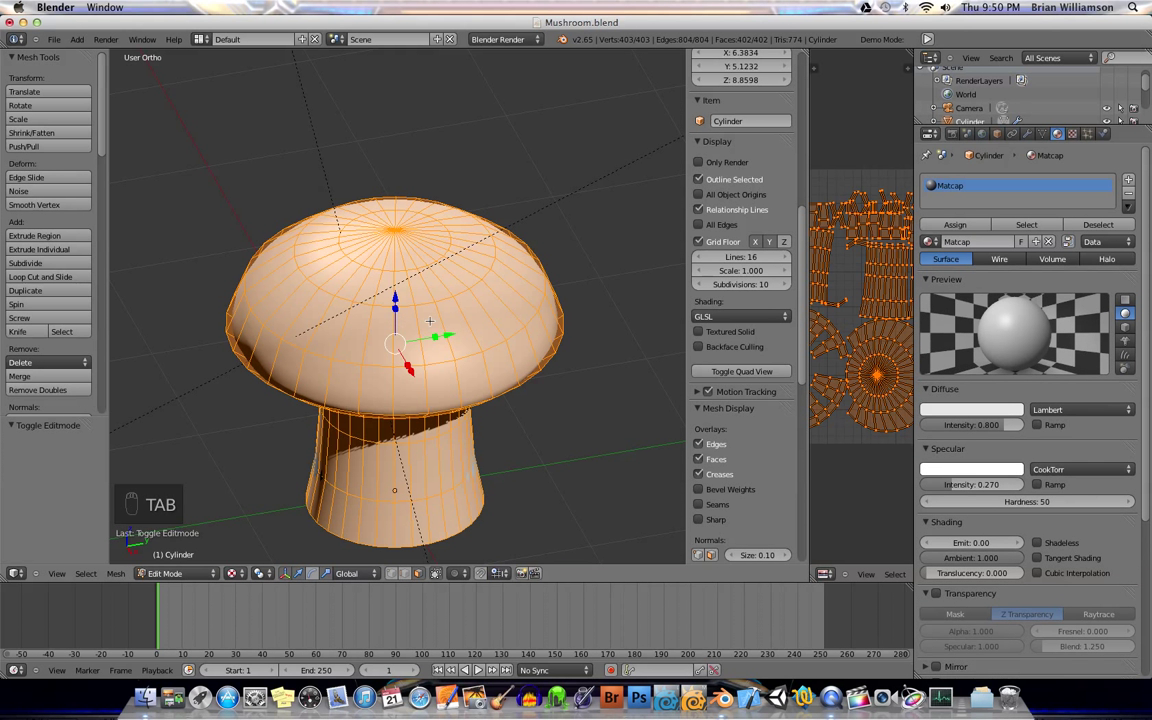
{"action": "left_click", "coordinate": [977, 413]}
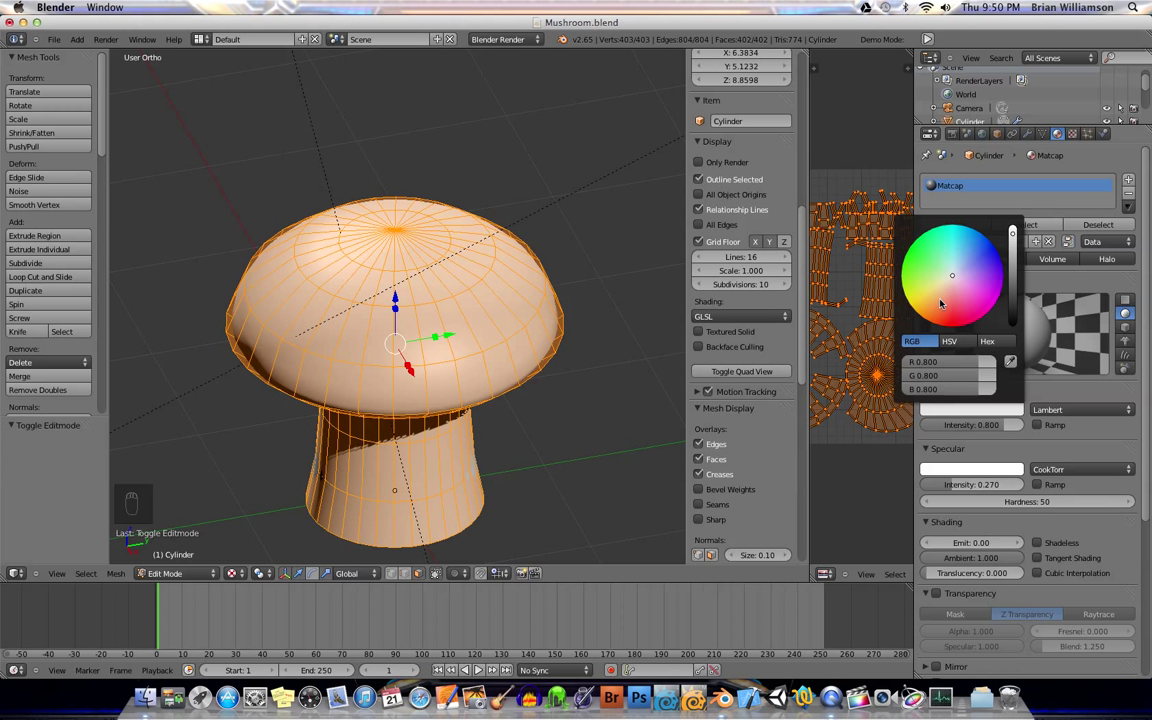
{"action": "left_click_drag", "start_coordinate": [940, 293], "coordinate": [937, 299]}
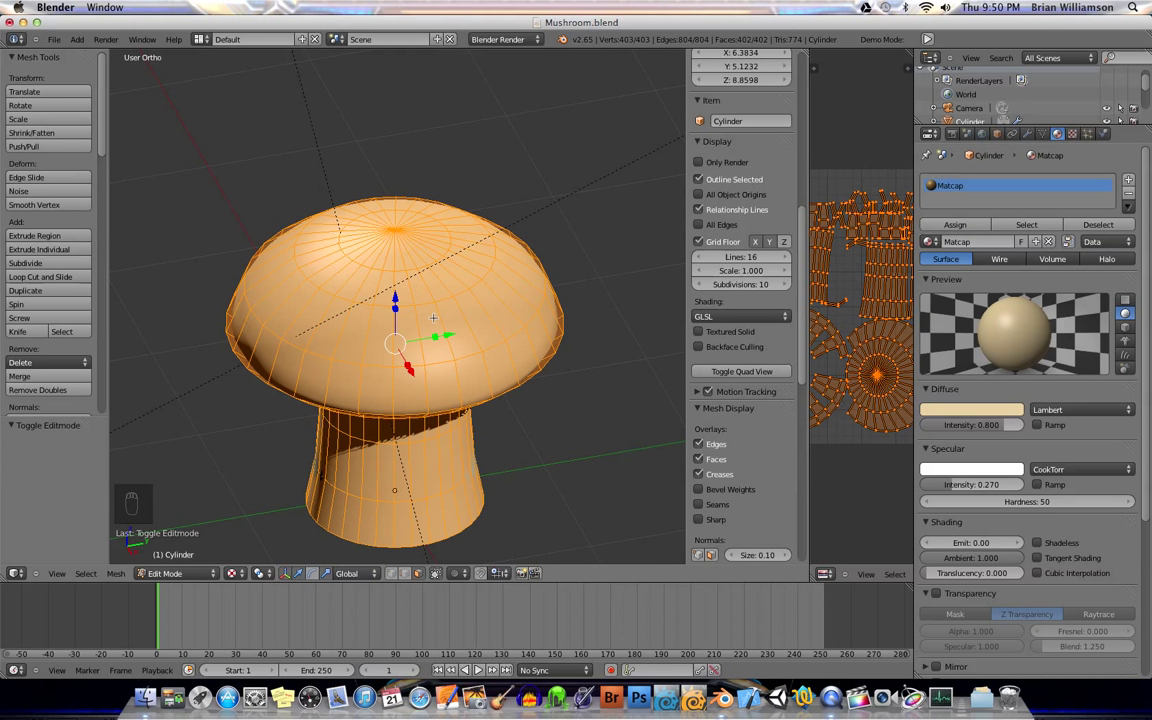
{"action": "key", "text": "Tab"}
{"action": "middle_click_drag", "start_coordinate": [461, 322], "coordinate": [492, 308]}
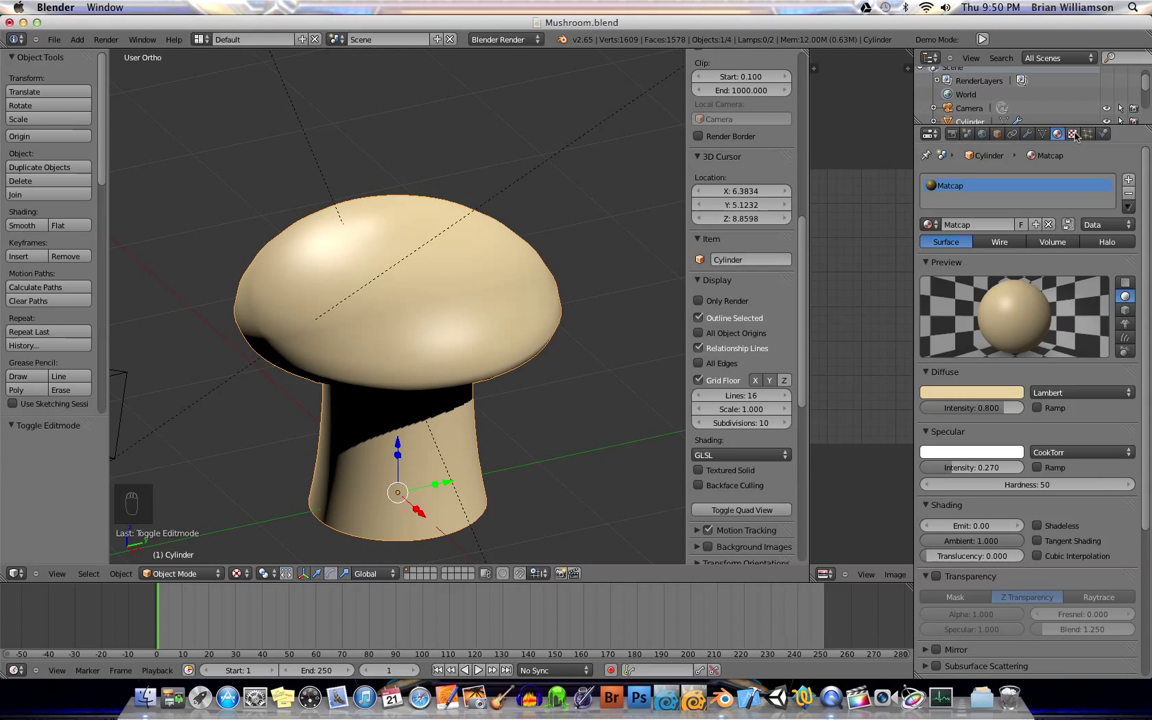
Step: Add a new texture to the material with type Image or Movie
{"action": "left_click", "coordinate": [1073, 134]}
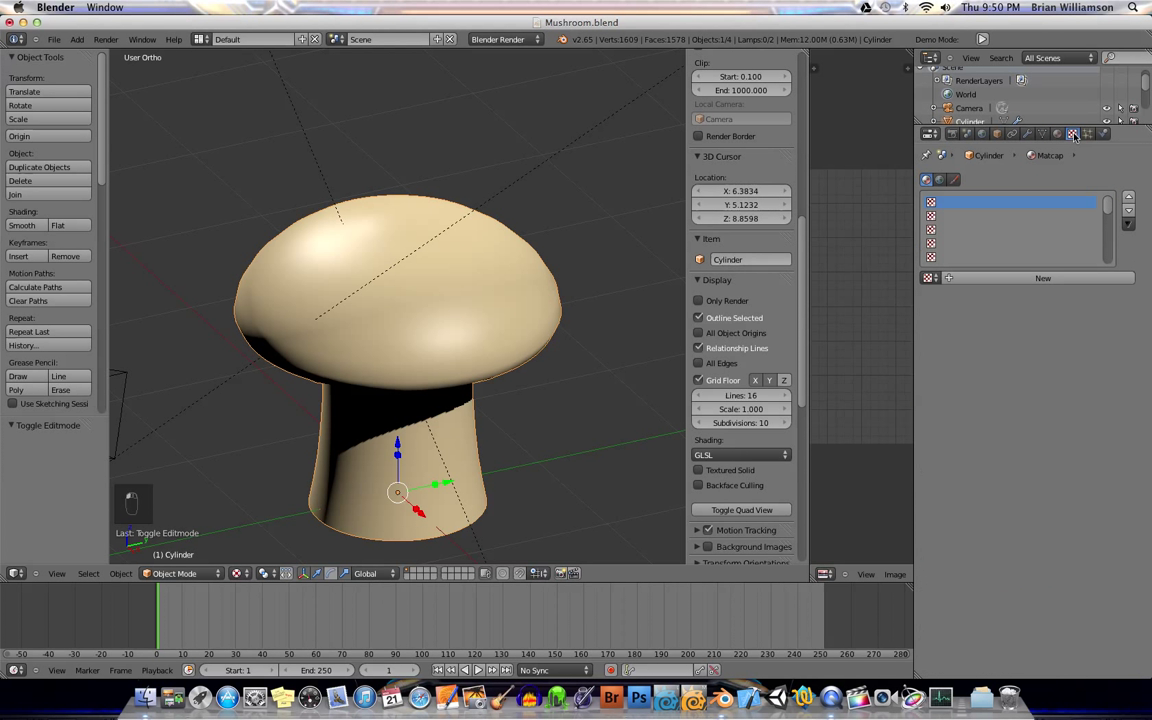
{"action": "left_click", "coordinate": [991, 278]}
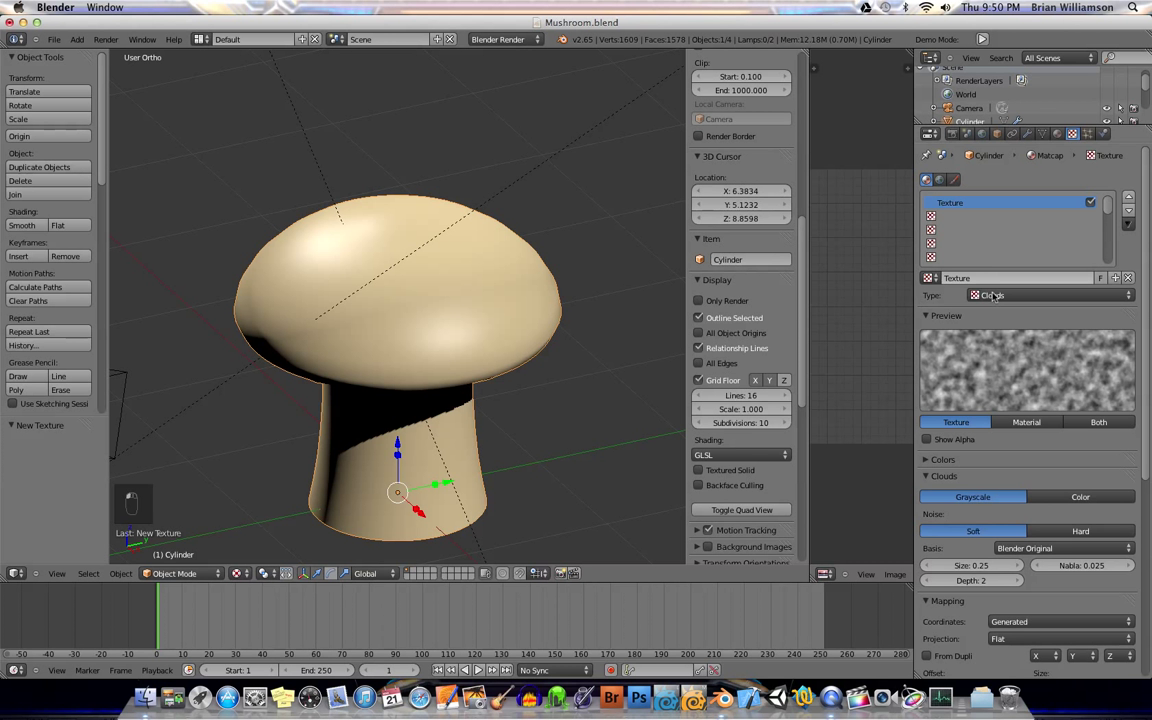
{"action": "left_click", "coordinate": [993, 296]}
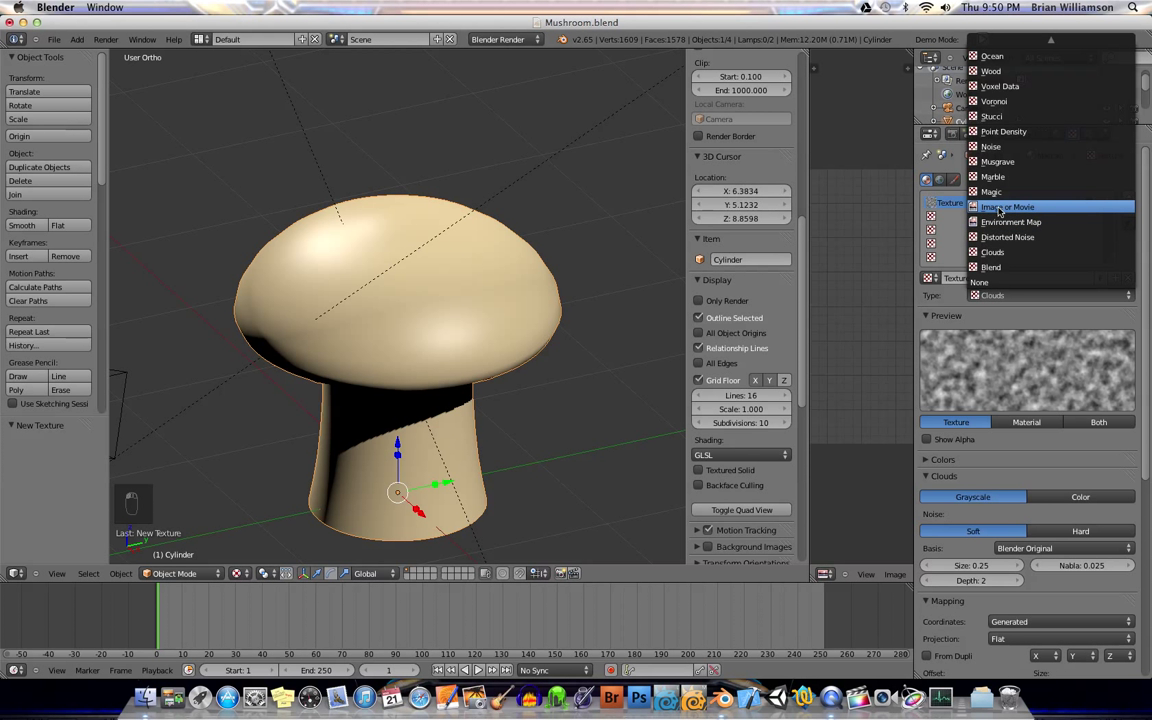
{"action": "left_click", "coordinate": [998, 211]}
Step: Load MatCap_0002.png from the MatCap Textures folder as the texture image
{"action": "left_click", "coordinate": [964, 449]}
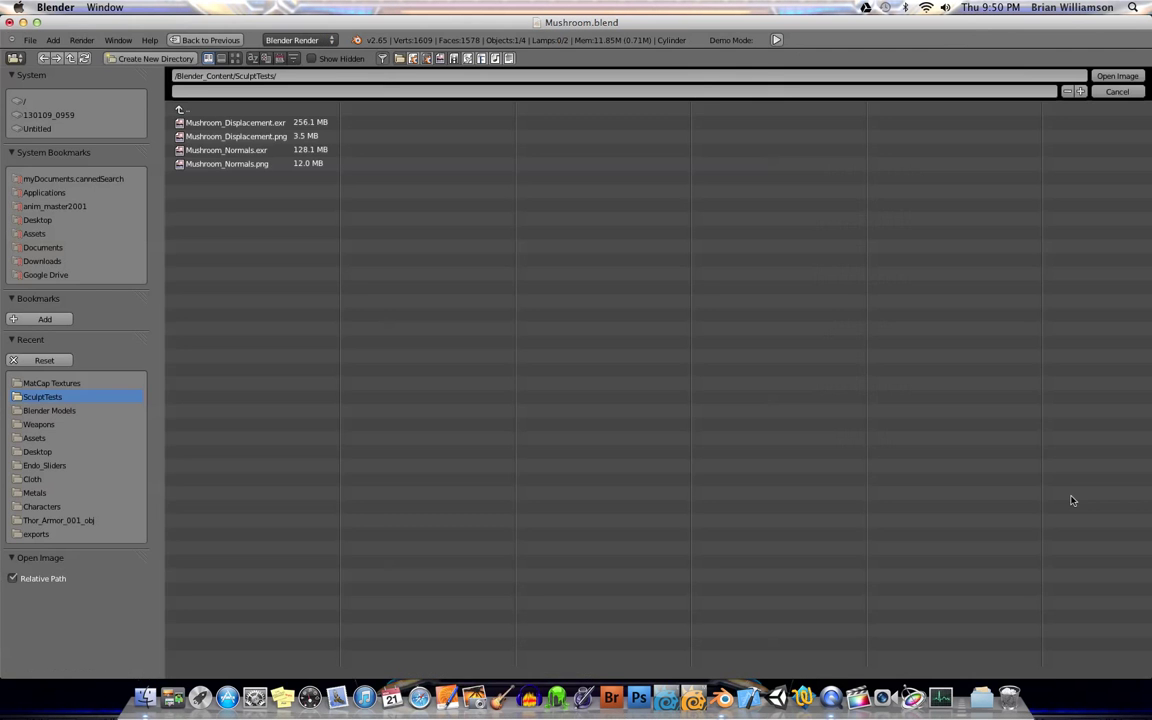
{"action": "left_click", "coordinate": [180, 110]}
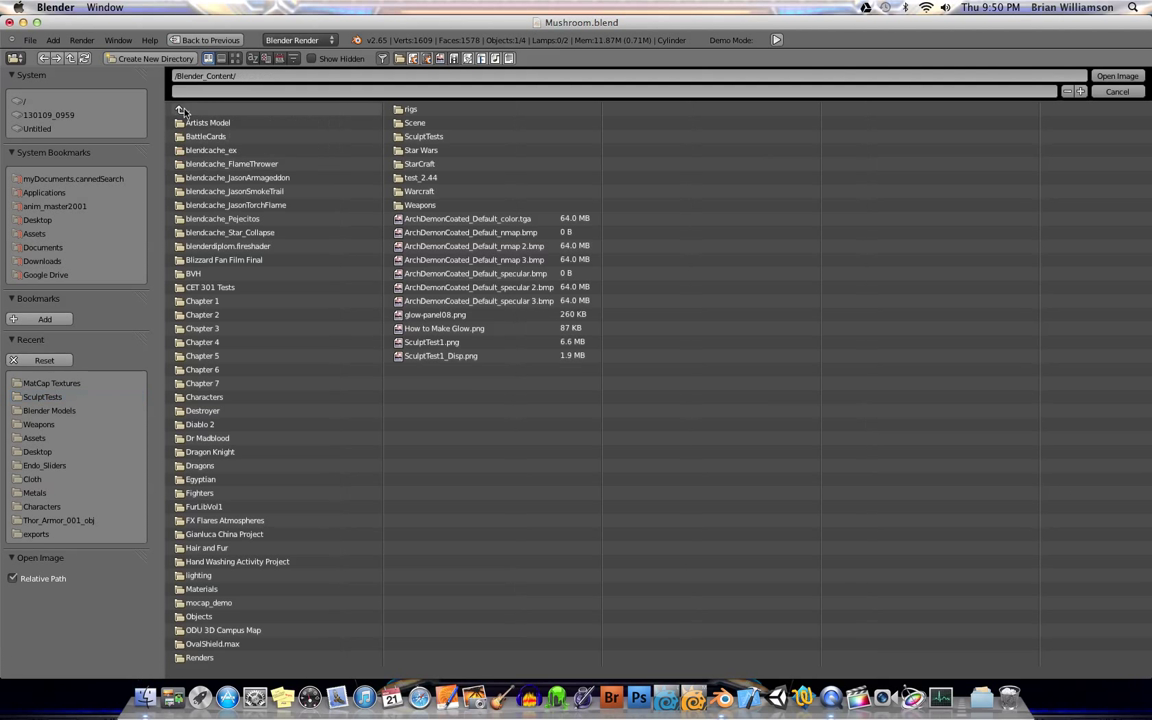
{"action": "left_click", "coordinate": [50, 383]}
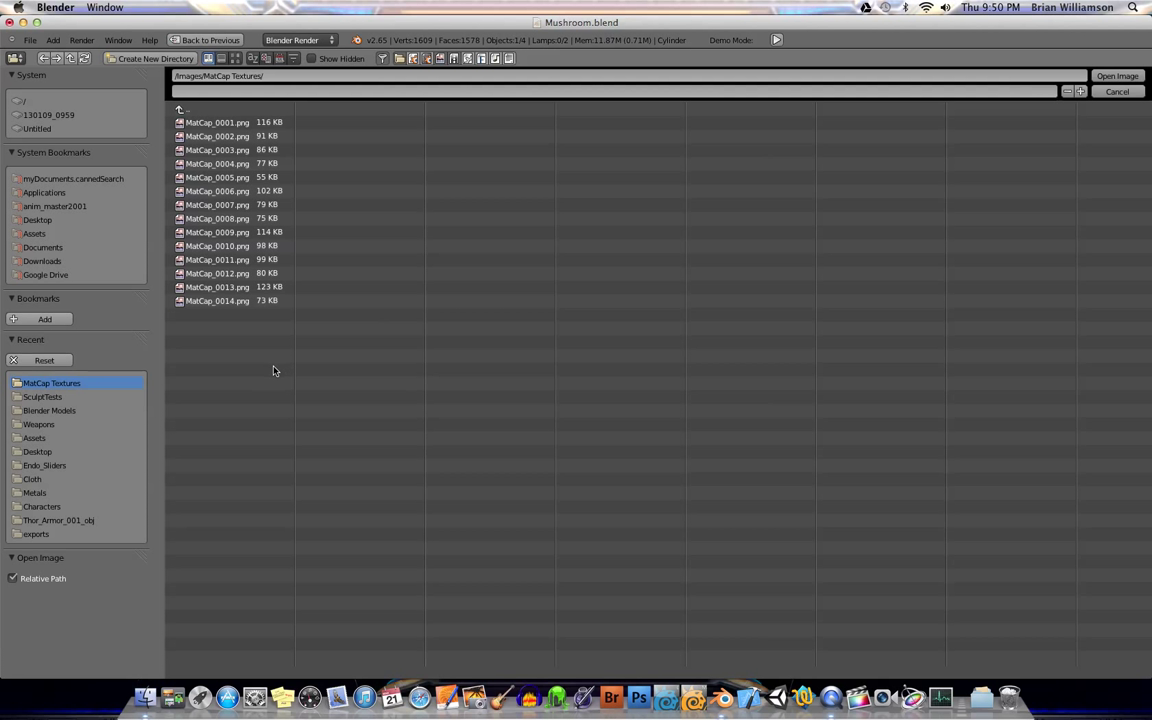
{"action": "left_click", "coordinate": [236, 58]}
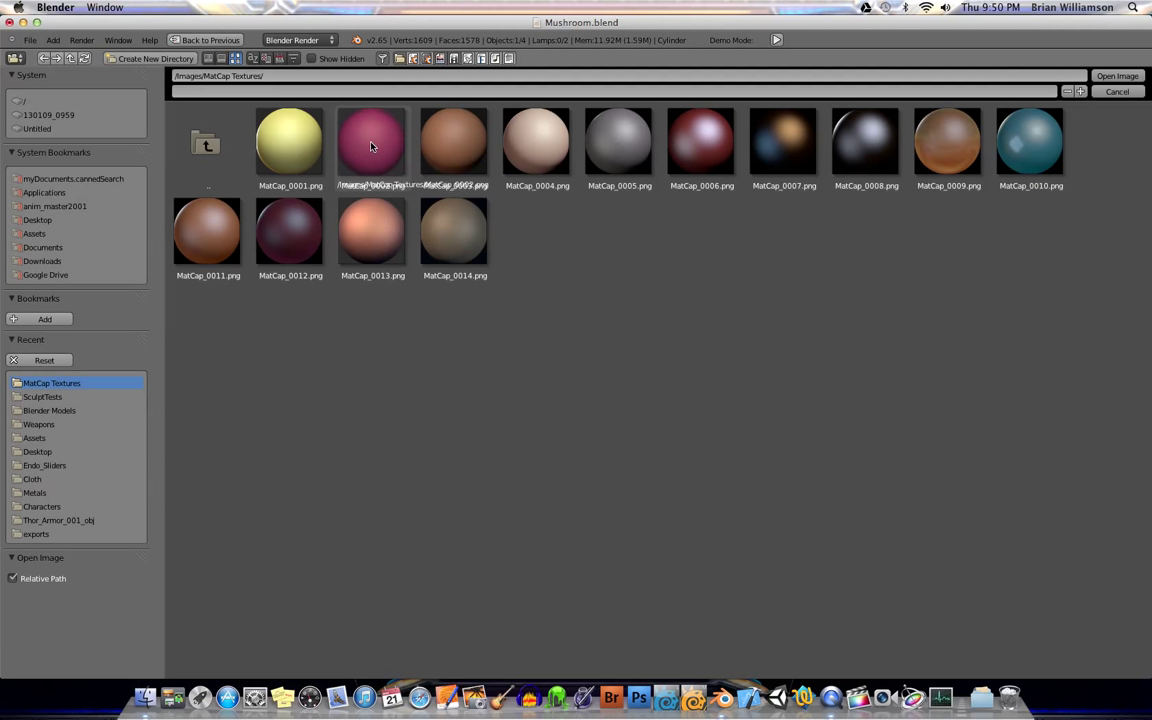
{"action": "left_click_drag", "start_coordinate": [370, 147], "coordinate": [377, 147]}
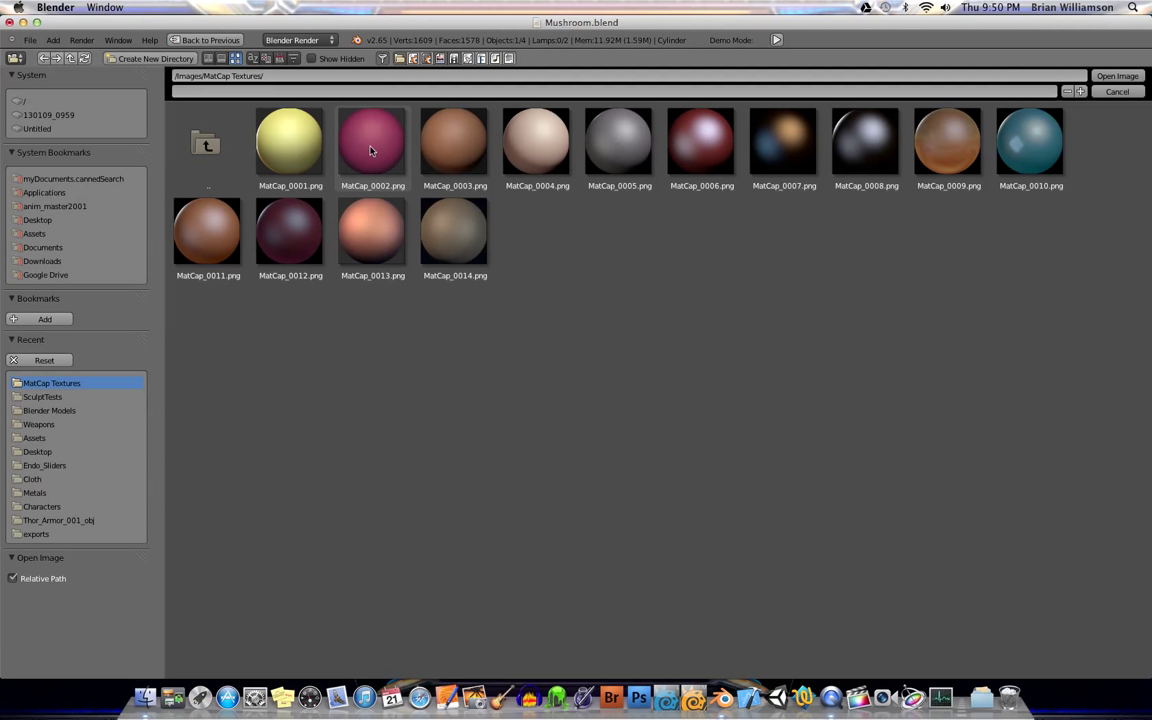
{"action": "left_click_drag", "start_coordinate": [370, 148], "coordinate": [400, 160]}
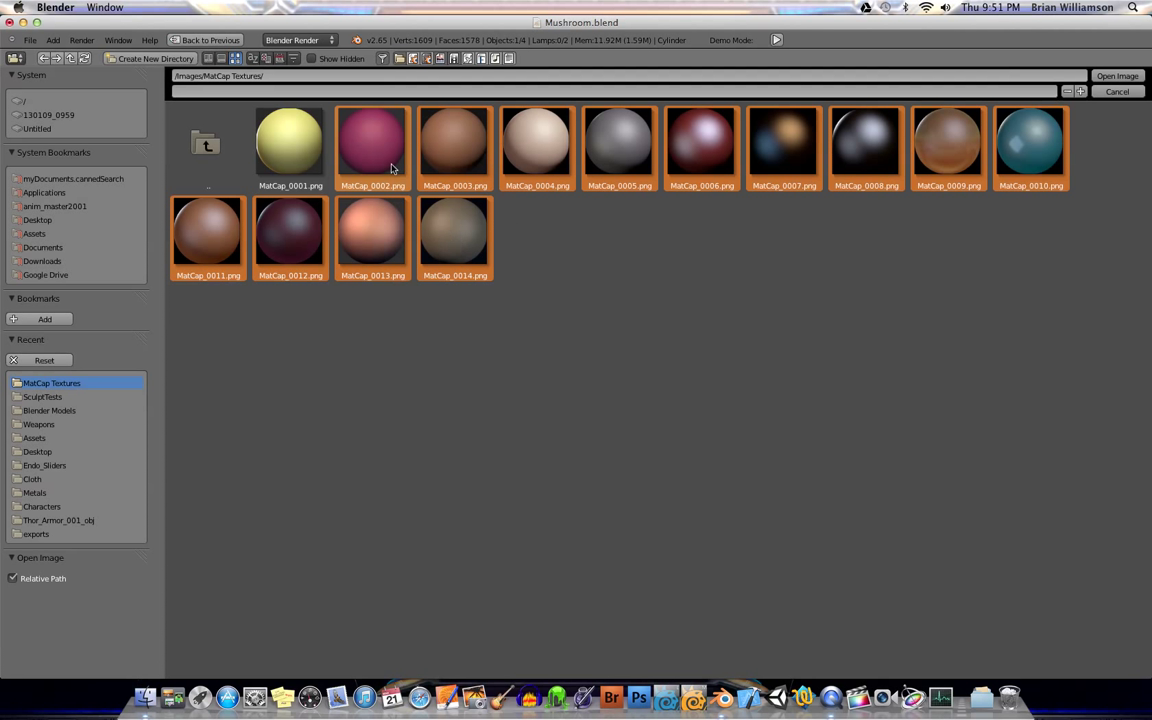
{"action": "left_click", "coordinate": [376, 152]}
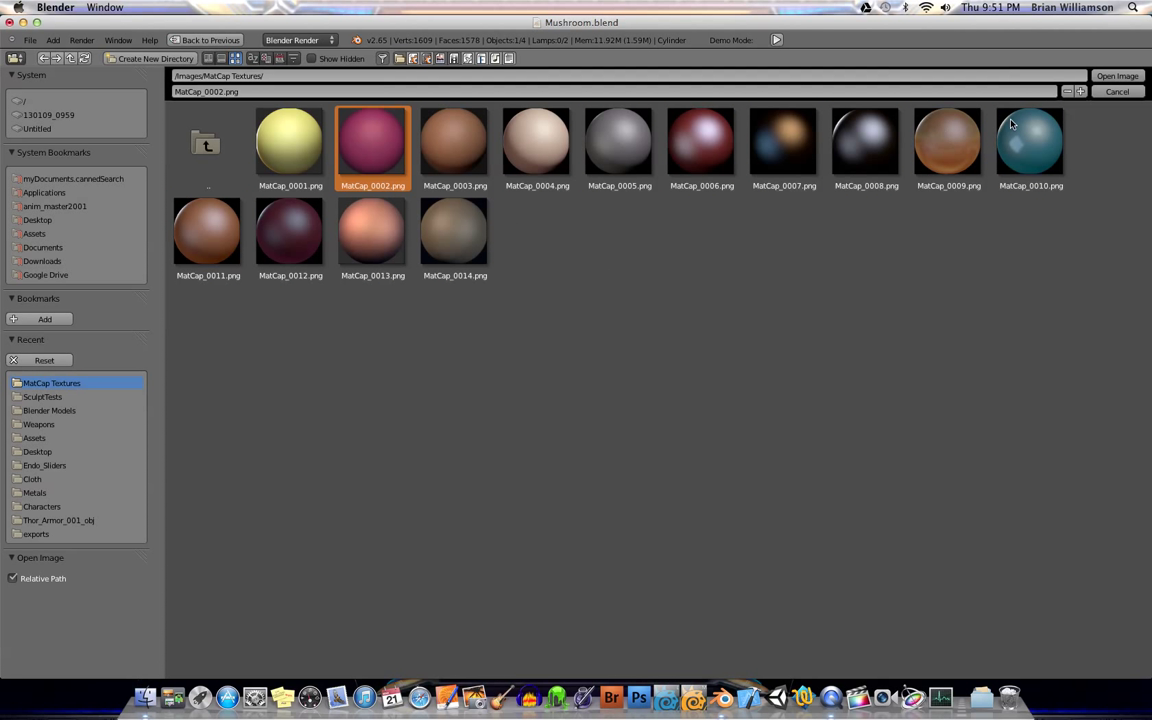
{"action": "left_click", "coordinate": [1100, 78]}
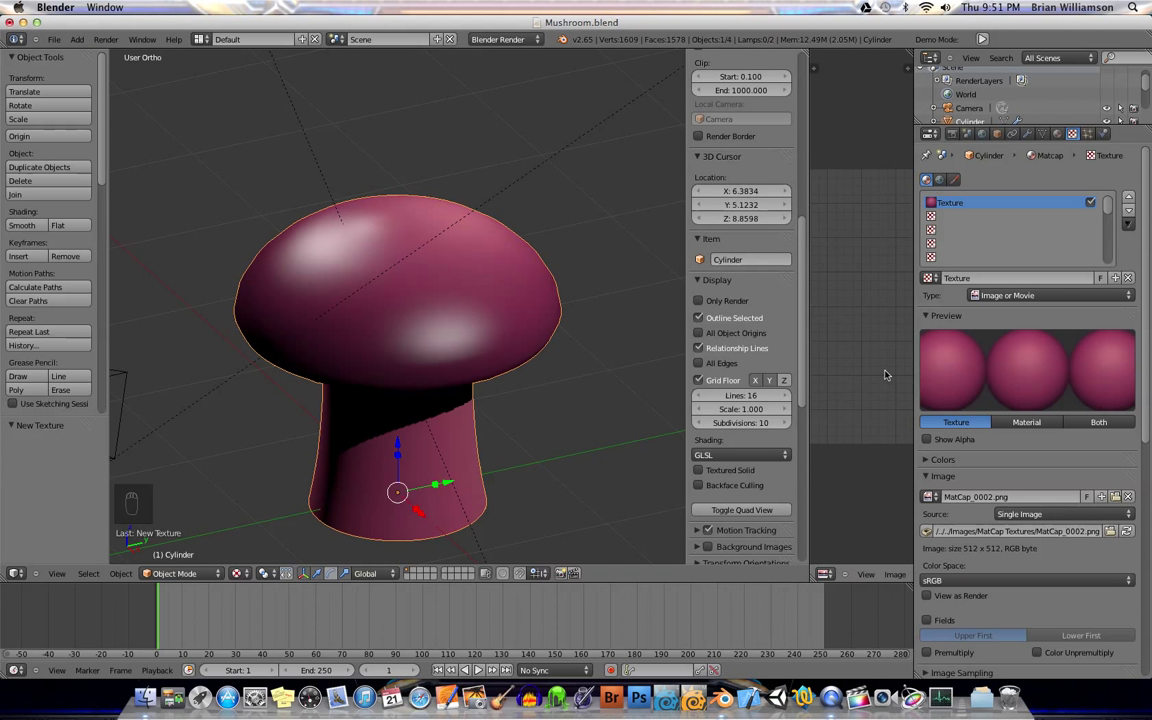
Step: Set the texture mapping coordinates to Normal and inspect the magenta shading around the mushroom
{"action": "scroll", "coordinate": [993, 428], "scroll_direction": "down", "scroll_amount": 5}
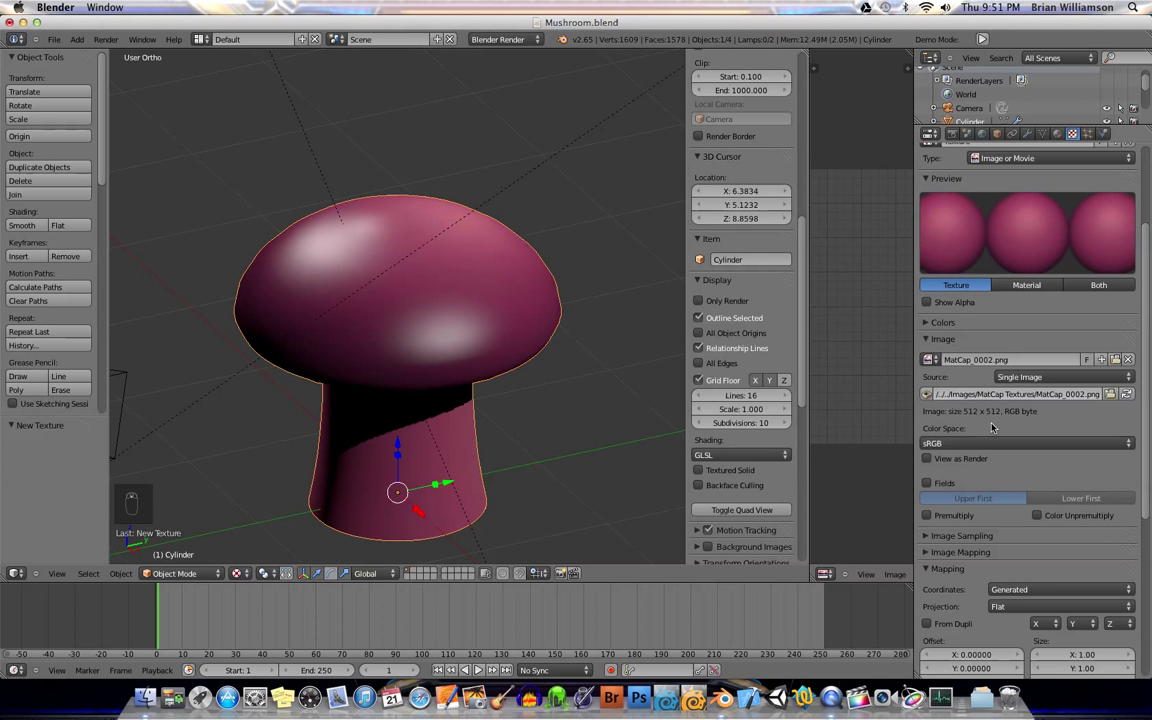
{"action": "scroll", "coordinate": [993, 428], "scroll_direction": "down", "scroll_amount": 1}
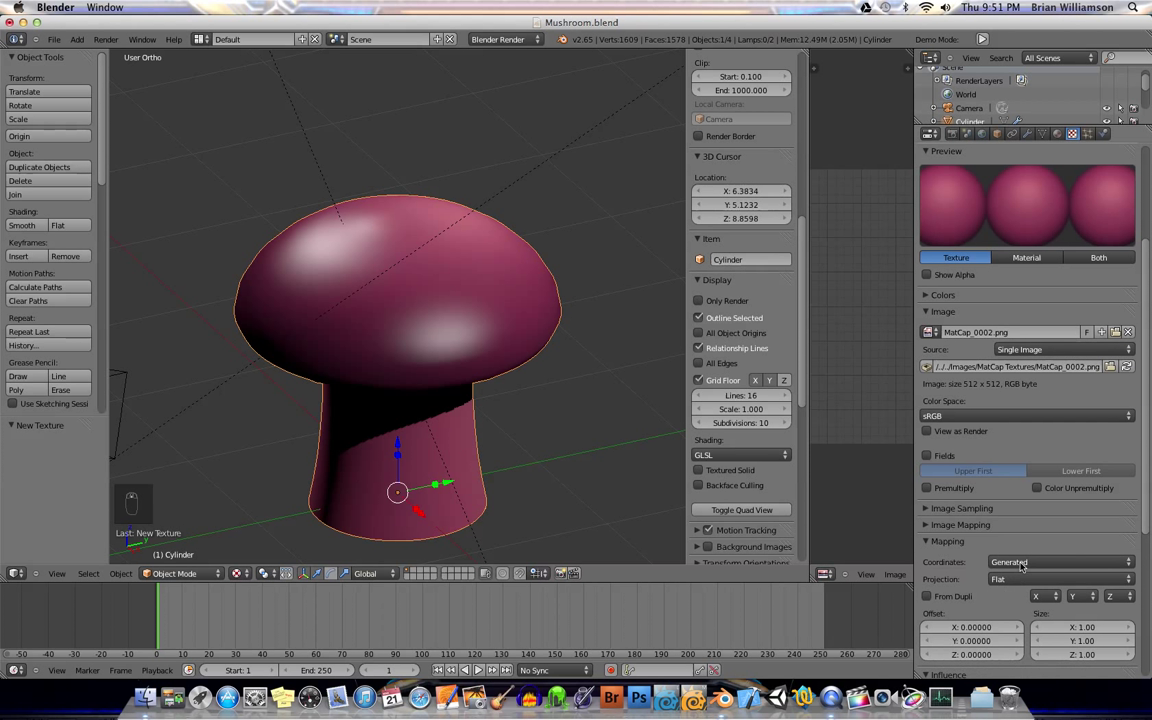
{"action": "left_click", "coordinate": [1010, 562]}
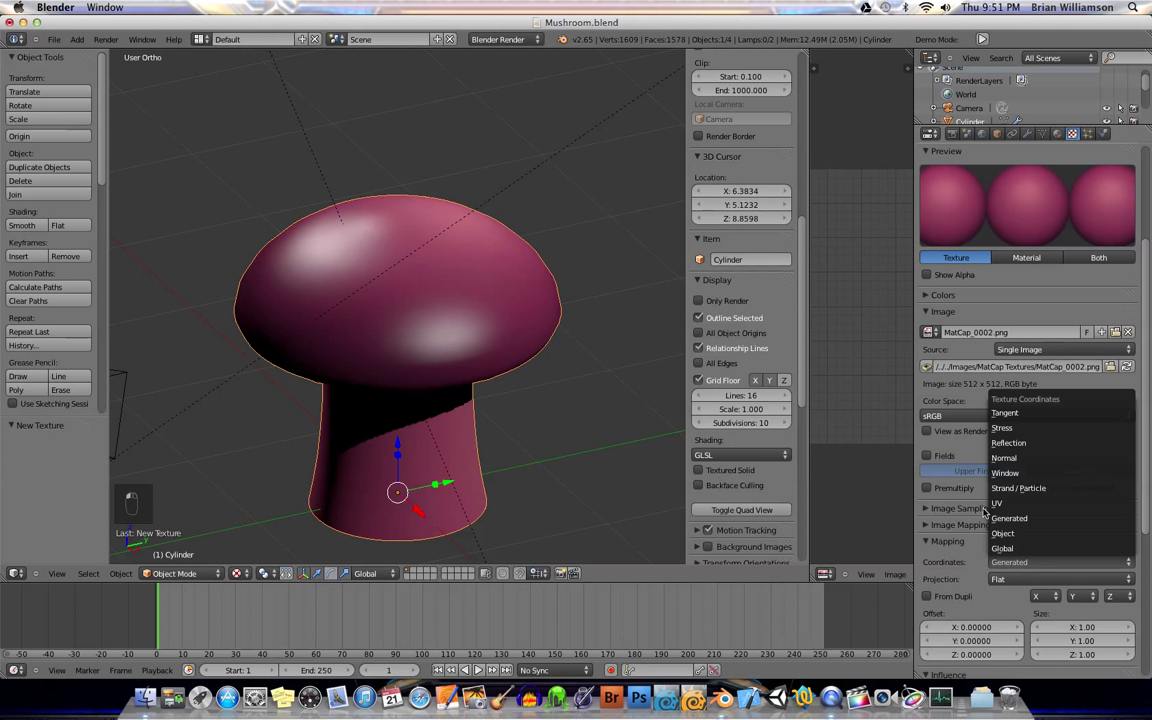
{"action": "left_click", "coordinate": [1010, 458]}
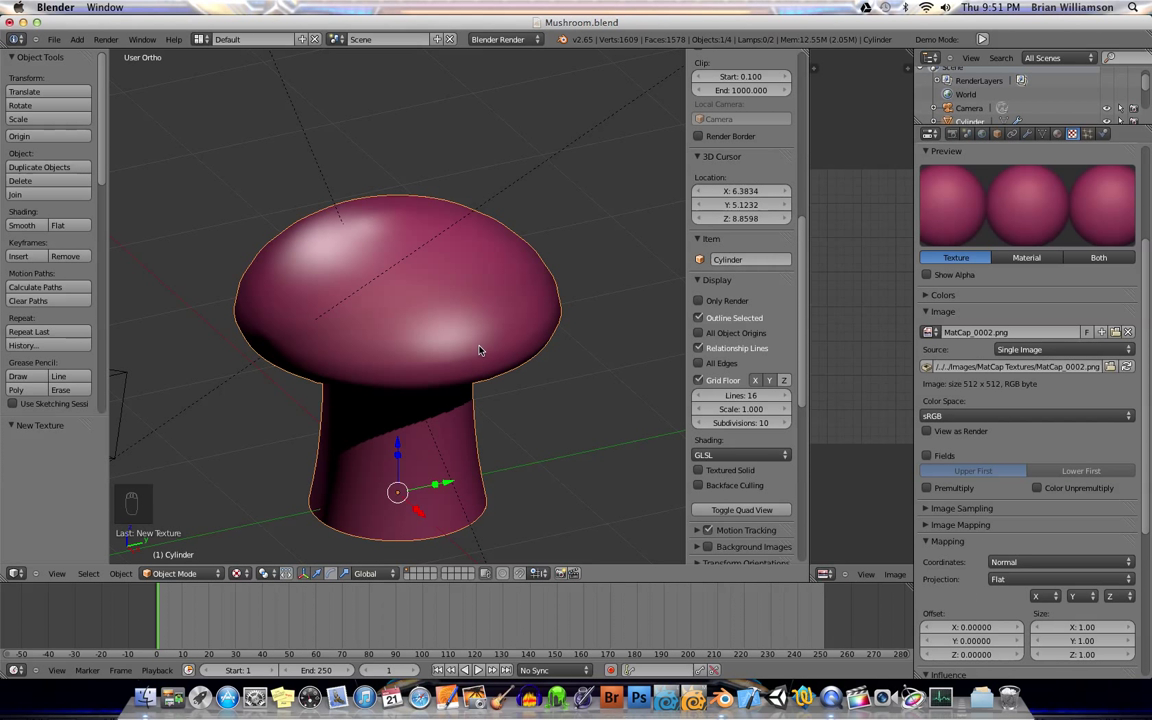
{"action": "middle_click_drag", "start_coordinate": [478, 350], "coordinate": [494, 385]}
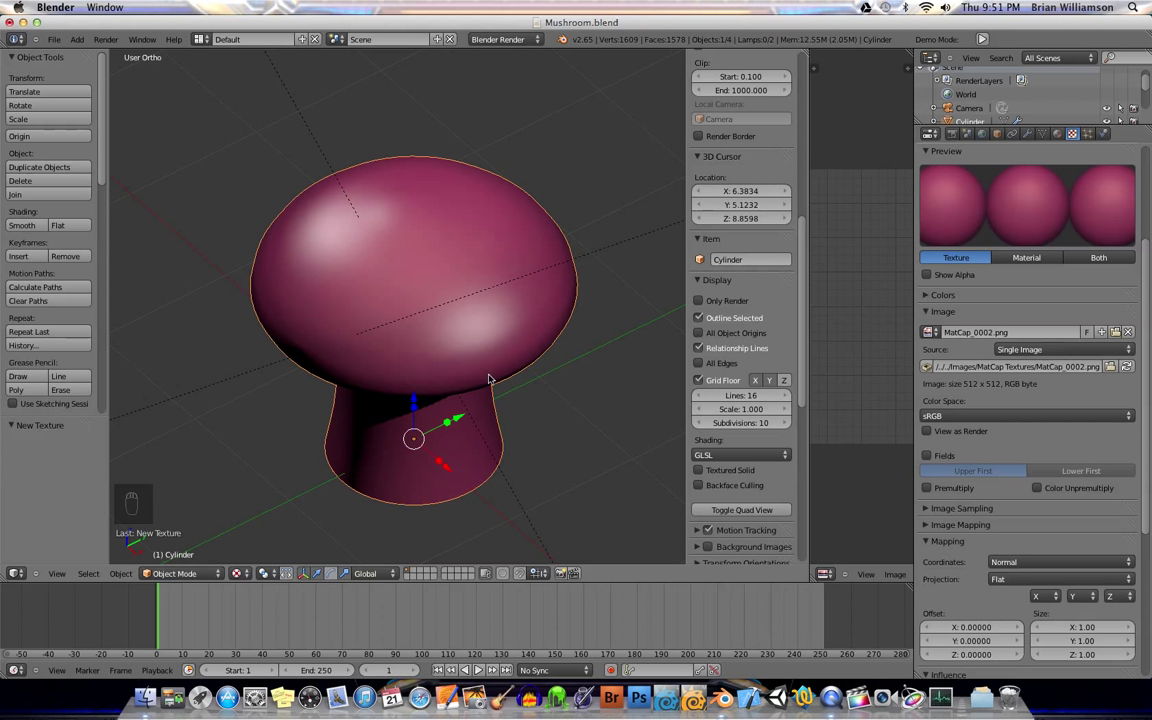
{"action": "middle_click_drag", "start_coordinate": [466, 372], "coordinate": [506, 376], "text": "shift"}
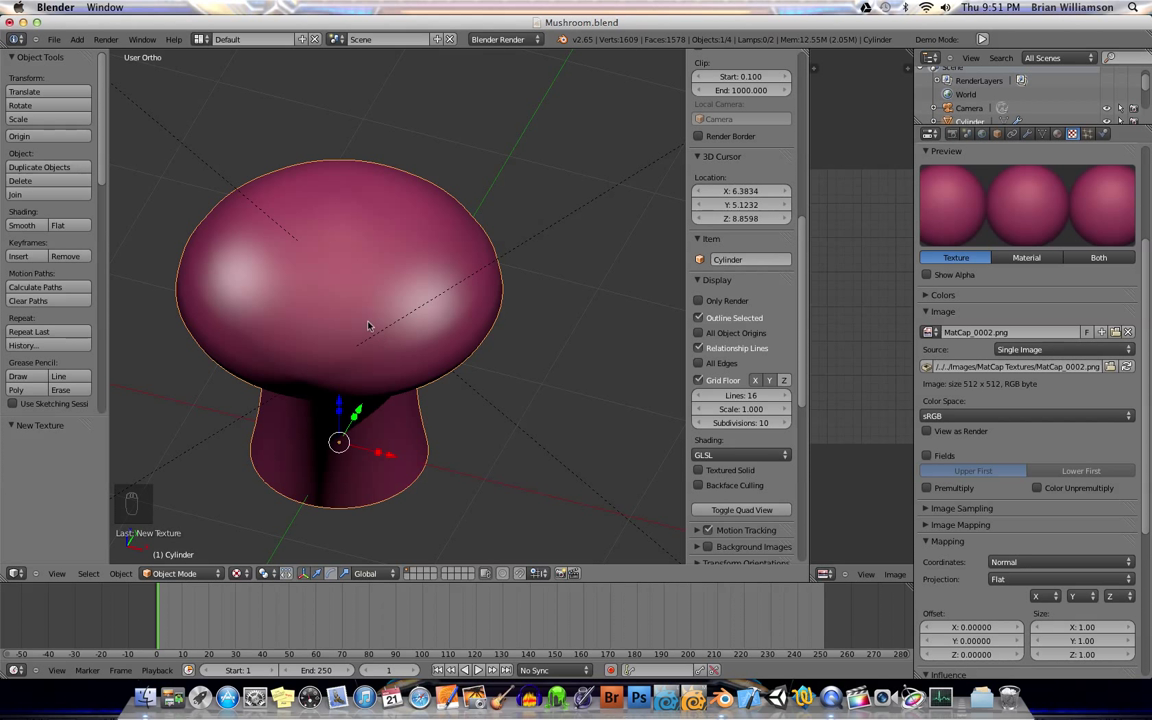
{"action": "middle_click_drag", "start_coordinate": [435, 305], "coordinate": [466, 307], "text": "shift"}
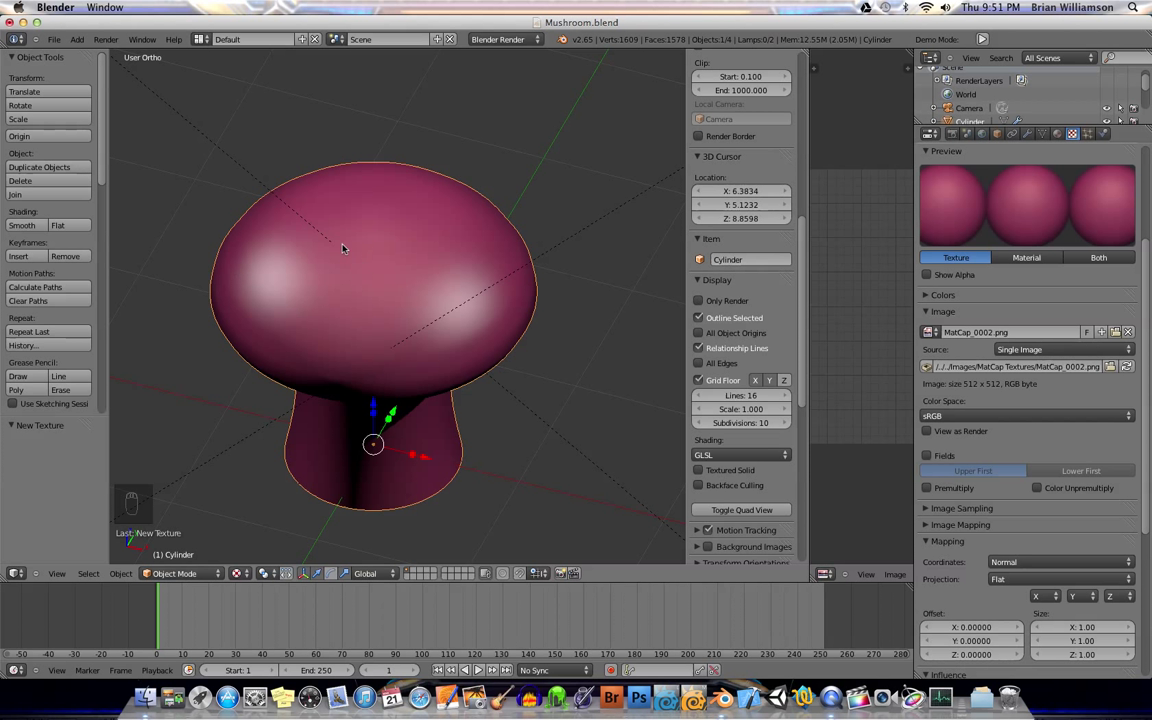
{"action": "middle_click_drag", "start_coordinate": [404, 290], "coordinate": [391, 338]}
{"action": "scroll", "coordinate": [391, 338], "scroll_direction": "up", "scroll_amount": 1}
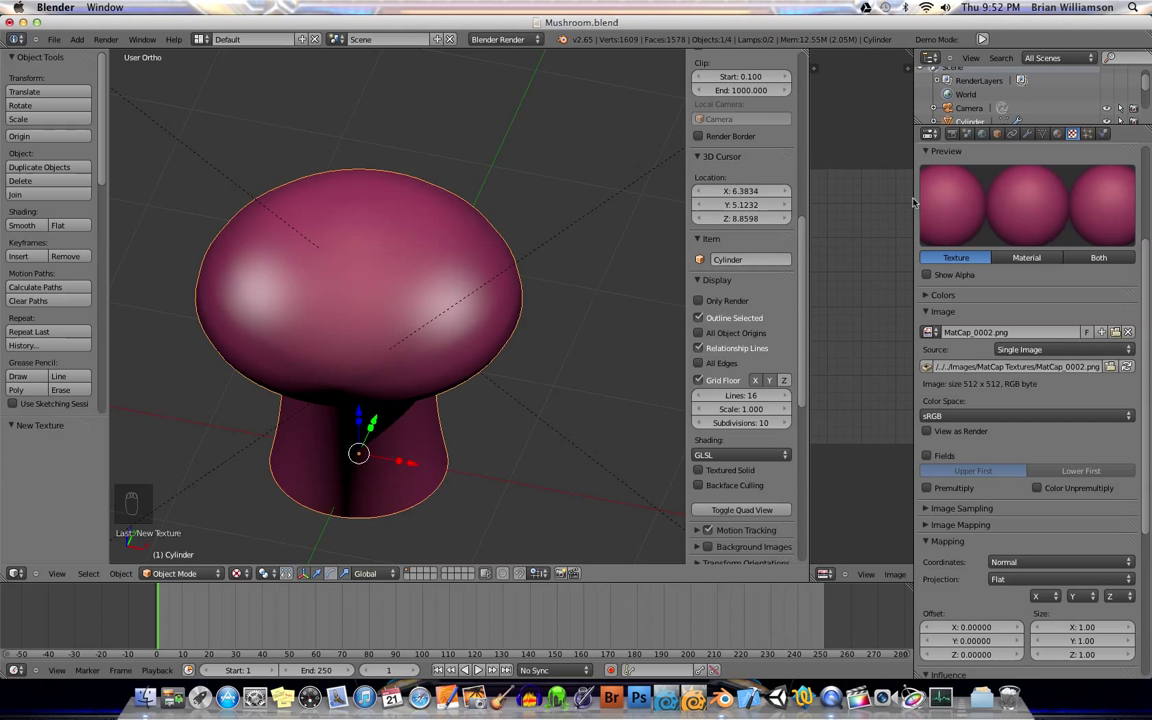
Step: Delete the mushroom's Subsurf modifier and add a Multiresolution modifier
{"action": "left_click", "coordinate": [1027, 134]}
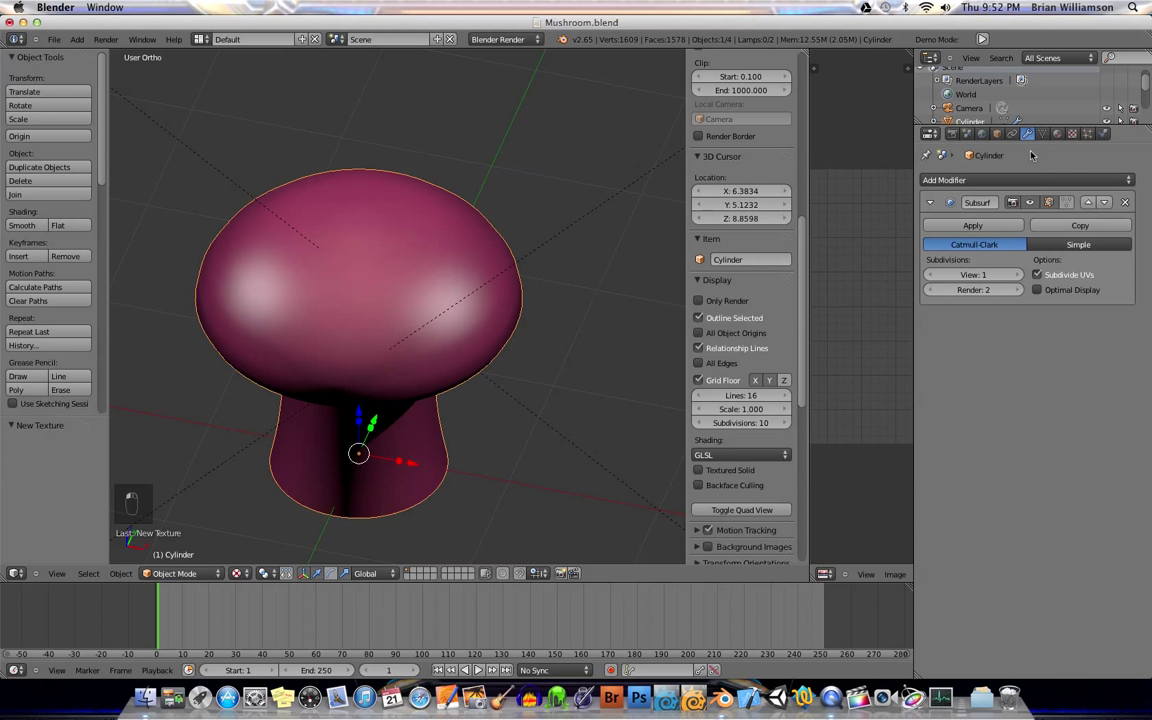
{"action": "left_click", "coordinate": [1126, 204]}
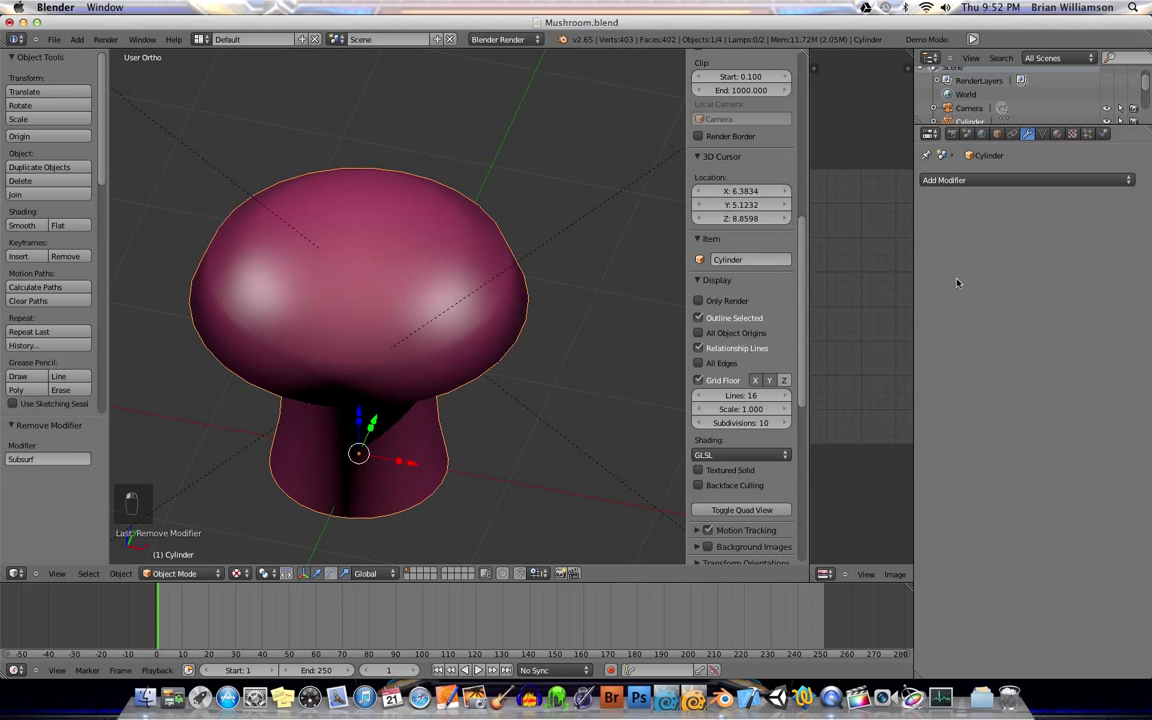
{"action": "left_click", "coordinate": [1012, 181]}
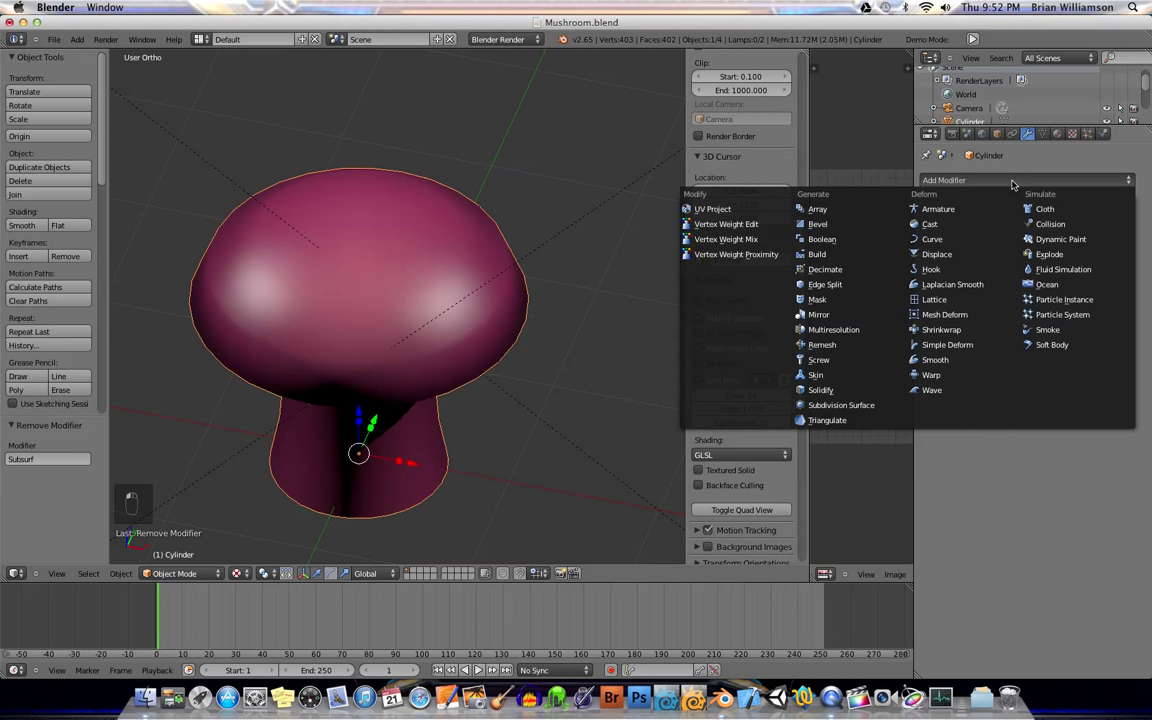
{"action": "left_click", "coordinate": [835, 330]}
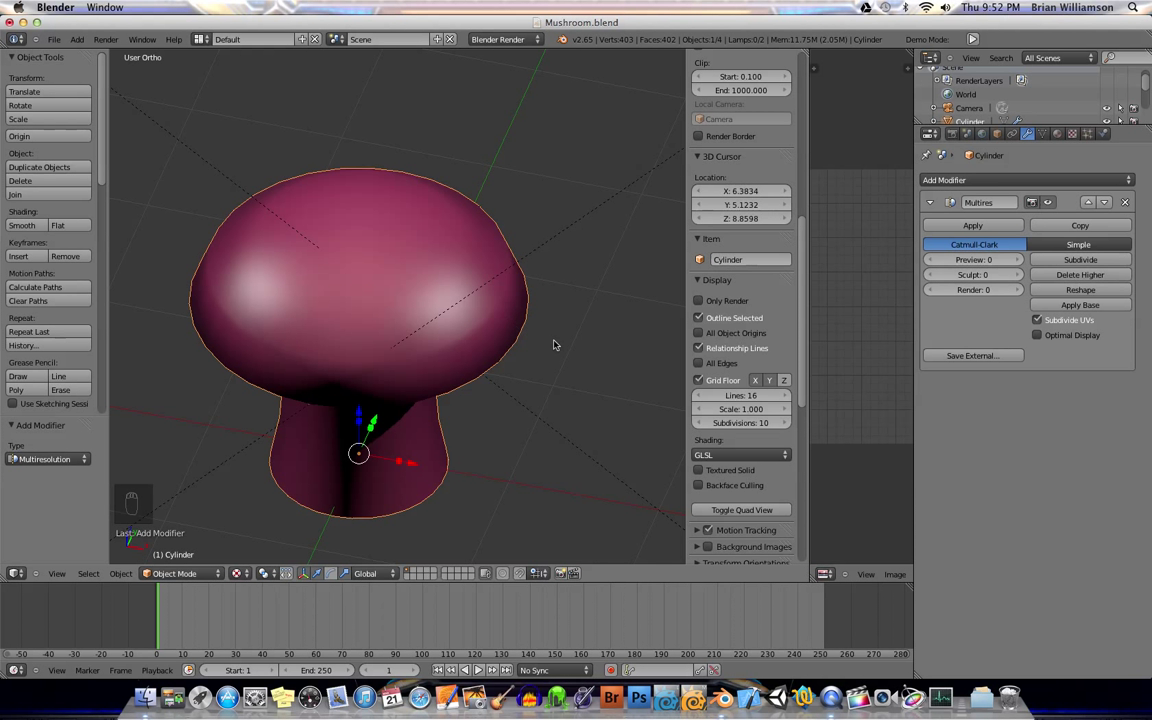
{"action": "middle_click_drag", "start_coordinate": [555, 342], "coordinate": [445, 323]}
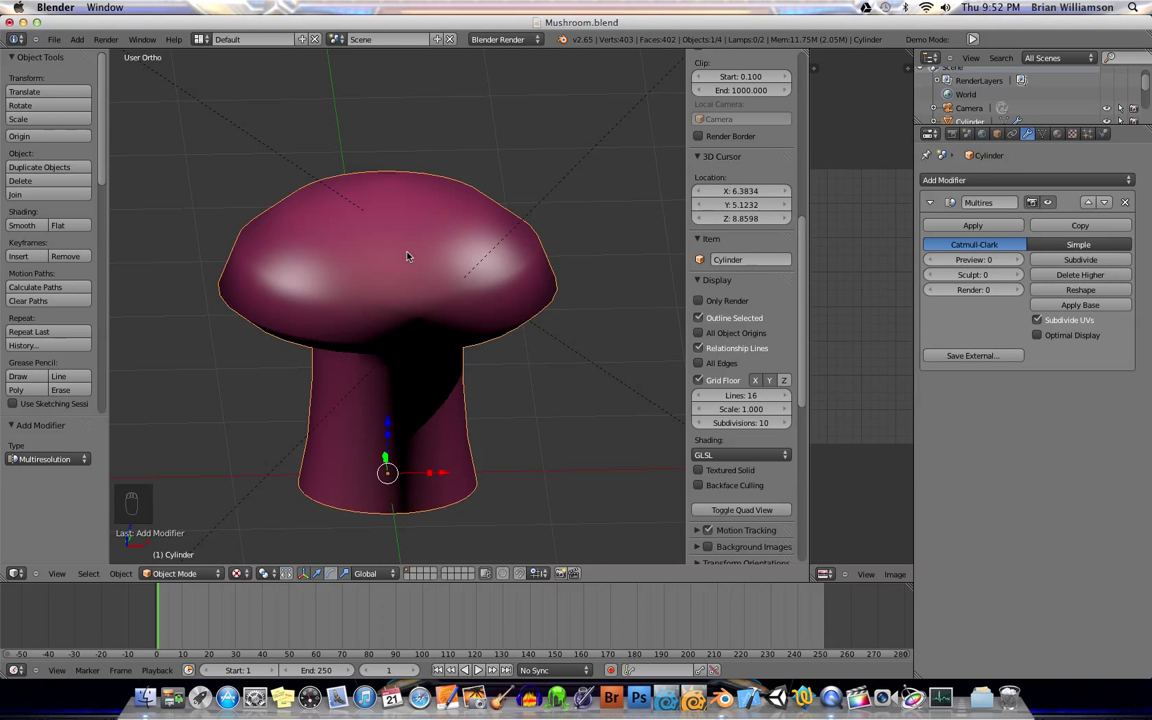
{"action": "mouse_move", "coordinate": [399, 270]}
{"action": "middle_mouse_down"}
{"action": "mouse_move", "coordinate": [437, 252]}
{"action": "mouse_move", "coordinate": [404, 273]}
{"action": "middle_mouse_up"}
{"action": "scroll", "coordinate": [437, 252], "scroll_direction": "up", "scroll_amount": 2}
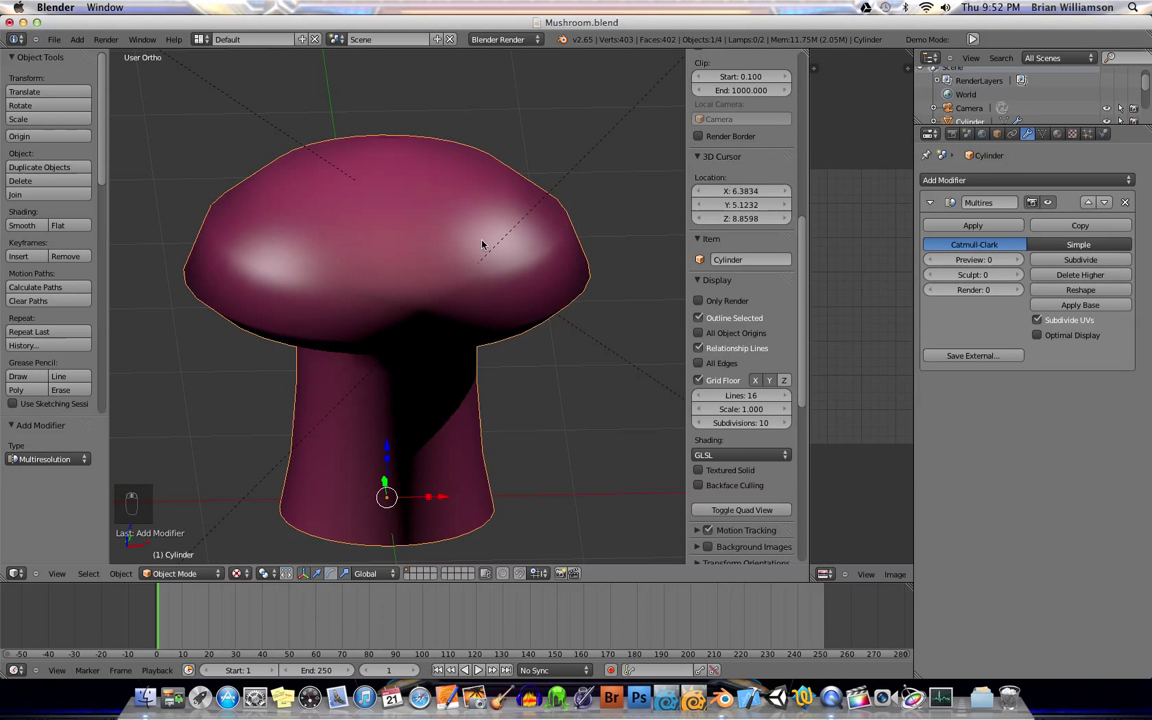
{"action": "middle_click_drag", "start_coordinate": [483, 244], "coordinate": [376, 372]}
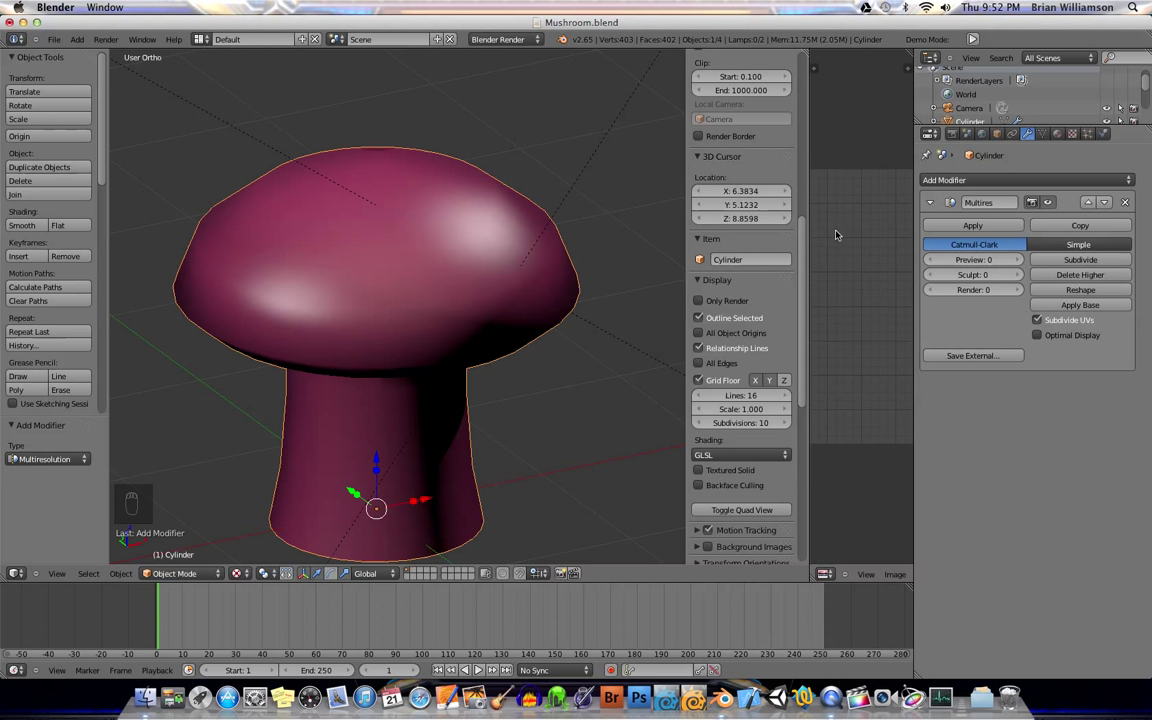
Step: Merge the empty right area into the 3D view, hide the sidebar, and set the 3D cursor beside the cap
{"action": "left_click_drag", "start_coordinate": [812, 226], "coordinate": [809, 222]}
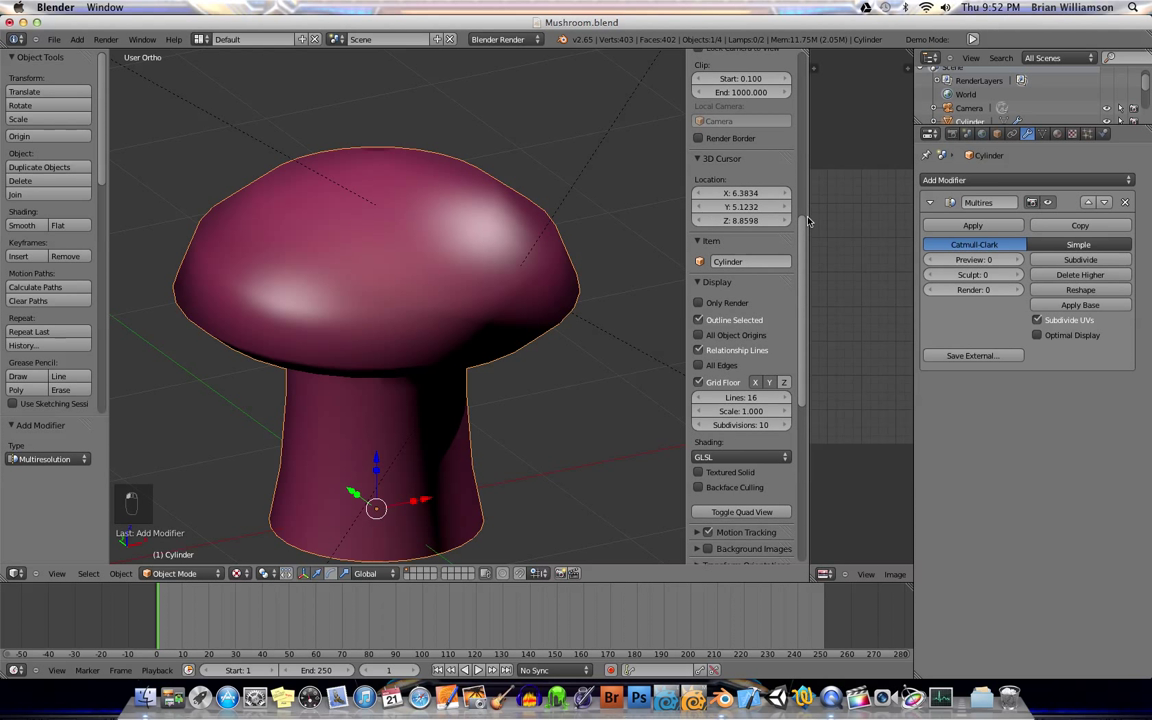
{"action": "scroll", "coordinate": [809, 219], "scroll_direction": "down", "scroll_amount": 2}
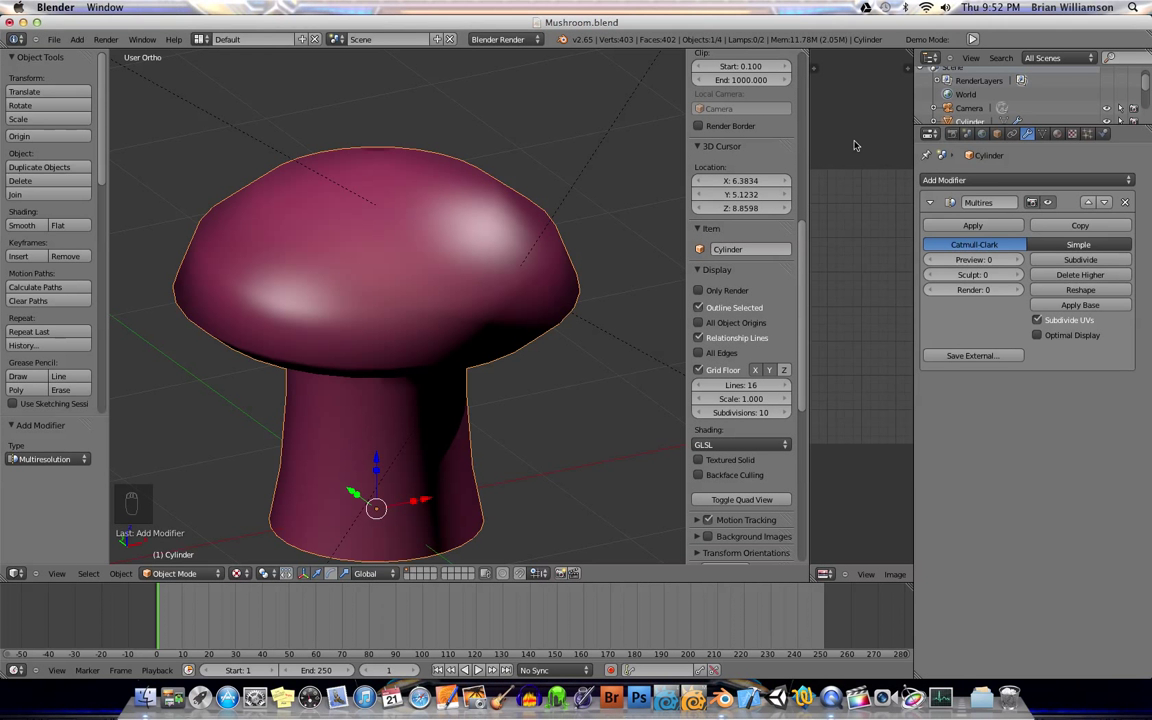
{"action": "left_click_drag", "start_coordinate": [806, 60], "coordinate": [840, 200]}
{"action": "key", "text": "n"}
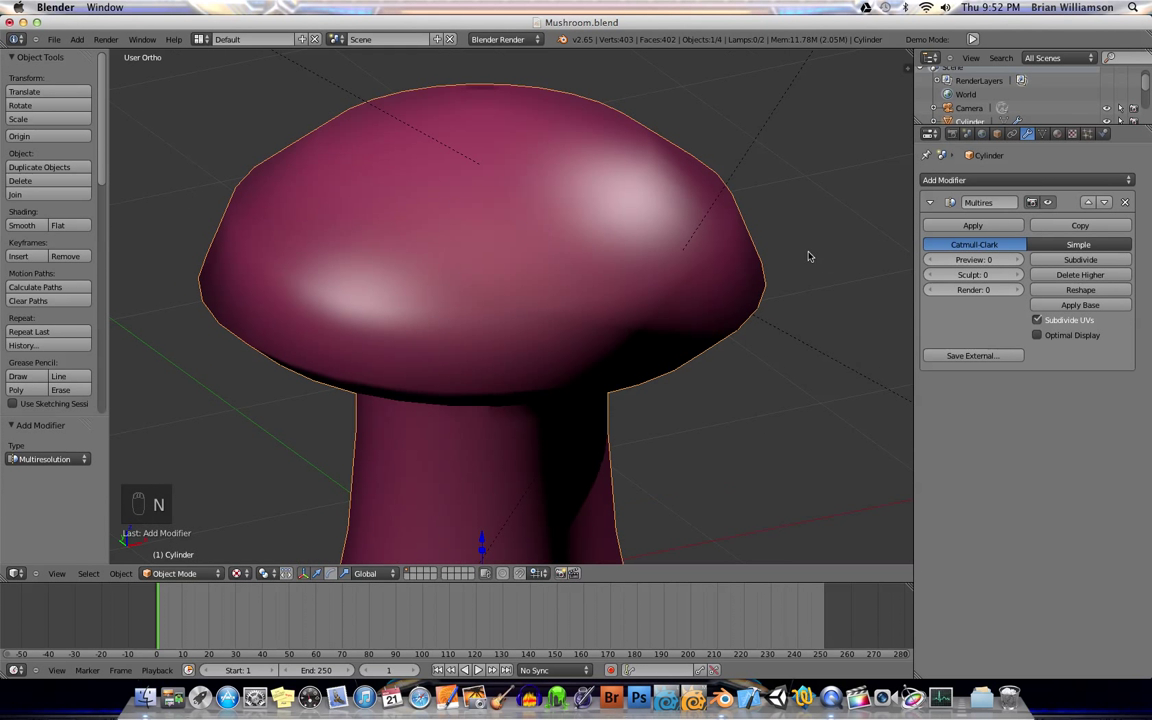
{"action": "left_click", "coordinate": [728, 132]}
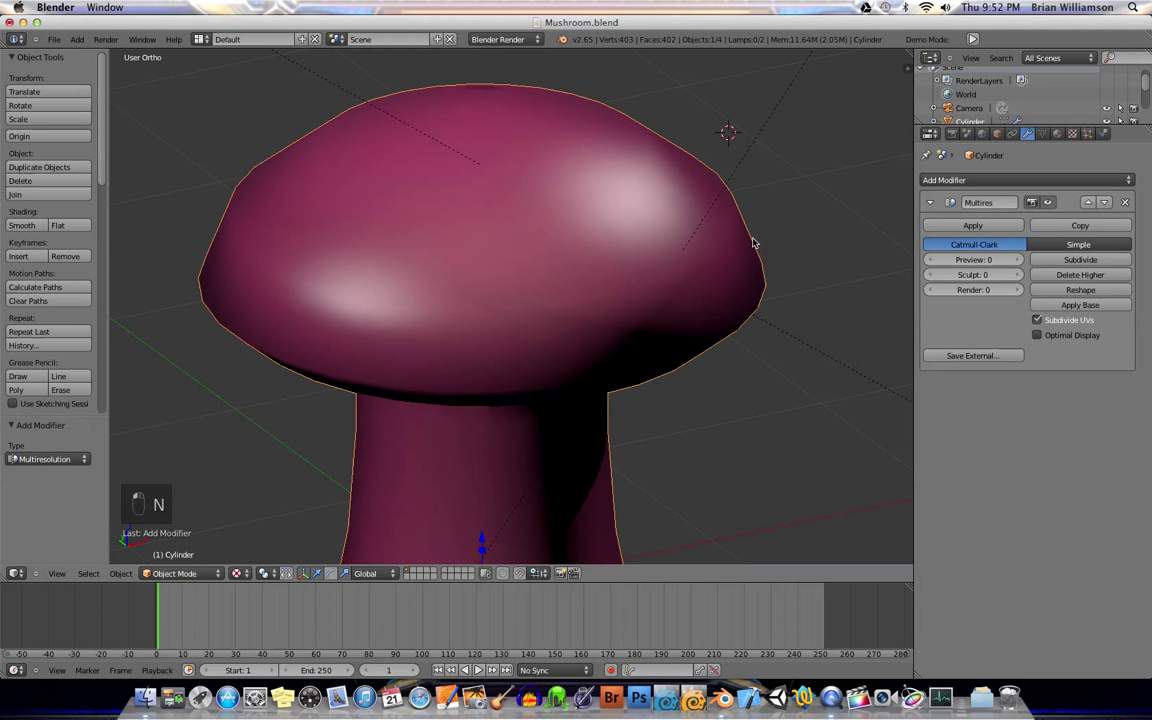
{"action": "scroll", "coordinate": [753, 232], "scroll_direction": "down", "scroll_amount": 1}
{"action": "scroll", "coordinate": [753, 232], "scroll_direction": "down", "scroll_amount": 1}
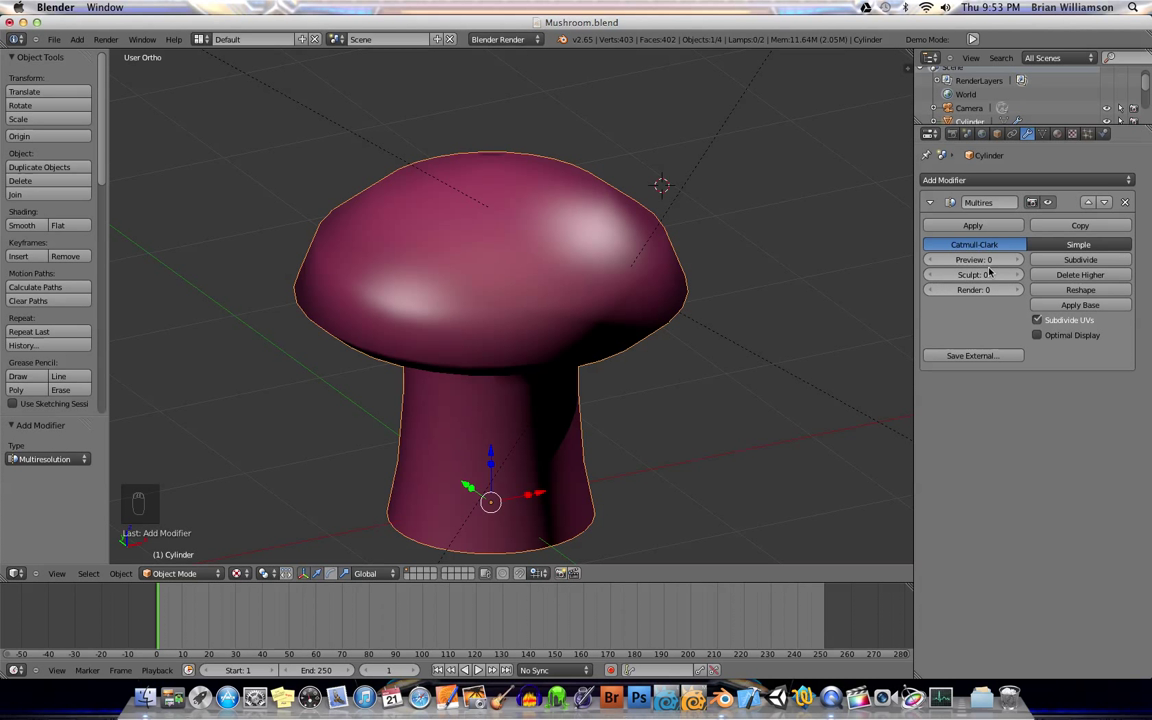
Step: Subdivide the Multires modifier to level 3, enter Sculpt Mode, and widen the tool shelf
{"action": "left_click", "coordinate": [1080, 260]}
{"action": "left_click", "coordinate": [1081, 261]}
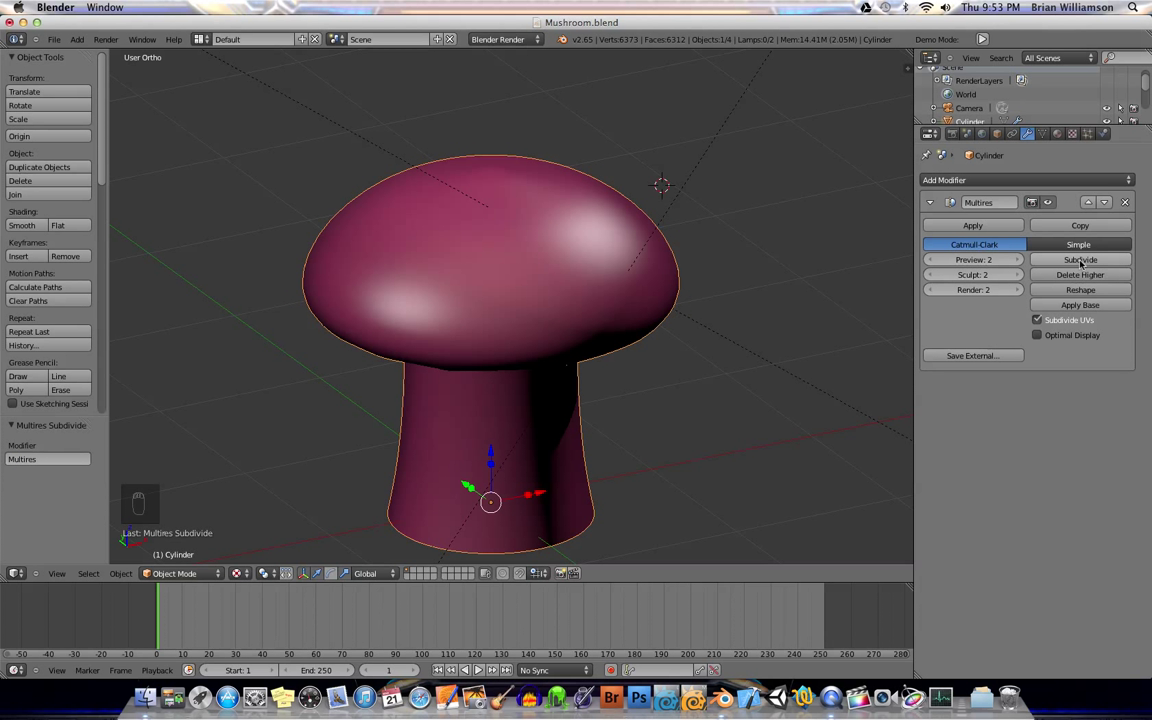
{"action": "left_click", "coordinate": [1081, 261]}
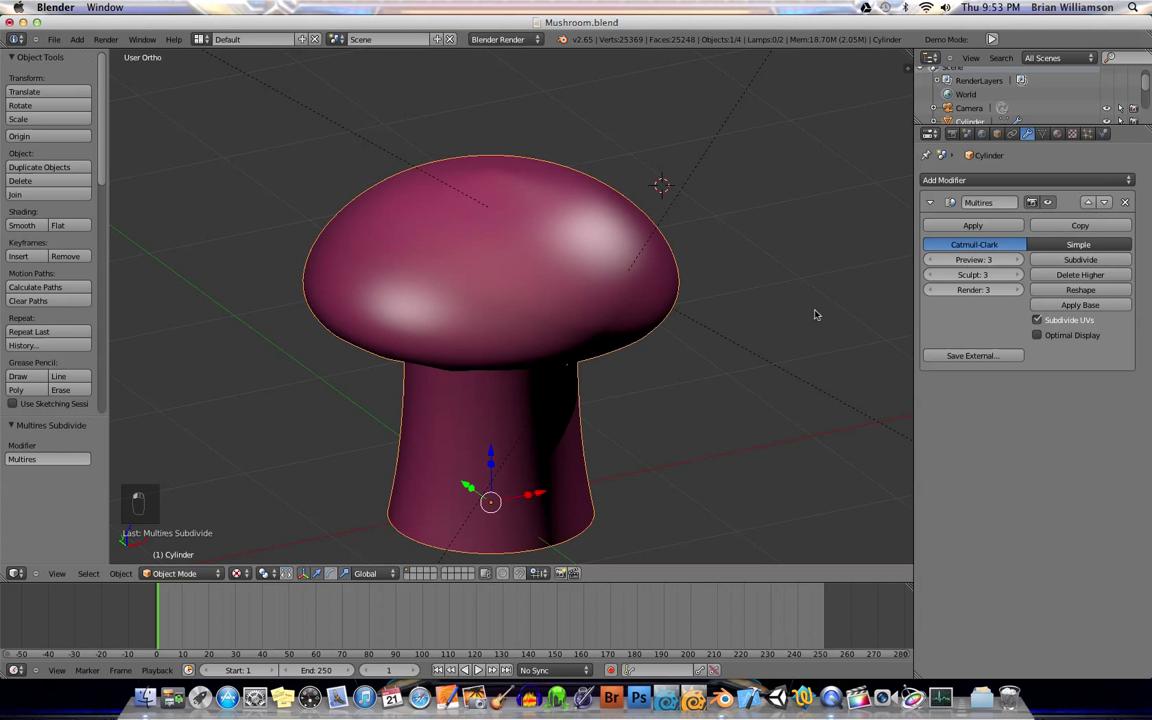
{"action": "left_click", "coordinate": [198, 575]}
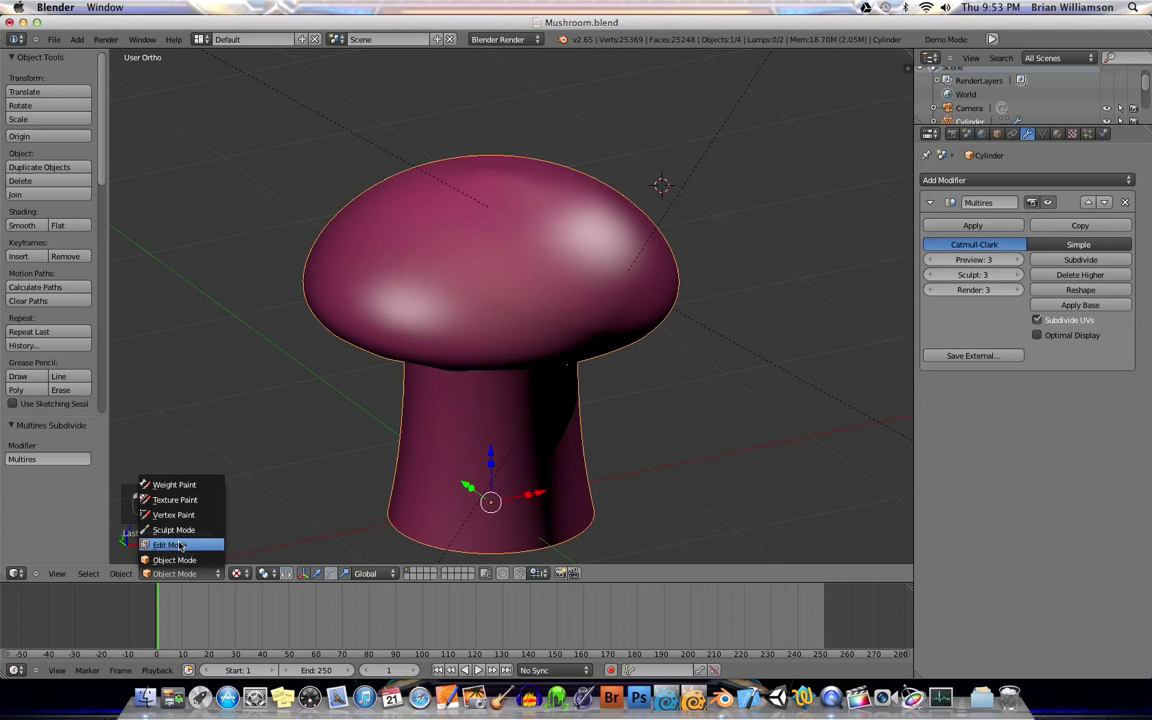
{"action": "left_click", "coordinate": [183, 530]}
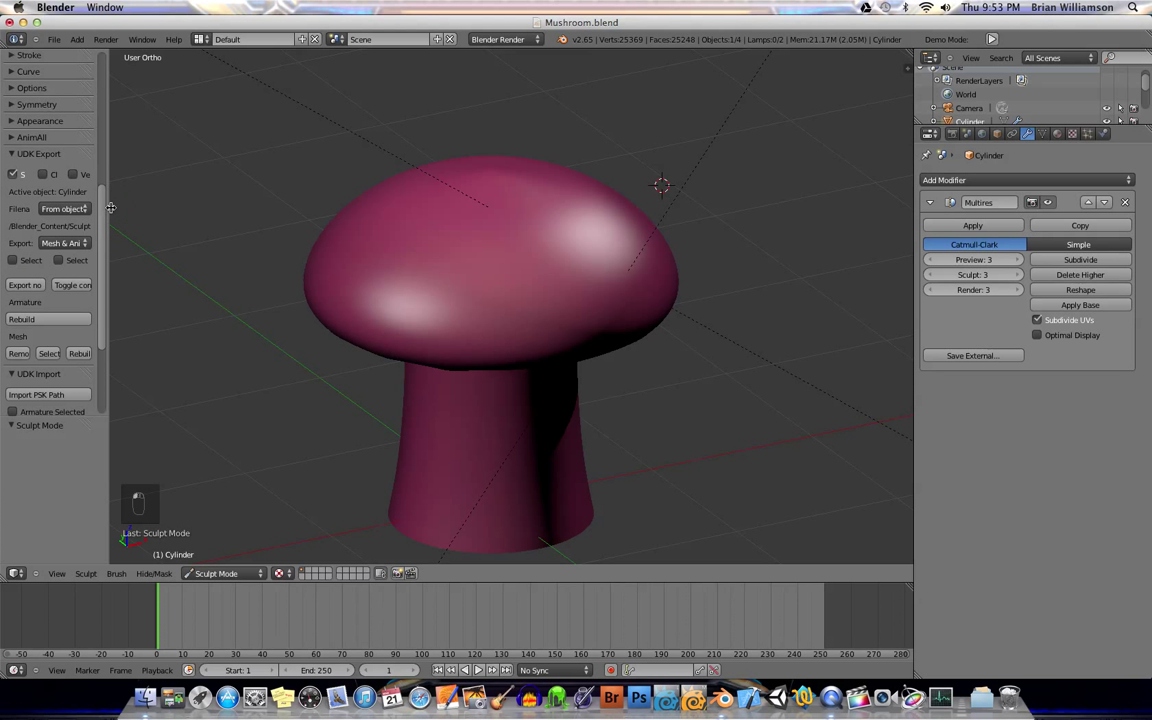
{"action": "left_click_drag", "start_coordinate": [108, 207], "coordinate": [193, 207]}
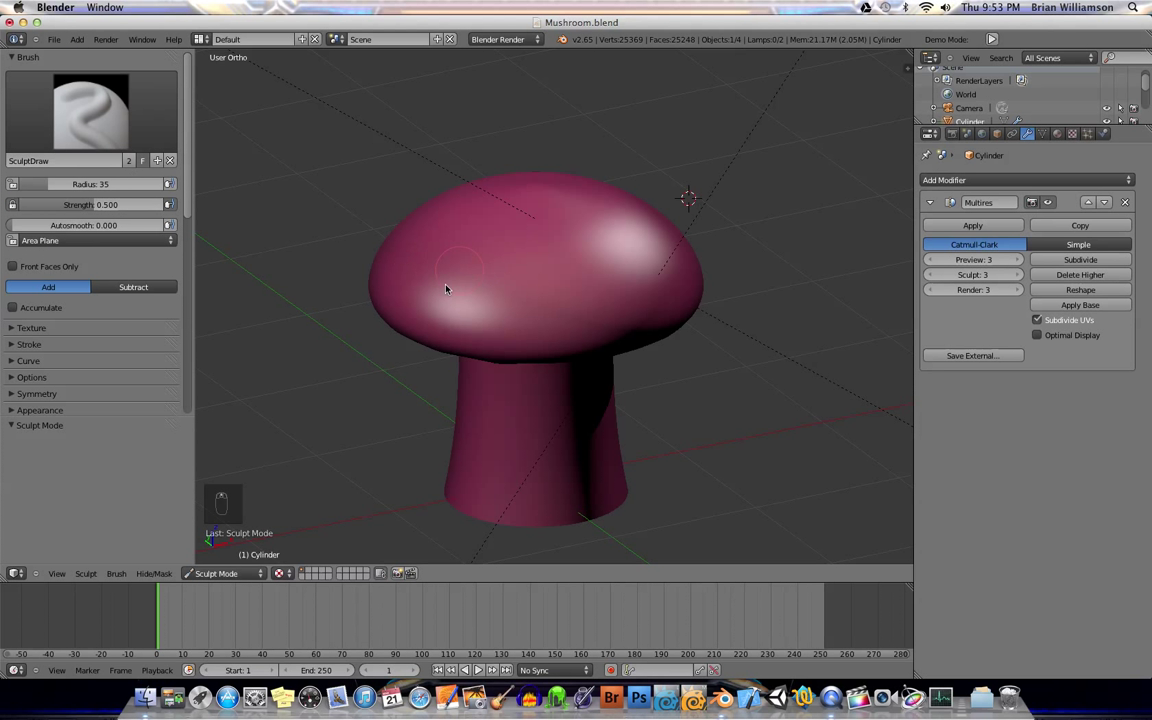
Step: Set the brush radius to 23 with lower strength and pick the general-purpose Brush sculpt brush
{"action": "middle_click_drag", "start_coordinate": [450, 275], "coordinate": [453, 295]}
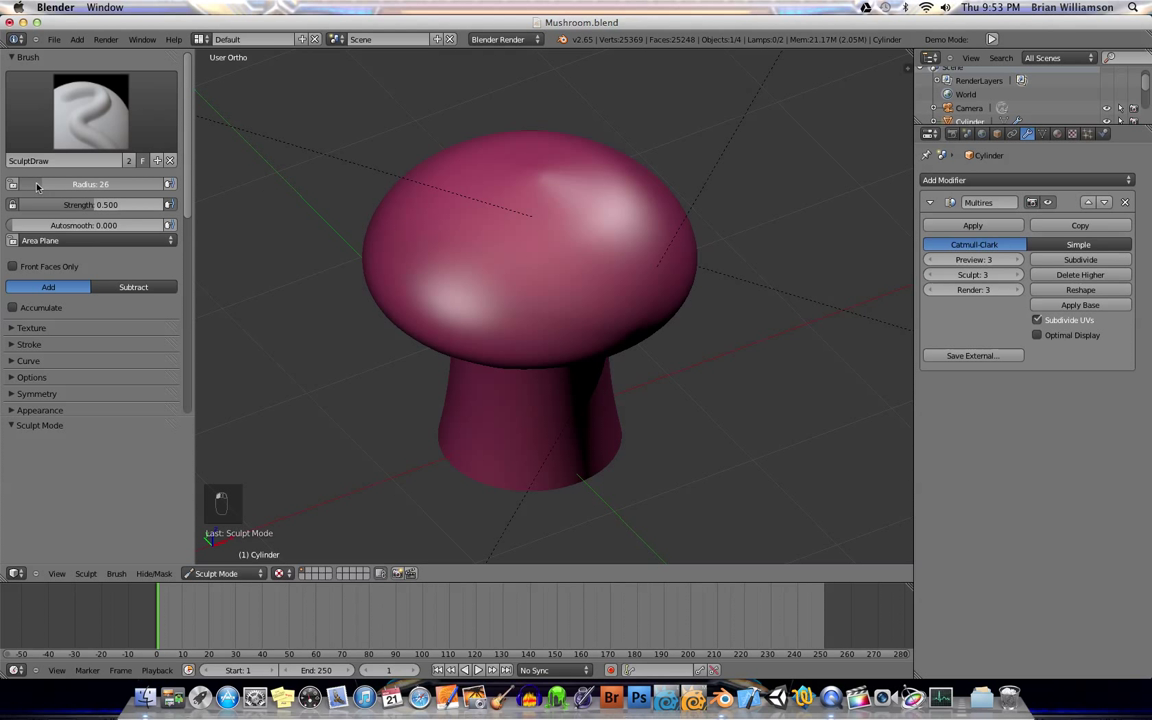
{"action": "left_click_drag", "start_coordinate": [39, 187], "coordinate": [68, 208]}
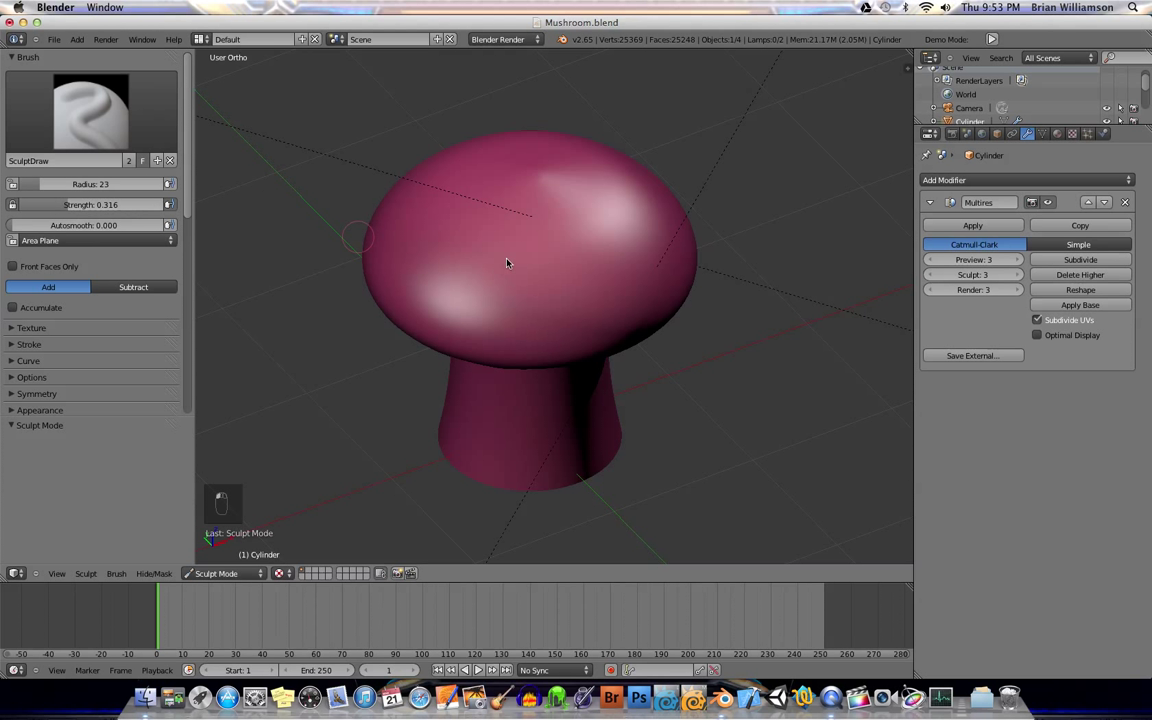
{"action": "left_click", "coordinate": [82, 98]}
{"action": "left_click", "coordinate": [104, 185]}
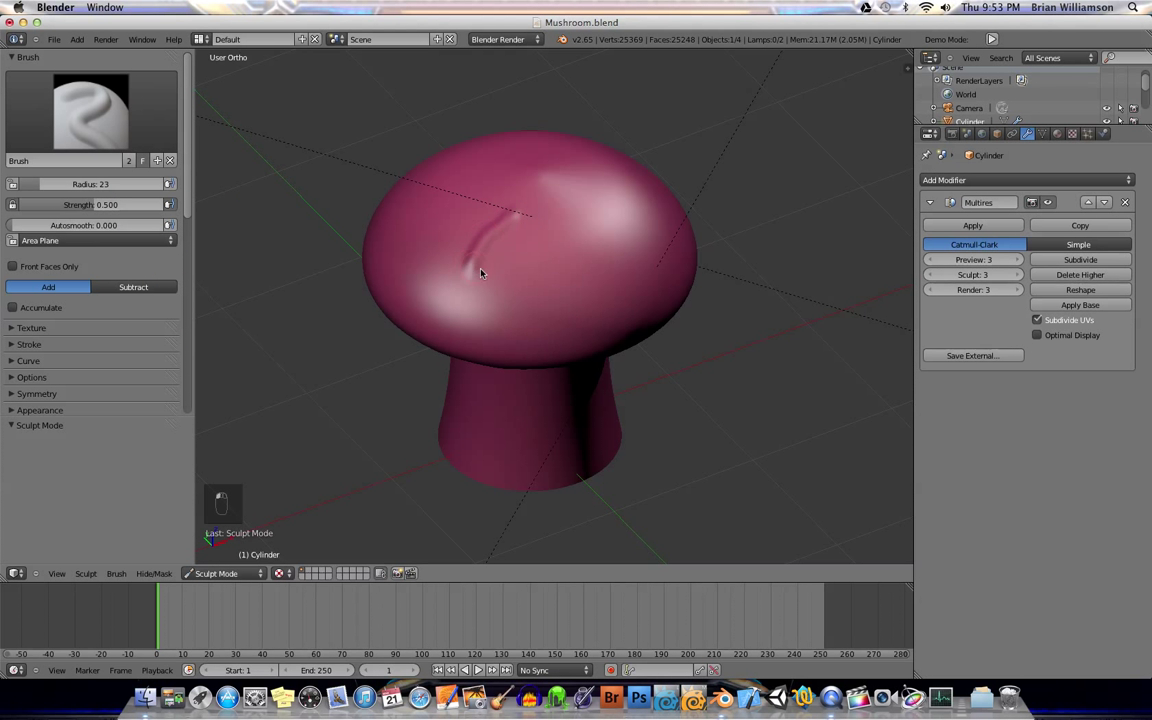
Step: Deepen the cap groove, add faint marks and wrinkles on the stem, and raise a ridge across the lower cap
{"action": "mouse_move", "coordinate": [464, 313]}
{"action": "left_mouse_down"}
{"action": "mouse_move", "coordinate": [510, 211]}
{"action": "mouse_move", "coordinate": [477, 268]}
{"action": "left_mouse_up"}
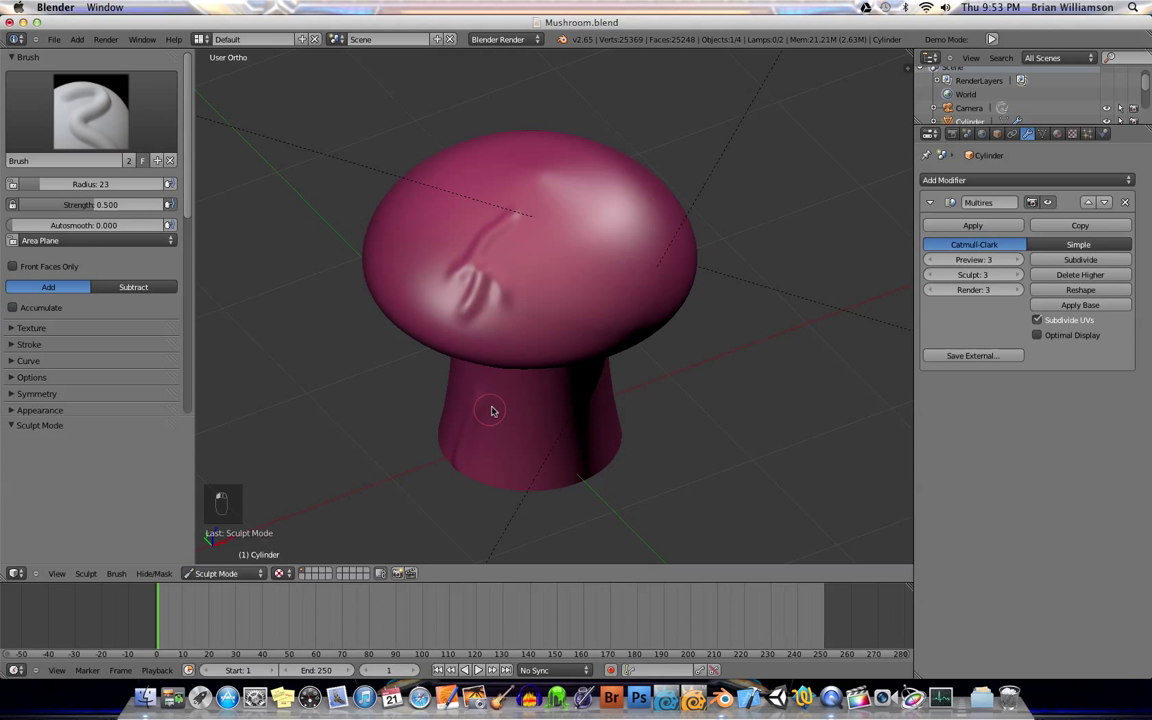
{"action": "mouse_move", "coordinate": [492, 411]}
{"action": "left_mouse_down"}
{"action": "mouse_move", "coordinate": [474, 472]}
{"action": "mouse_move", "coordinate": [471, 441]}
{"action": "mouse_move", "coordinate": [461, 460]}
{"action": "mouse_move", "coordinate": [466, 474]}
{"action": "mouse_move", "coordinate": [474, 446]}
{"action": "mouse_move", "coordinate": [492, 478]}
{"action": "mouse_move", "coordinate": [490, 456]}
{"action": "mouse_move", "coordinate": [528, 481]}
{"action": "left_mouse_up"}
{"action": "mouse_move", "coordinate": [488, 402]}
{"action": "left_mouse_down"}
{"action": "mouse_move", "coordinate": [440, 352]}
{"action": "mouse_move", "coordinate": [432, 382]}
{"action": "mouse_move", "coordinate": [415, 380]}
{"action": "left_mouse_up"}
{"action": "mouse_move", "coordinate": [458, 275]}
{"action": "left_mouse_down"}
{"action": "mouse_move", "coordinate": [558, 318]}
{"action": "mouse_move", "coordinate": [597, 306]}
{"action": "left_mouse_up"}
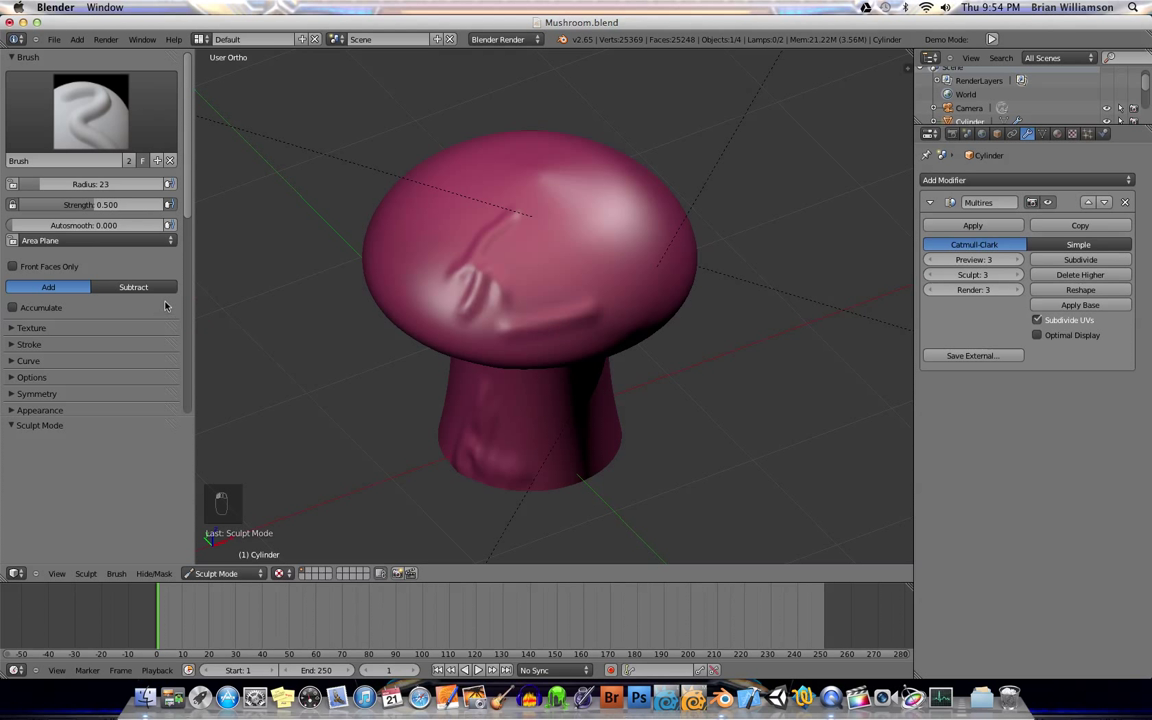
Step: Switch the brush to Subtract and carve a deeper groove and a small dent into the cap
{"action": "left_click", "coordinate": [140, 288]}
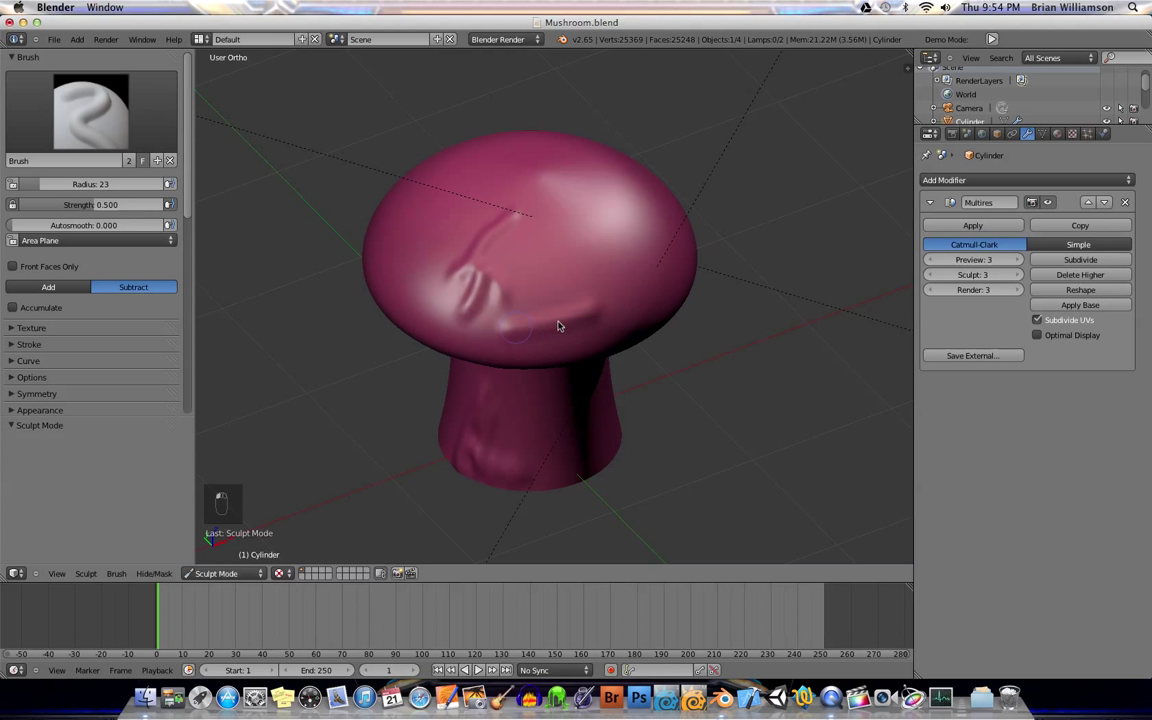
{"action": "mouse_move", "coordinate": [565, 326]}
{"action": "left_mouse_down"}
{"action": "mouse_move", "coordinate": [602, 311]}
{"action": "mouse_move", "coordinate": [499, 324]}
{"action": "mouse_move", "coordinate": [643, 301]}
{"action": "left_mouse_up"}
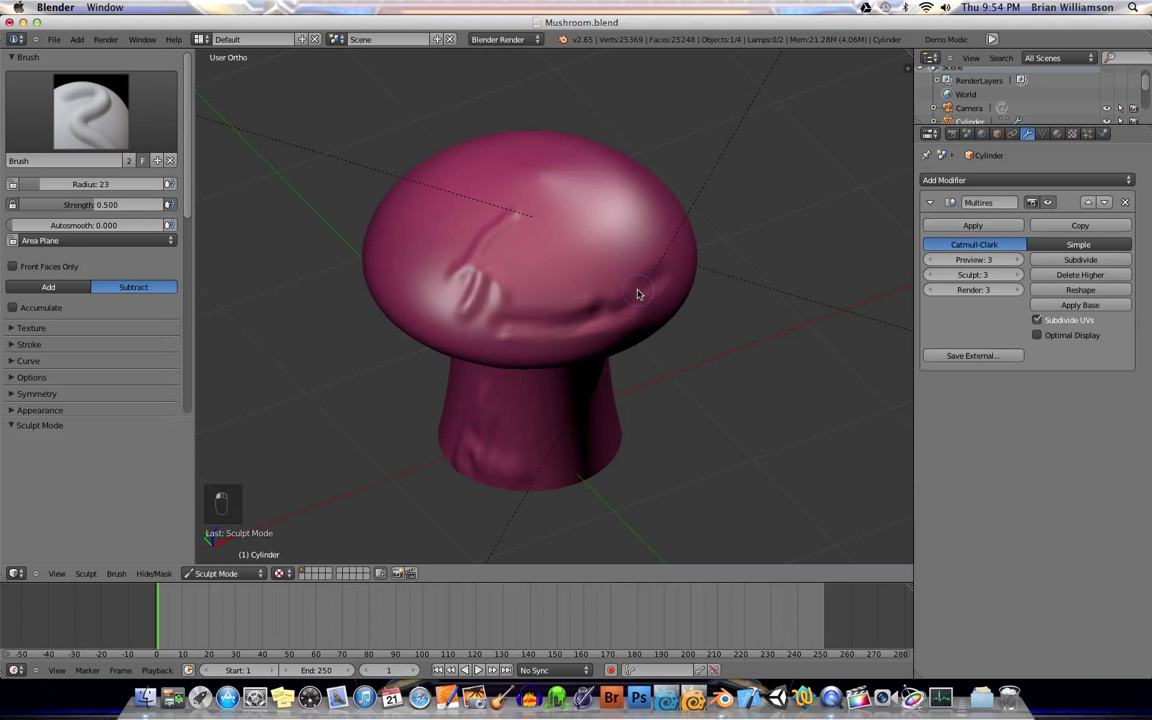
{"action": "left_click_drag", "start_coordinate": [576, 240], "coordinate": [585, 234]}
Step: Orbit around the mushroom to inspect the carved cap from several angles
{"action": "mouse_move", "coordinate": [565, 300]}
{"action": "middle_mouse_down"}
{"action": "mouse_move", "coordinate": [537, 301]}
{"action": "mouse_move", "coordinate": [588, 272]}
{"action": "middle_mouse_up"}
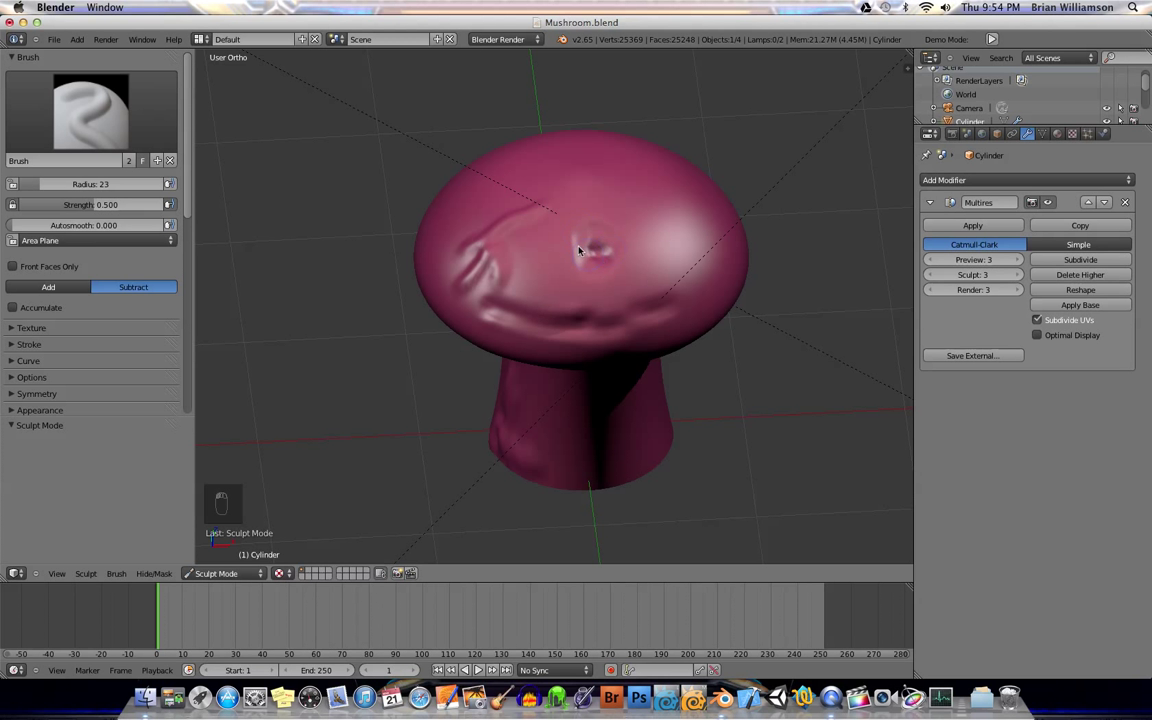
{"action": "mouse_move", "coordinate": [548, 283]}
{"action": "middle_mouse_down"}
{"action": "mouse_move", "coordinate": [599, 260]}
{"action": "mouse_move", "coordinate": [612, 270]}
{"action": "mouse_move", "coordinate": [398, 272]}
{"action": "middle_mouse_up"}
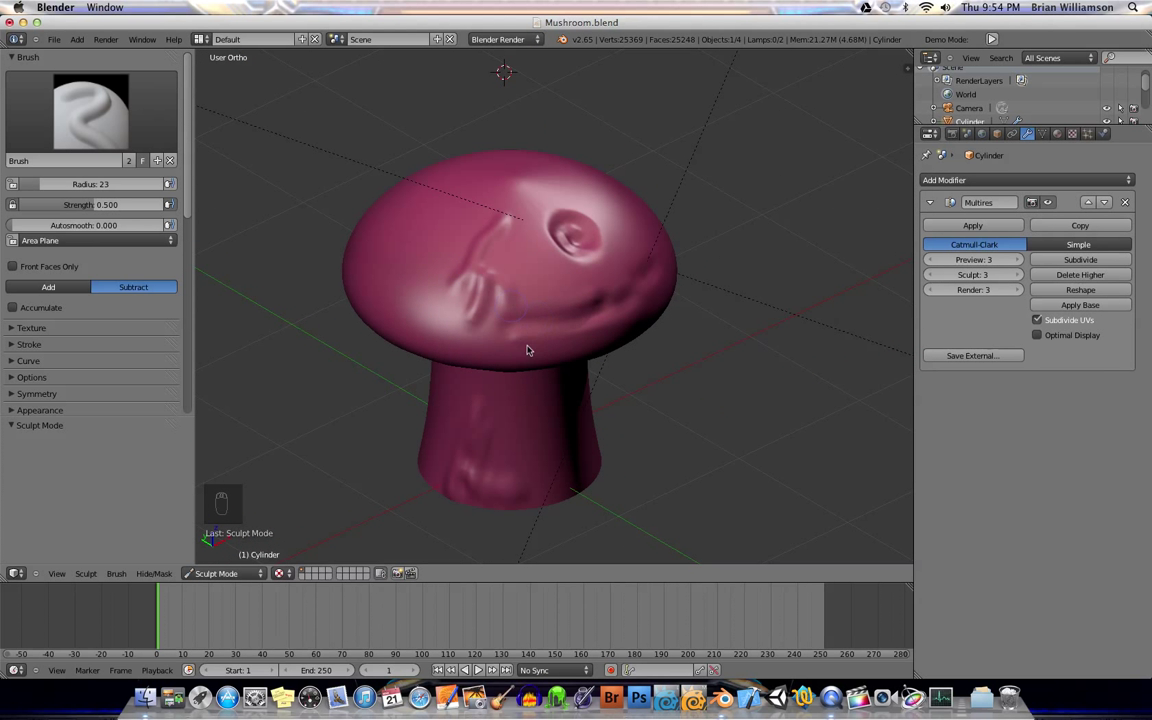
{"action": "middle_click_drag", "start_coordinate": [528, 350], "coordinate": [482, 307]}
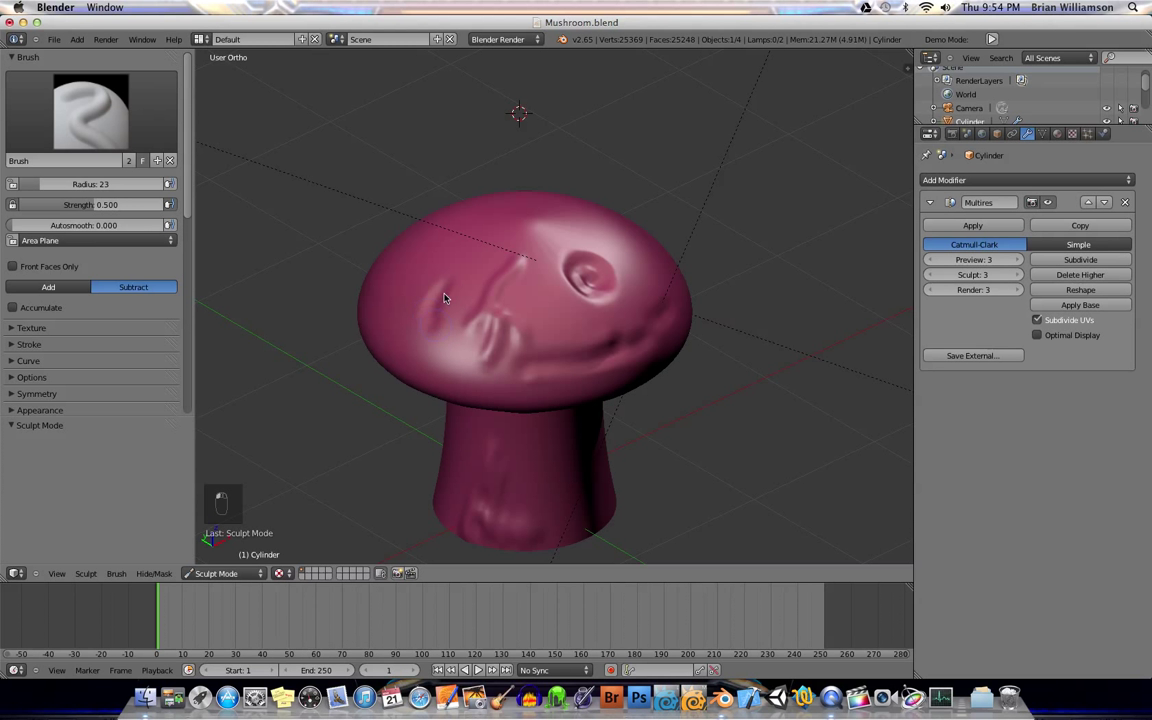
{"action": "middle_click_drag", "start_coordinate": [504, 288], "coordinate": [465, 279]}
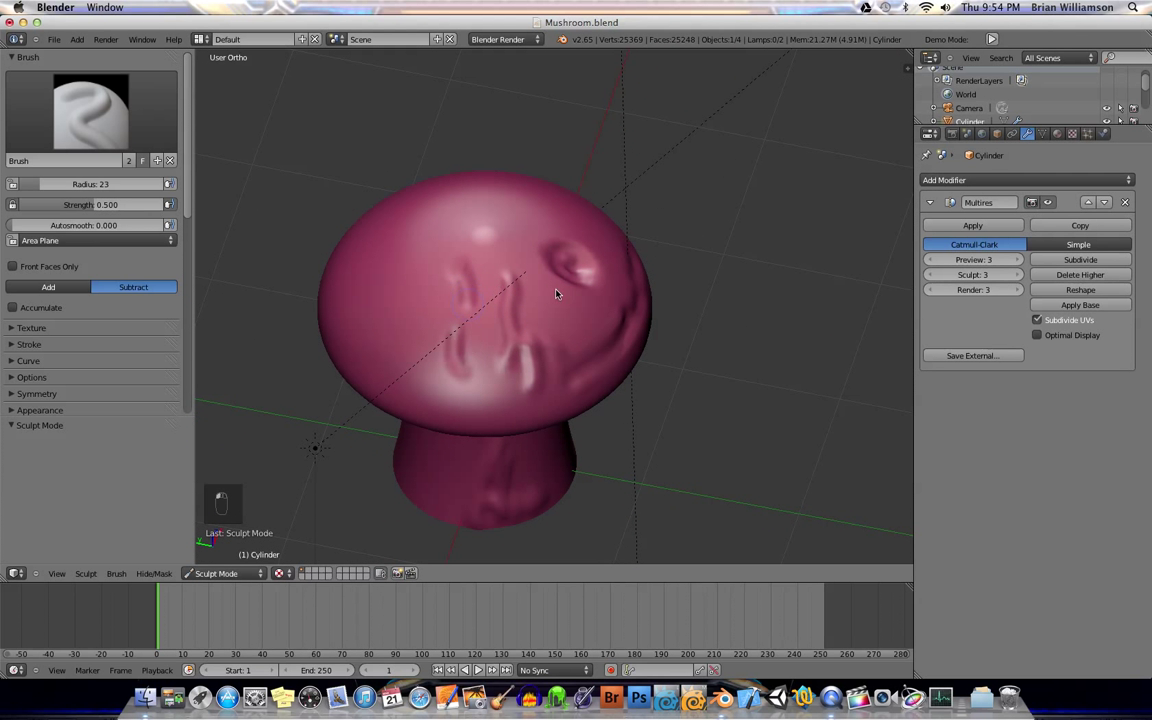
{"action": "mouse_move", "coordinate": [558, 290]}
{"action": "middle_mouse_down"}
{"action": "mouse_move", "coordinate": [514, 263]}
{"action": "mouse_move", "coordinate": [288, 298]}
{"action": "middle_mouse_up"}
Step: Switch the brush back to Add, then orbit and zoom so the spiral divot faces front
{"action": "left_click", "coordinate": [55, 287]}
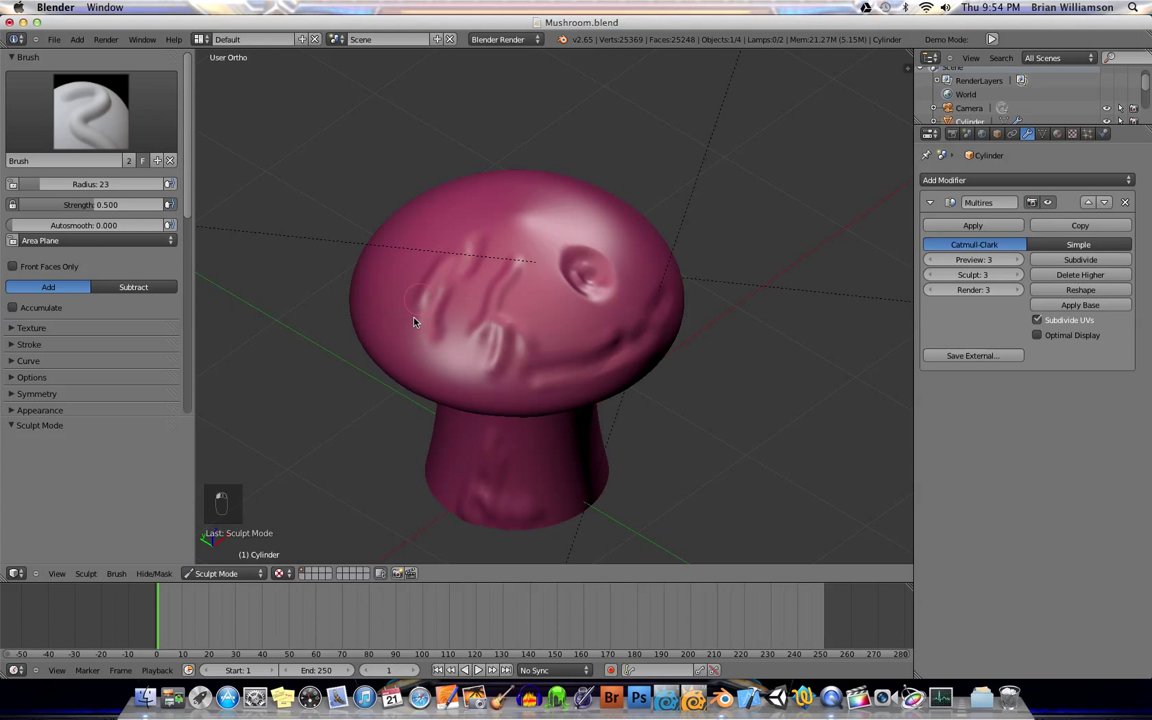
{"action": "middle_click_drag", "start_coordinate": [543, 288], "coordinate": [494, 285]}
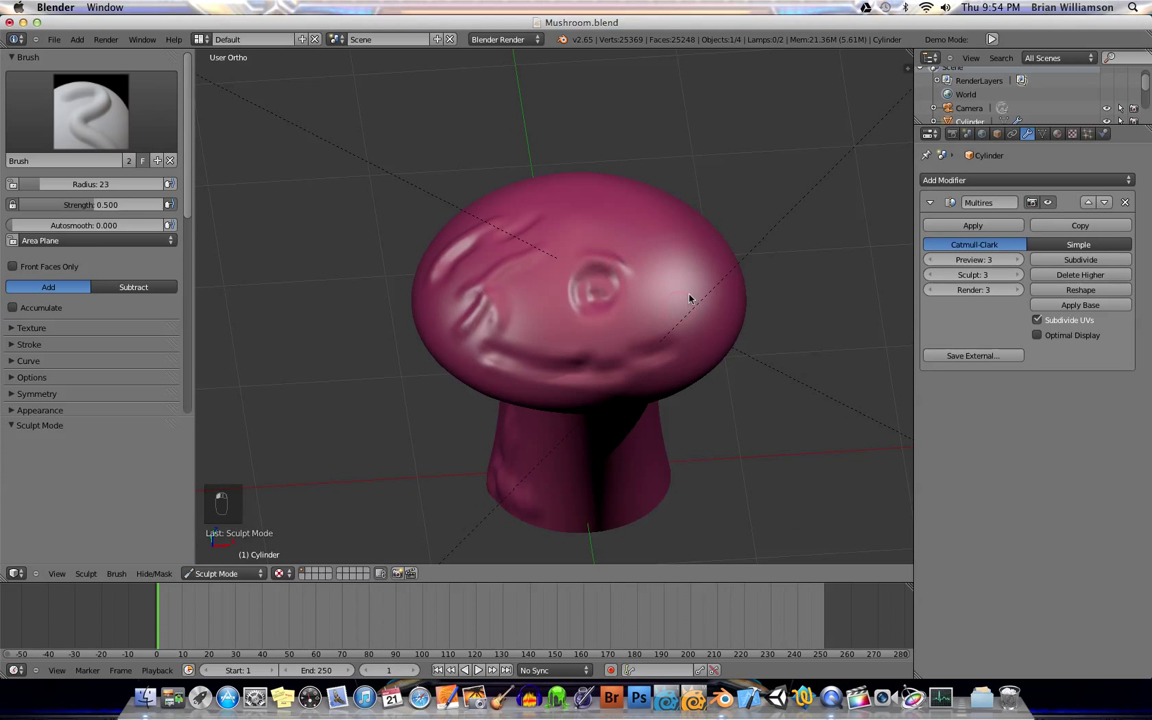
{"action": "mouse_move", "coordinate": [689, 298]}
{"action": "middle_mouse_down"}
{"action": "mouse_move", "coordinate": [619, 322]}
{"action": "mouse_move", "coordinate": [607, 345]}
{"action": "mouse_move", "coordinate": [506, 323]}
{"action": "mouse_move", "coordinate": [663, 329]}
{"action": "mouse_move", "coordinate": [650, 298]}
{"action": "mouse_move", "coordinate": [532, 334]}
{"action": "mouse_move", "coordinate": [675, 310]}
{"action": "mouse_move", "coordinate": [739, 318]}
{"action": "middle_mouse_up"}
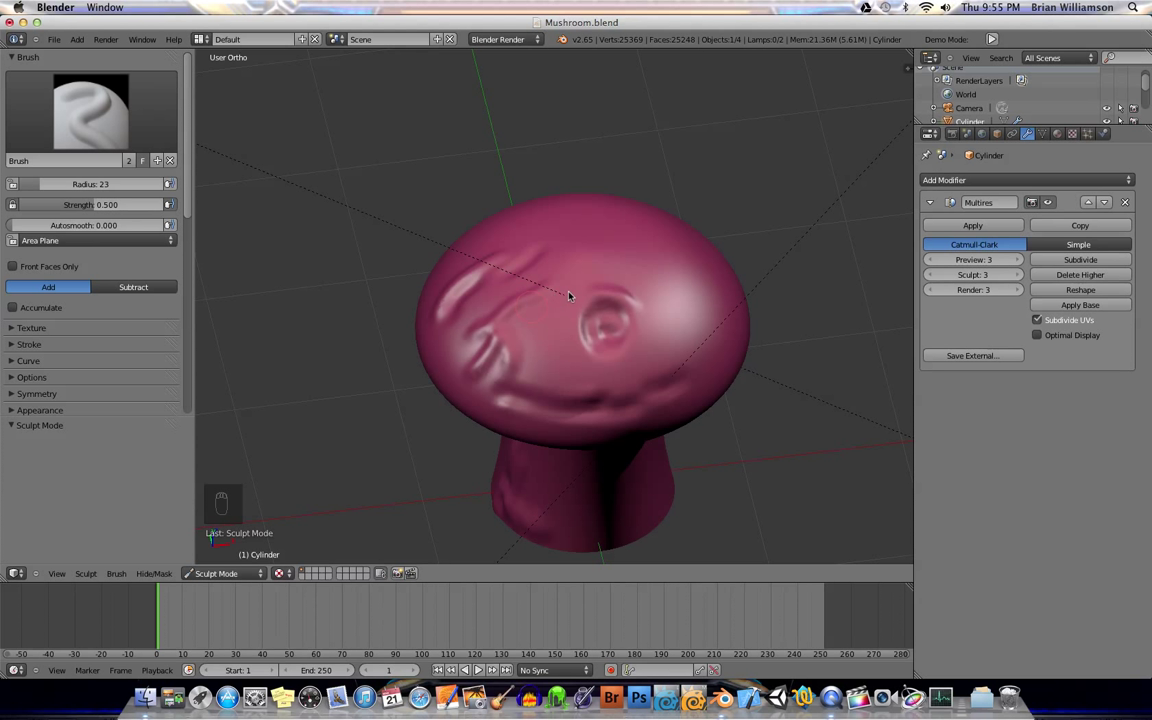
{"action": "mouse_move", "coordinate": [569, 296]}
{"action": "middle_mouse_down"}
{"action": "mouse_move", "coordinate": [586, 290]}
{"action": "mouse_move", "coordinate": [547, 289]}
{"action": "middle_mouse_up"}
{"action": "scroll", "coordinate": [547, 289], "scroll_direction": "up", "scroll_amount": 1}
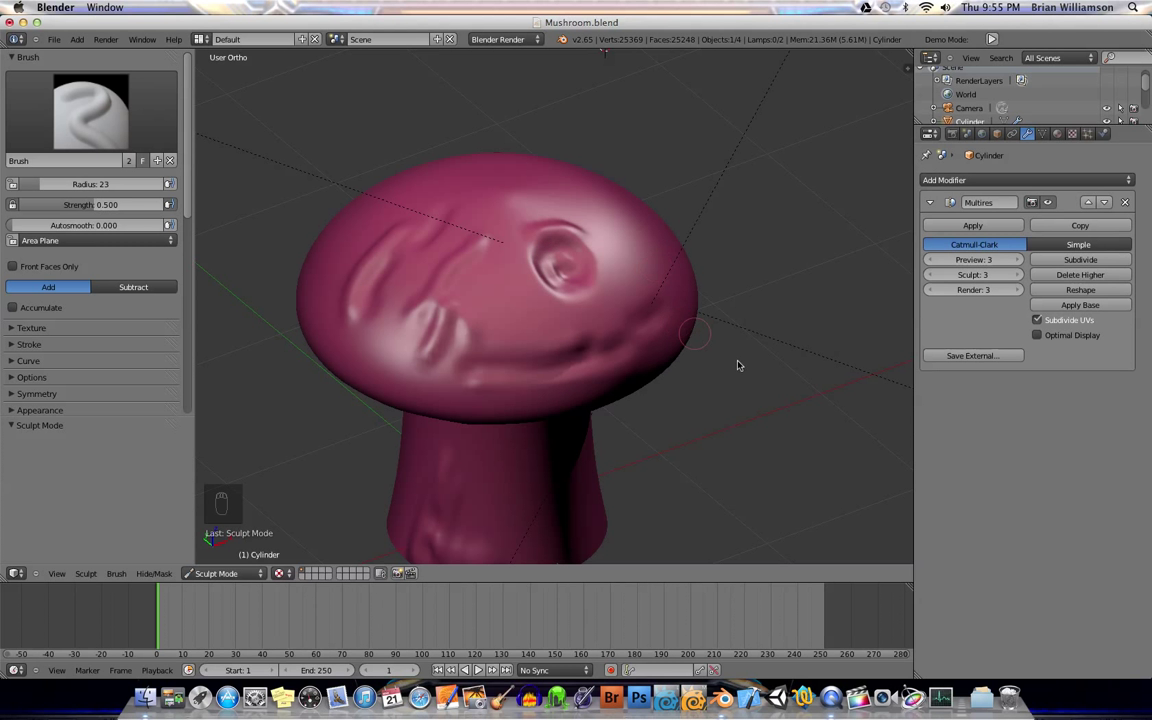
Step: Brush a short stroke over the small dent near the cap top, then view it from above
{"action": "mouse_move", "coordinate": [727, 341]}
{"action": "middle_mouse_down"}
{"action": "mouse_move", "coordinate": [704, 309]}
{"action": "mouse_move", "coordinate": [726, 361]}
{"action": "middle_mouse_up"}
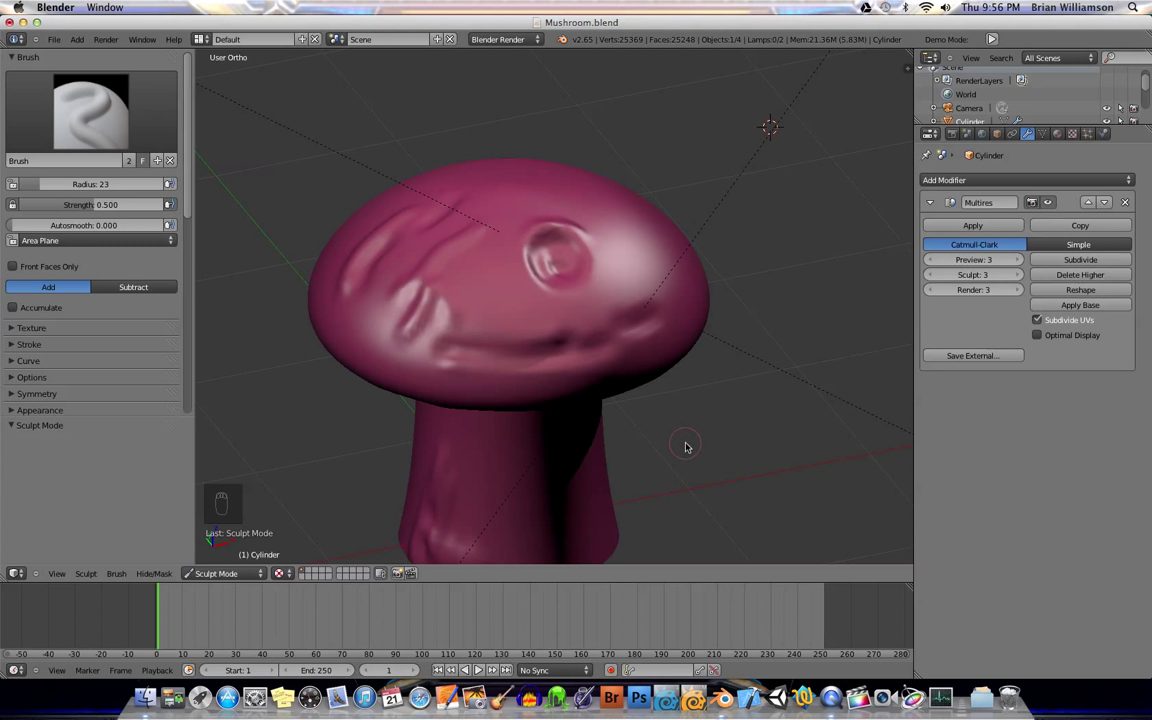
{"action": "middle_click_drag", "start_coordinate": [687, 447], "coordinate": [632, 428]}
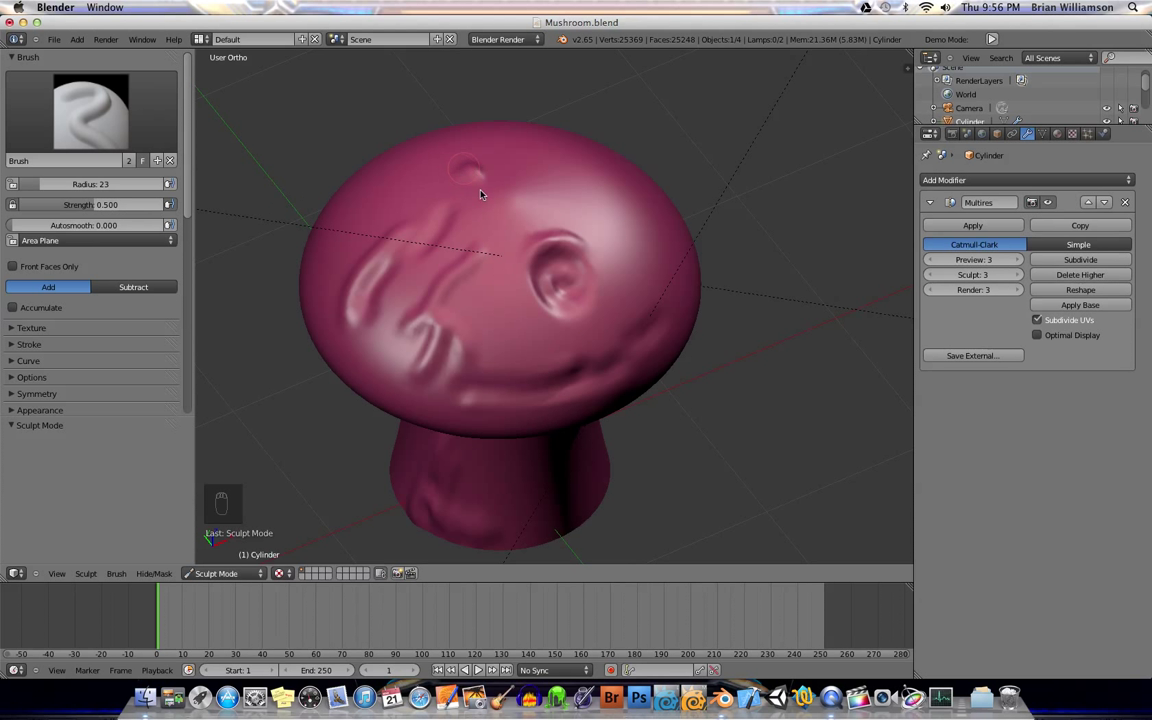
{"action": "left_click_drag", "start_coordinate": [480, 194], "coordinate": [495, 193]}
{"action": "mouse_move", "coordinate": [740, 296]}
{"action": "middle_mouse_down"}
{"action": "mouse_move", "coordinate": [757, 260]}
{"action": "mouse_move", "coordinate": [745, 300]}
{"action": "mouse_move", "coordinate": [711, 294]}
{"action": "middle_mouse_up"}
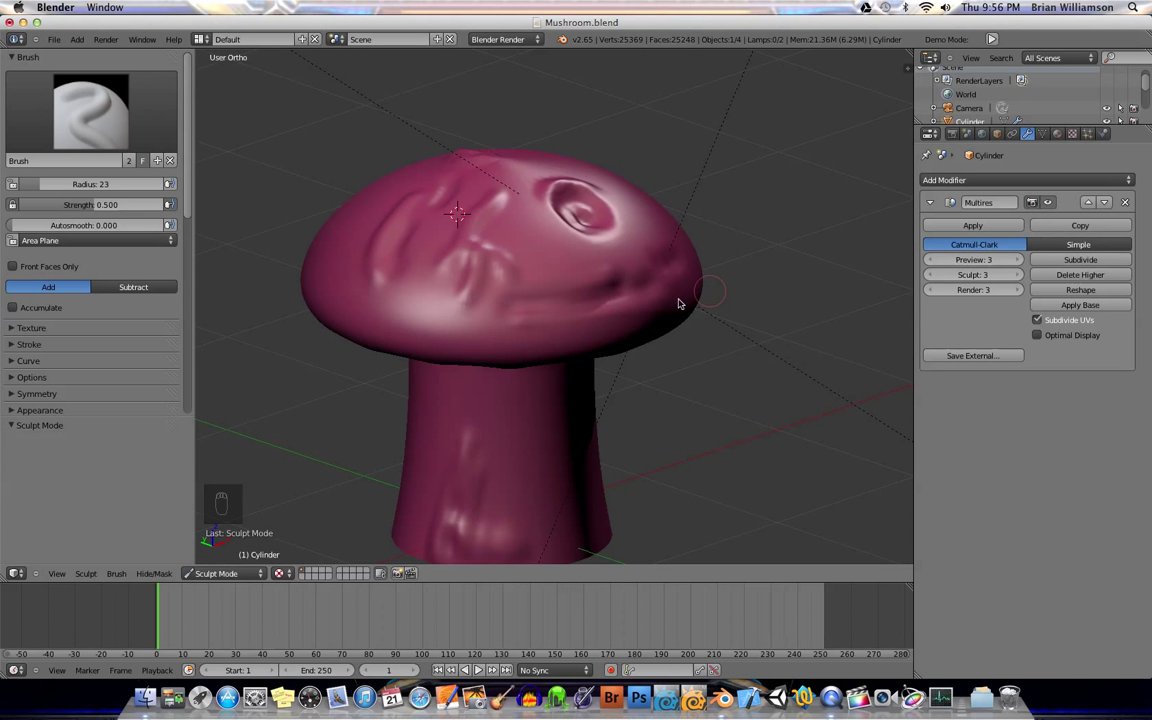
Step: Apply the sculpted shape to the Multires base mesh and hide its viewport detail
{"action": "left_click", "coordinate": [1080, 305]}
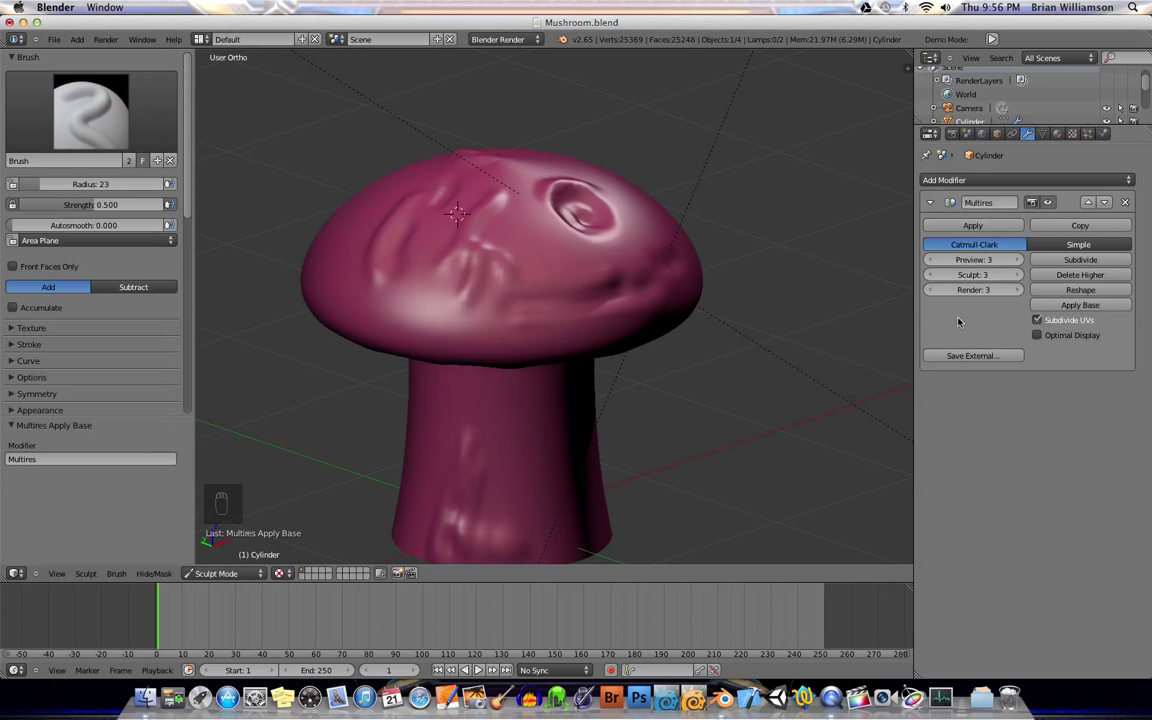
{"action": "left_click", "coordinate": [1048, 203]}
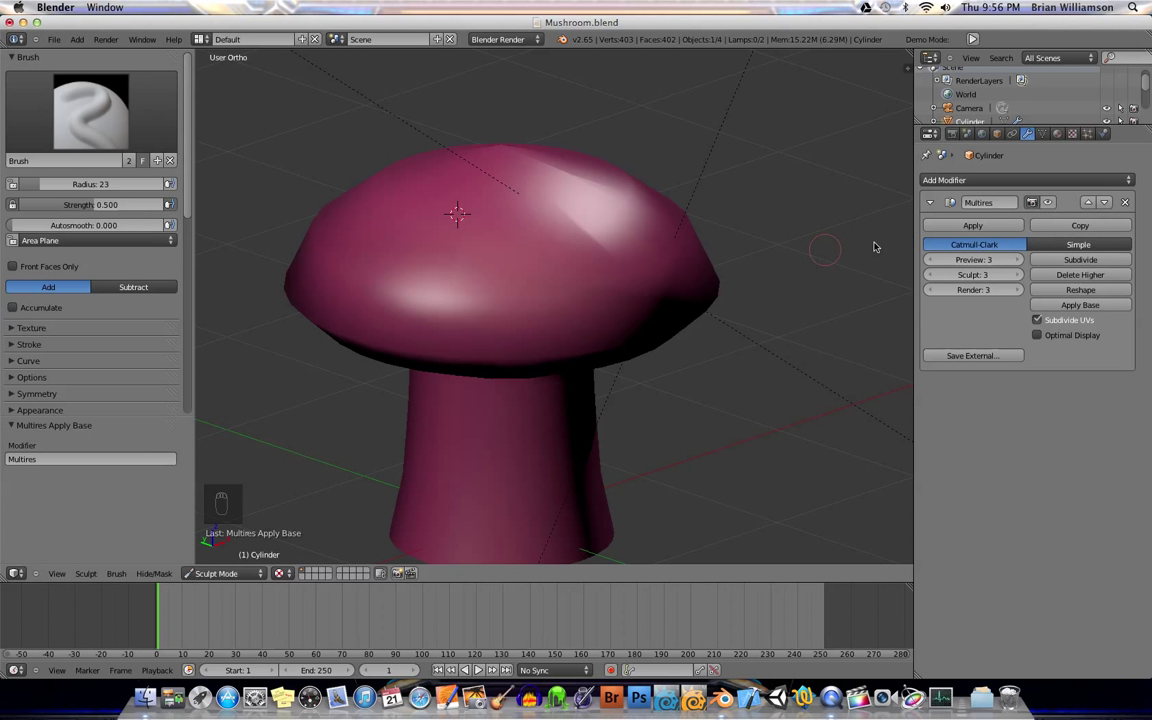
{"action": "middle_click_drag", "start_coordinate": [681, 321], "coordinate": [702, 345]}
Step: Inspect the base mesh in wireframe, then return to solid display with Multires detail shown again
{"action": "key", "text": "z"}
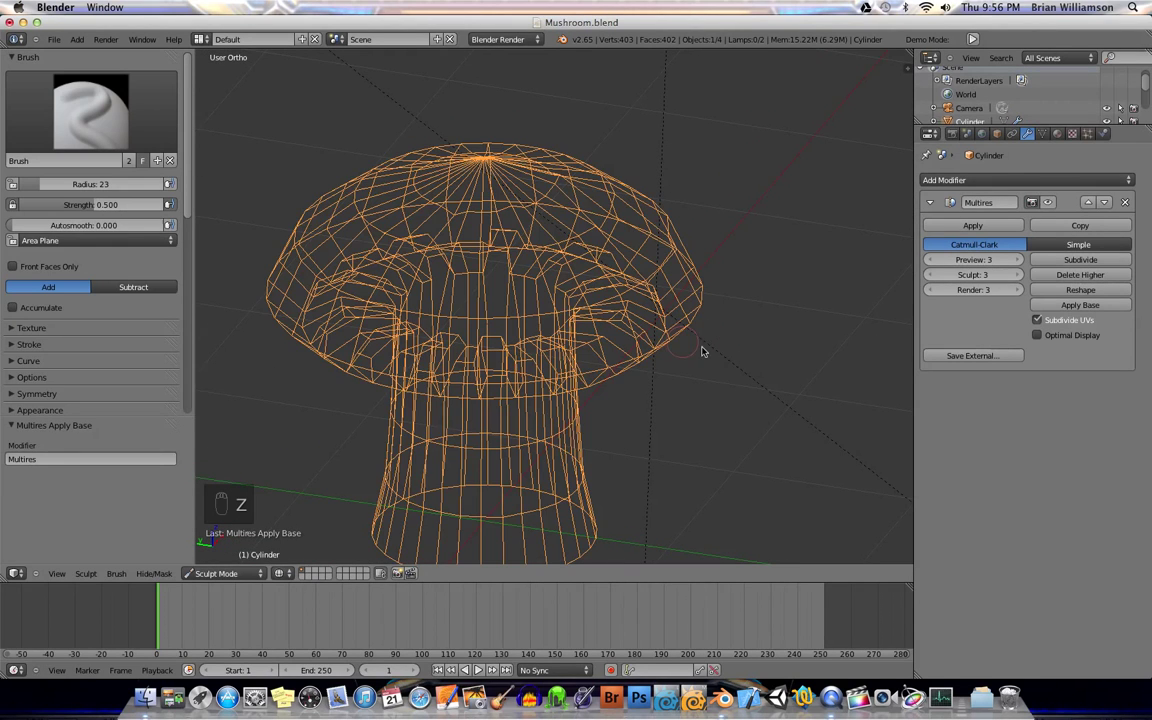
{"action": "middle_click_drag", "start_coordinate": [636, 275], "coordinate": [551, 191]}
{"action": "key", "text": "f"}
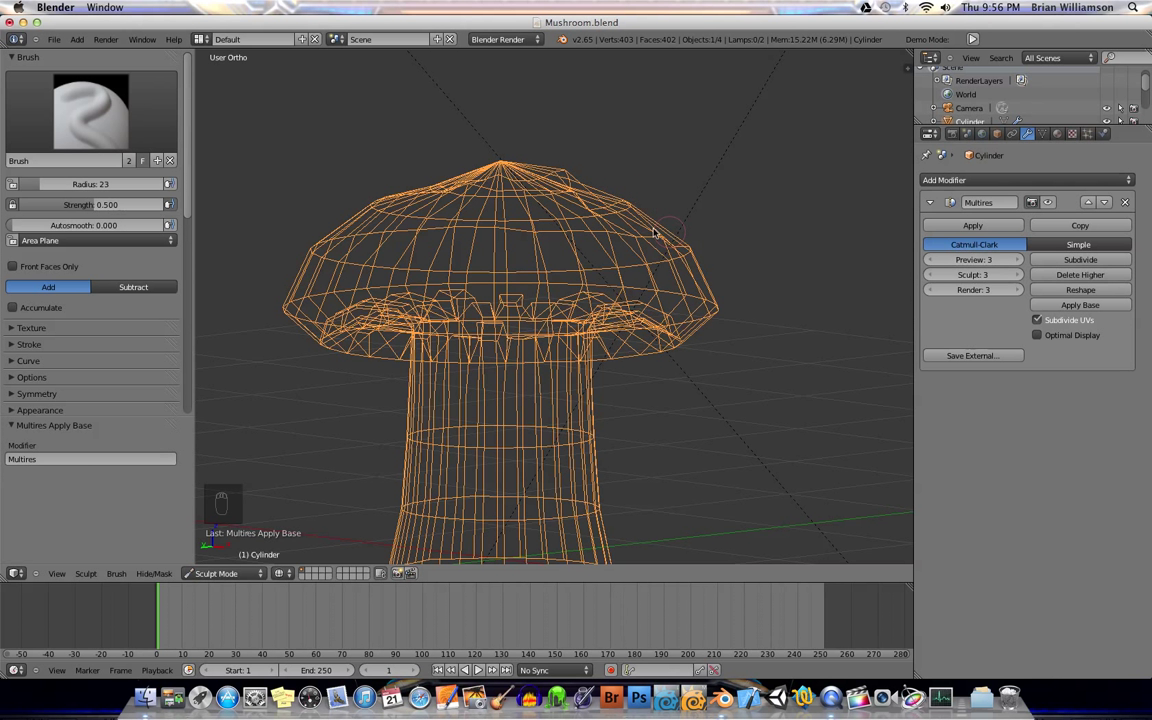
{"action": "key", "text": "z"}
{"action": "middle_click_drag", "start_coordinate": [753, 342], "coordinate": [830, 348]}
{"action": "left_click", "coordinate": [1047, 202]}
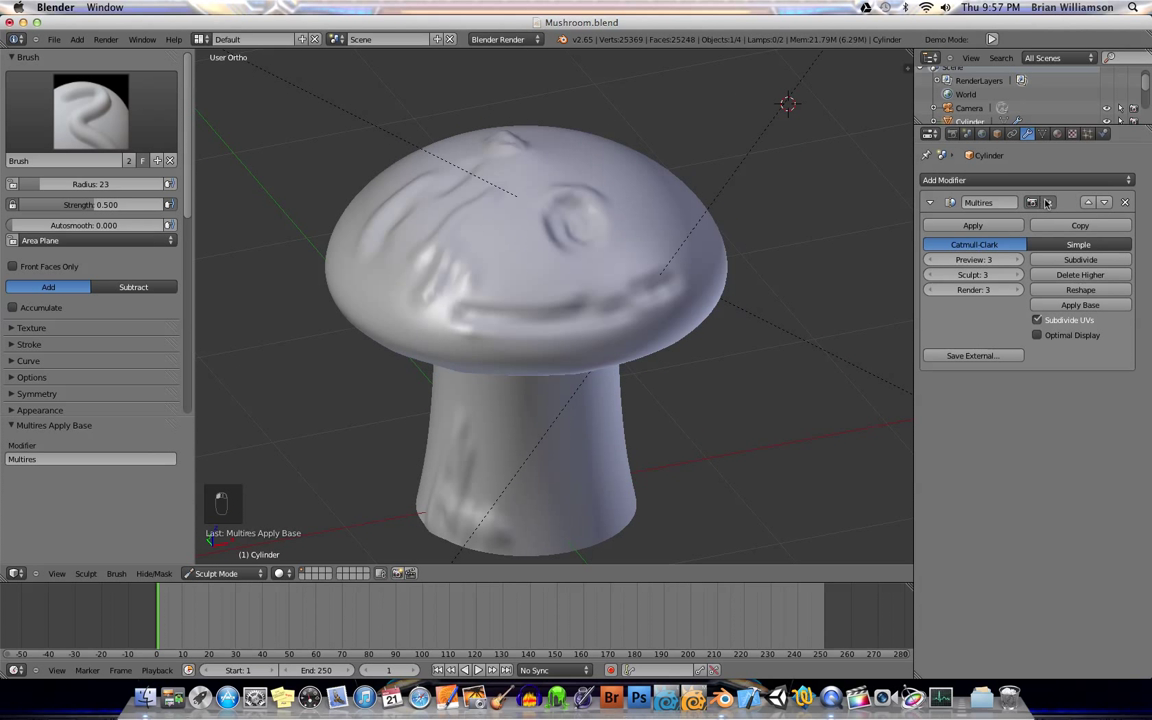
{"action": "middle_click_drag", "start_coordinate": [612, 262], "coordinate": [607, 265]}
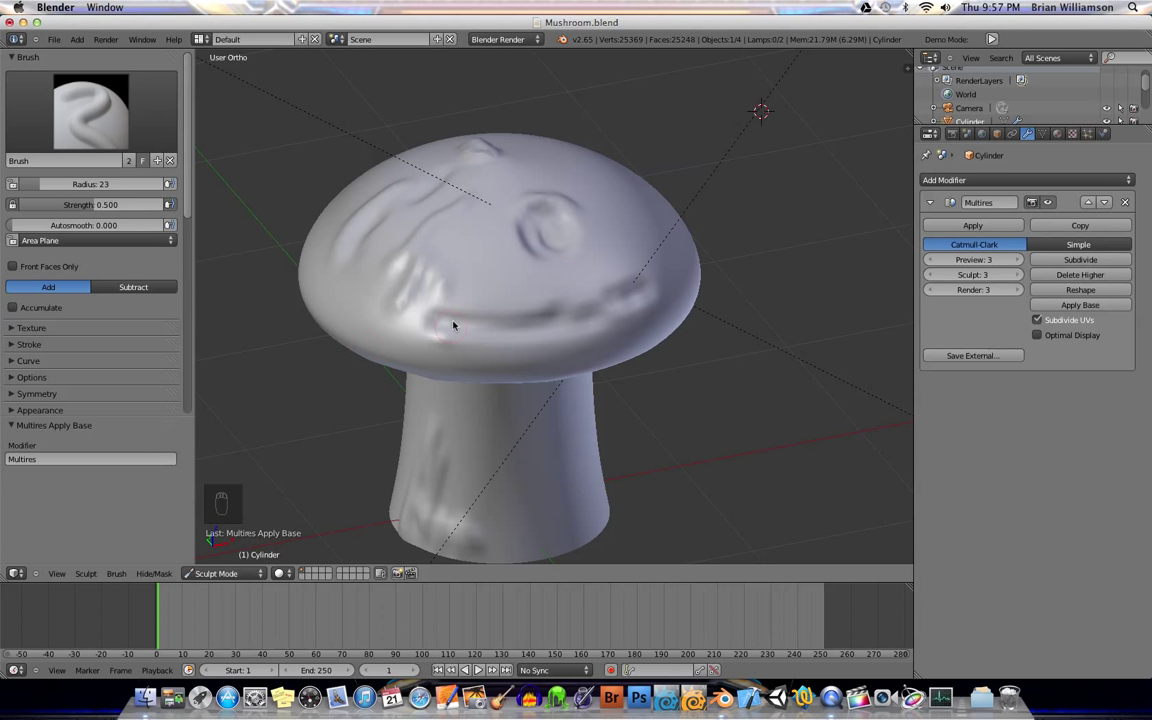
Step: Set the Viewport Shading to Texture
{"action": "left_click", "coordinate": [283, 574]}
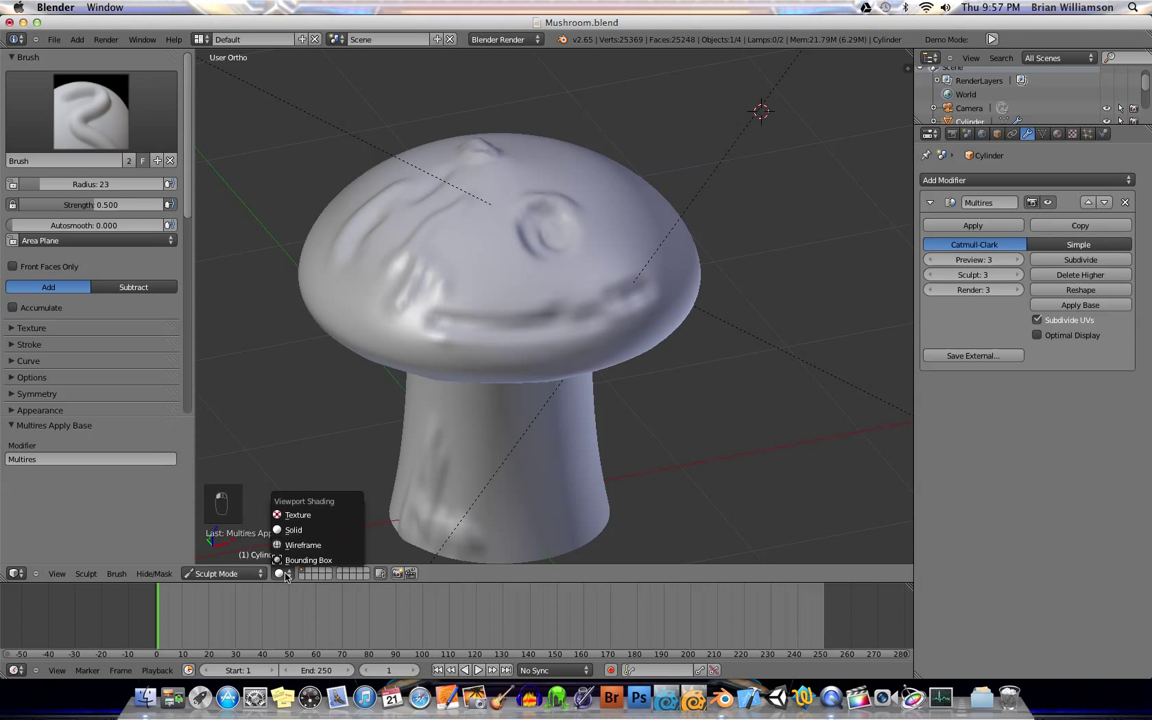
{"action": "left_click", "coordinate": [292, 515]}
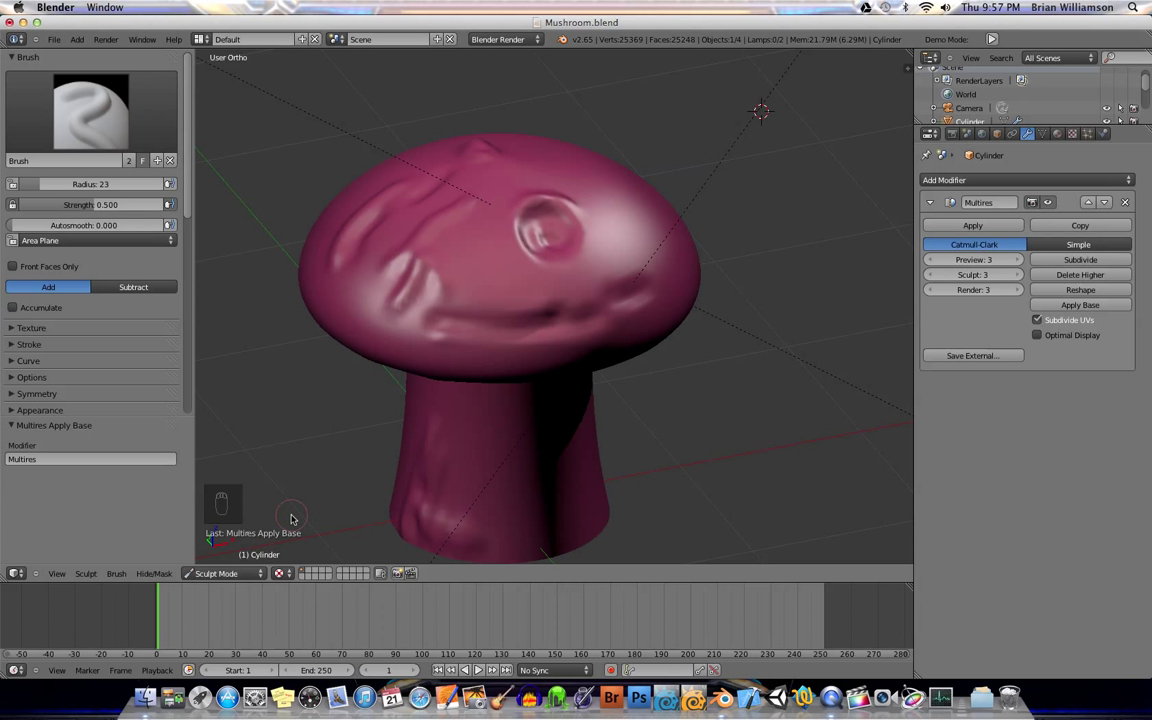
{"action": "middle_click_drag", "start_coordinate": [674, 440], "coordinate": [694, 450]}
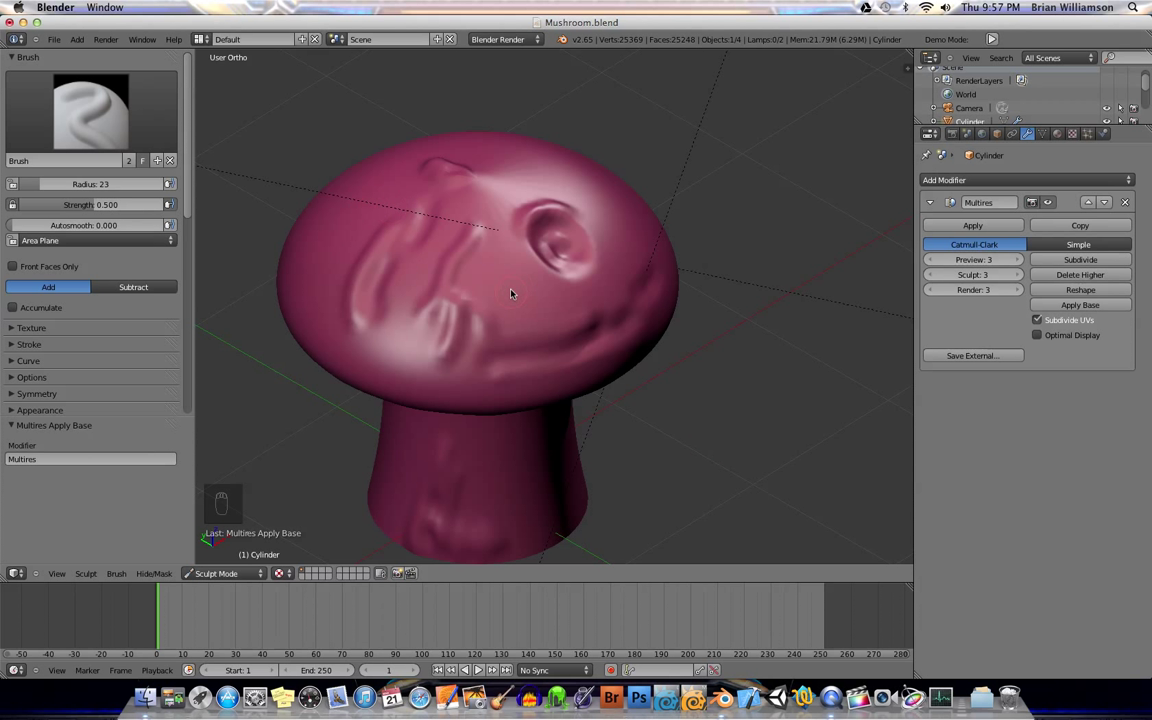
Step: Expand the brush Texture panel and browse the sculpt brush list, keeping the standard Brush
{"action": "left_click", "coordinate": [40, 331]}
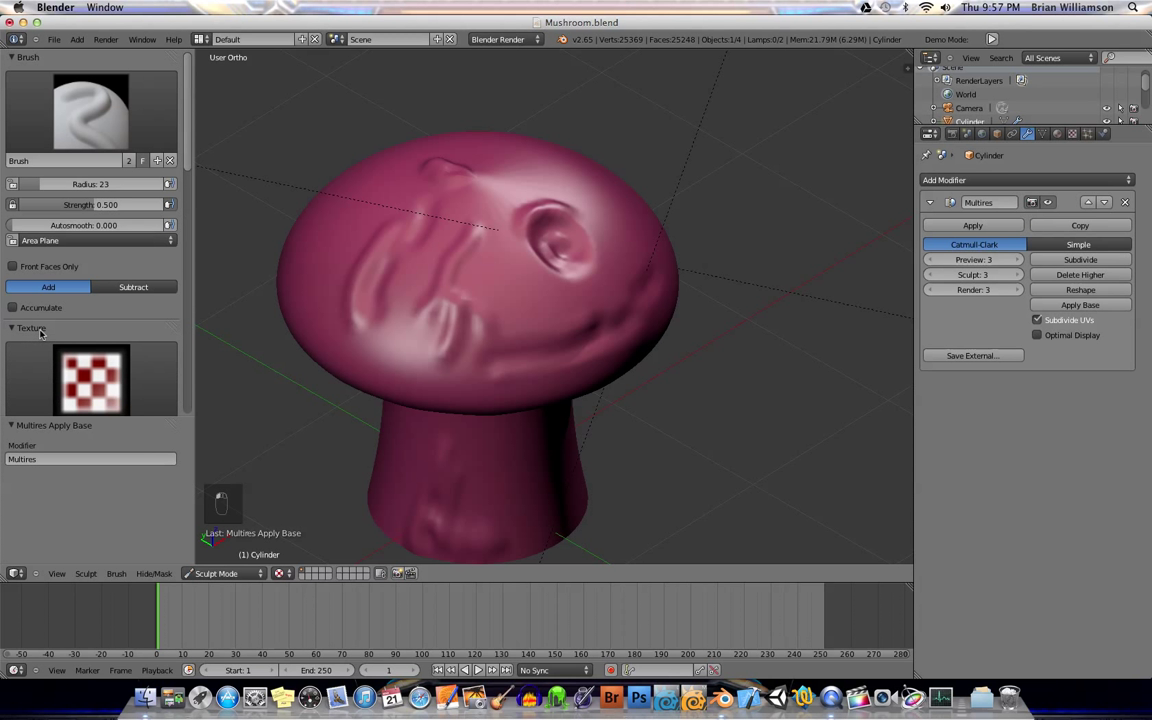
{"action": "left_click", "coordinate": [91, 116]}
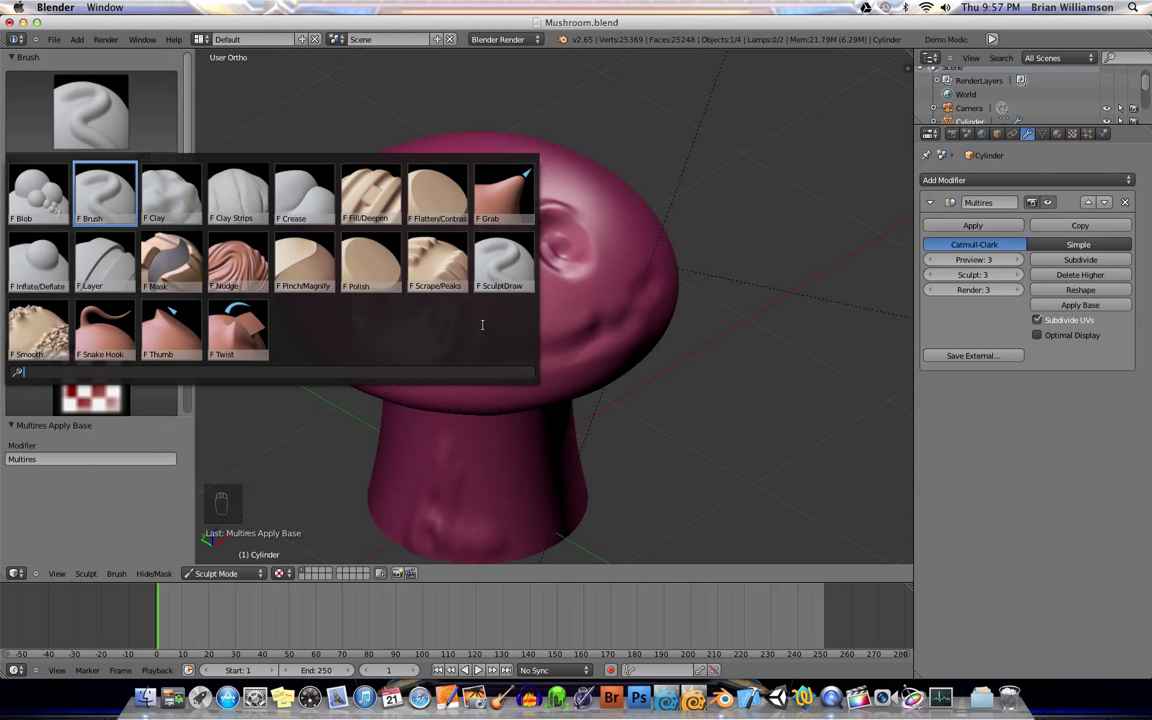
{"action": "key", "text": "Right"}
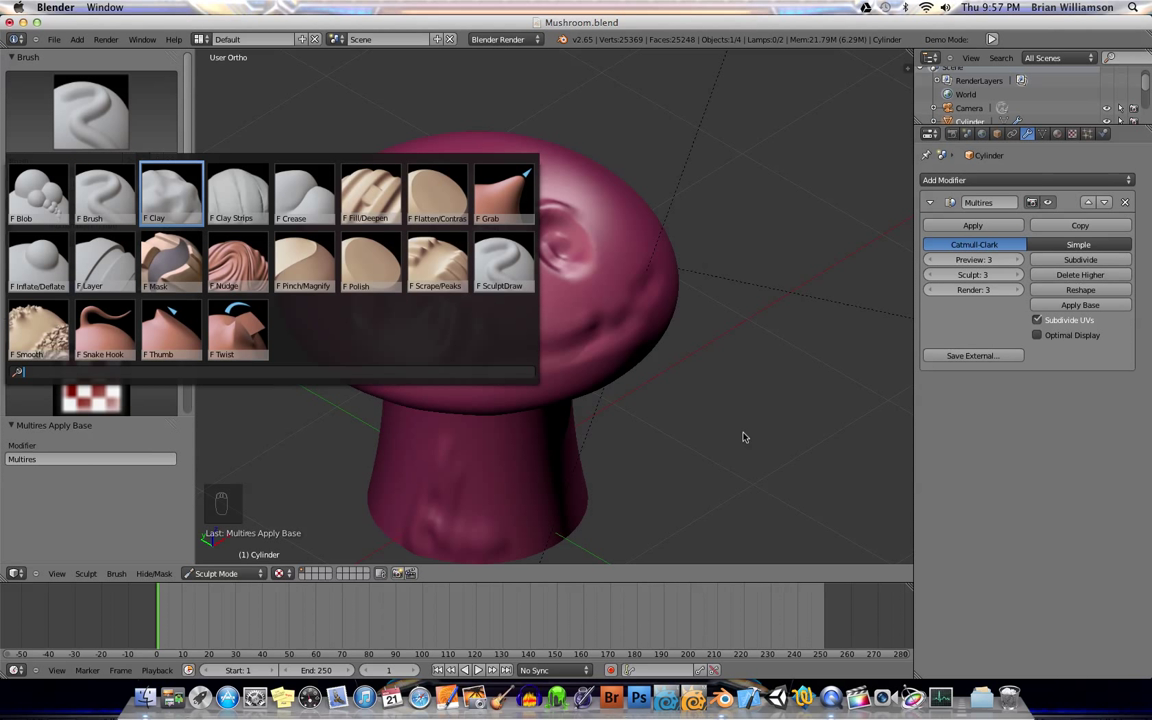
{"action": "key", "text": "Escape"}
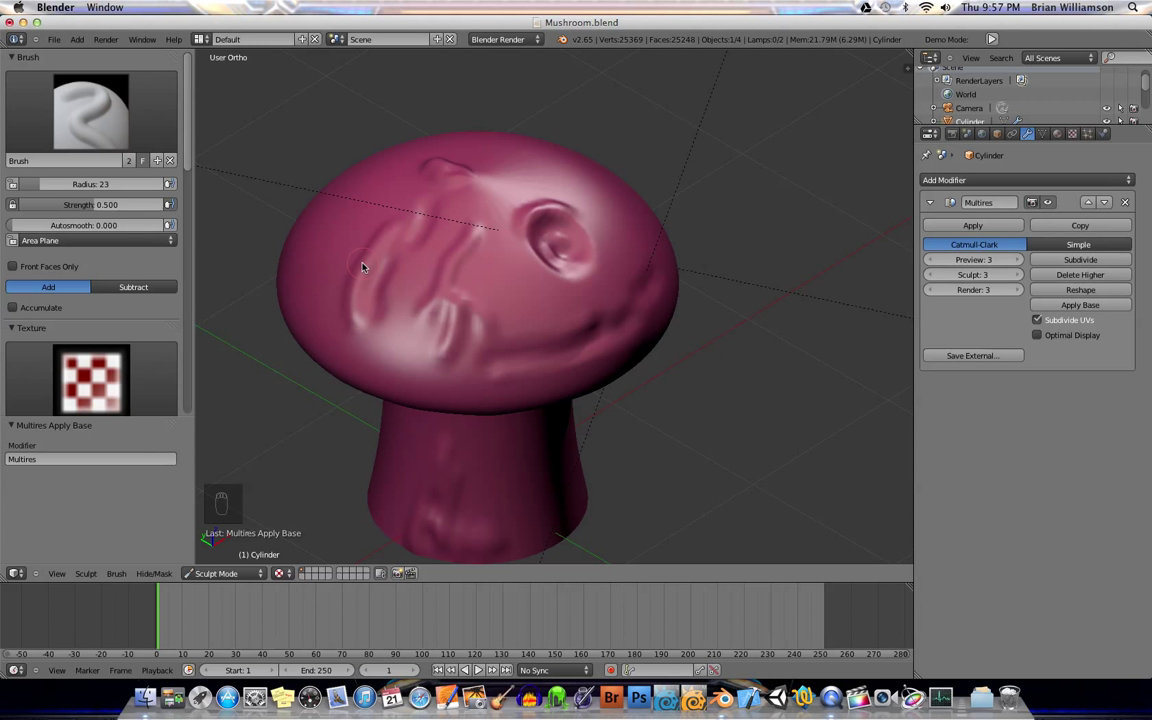
{"action": "mouse_move", "coordinate": [527, 365]}
{"action": "middle_mouse_down"}
{"action": "mouse_move", "coordinate": [496, 325]}
{"action": "mouse_move", "coordinate": [511, 358]}
{"action": "middle_mouse_up"}
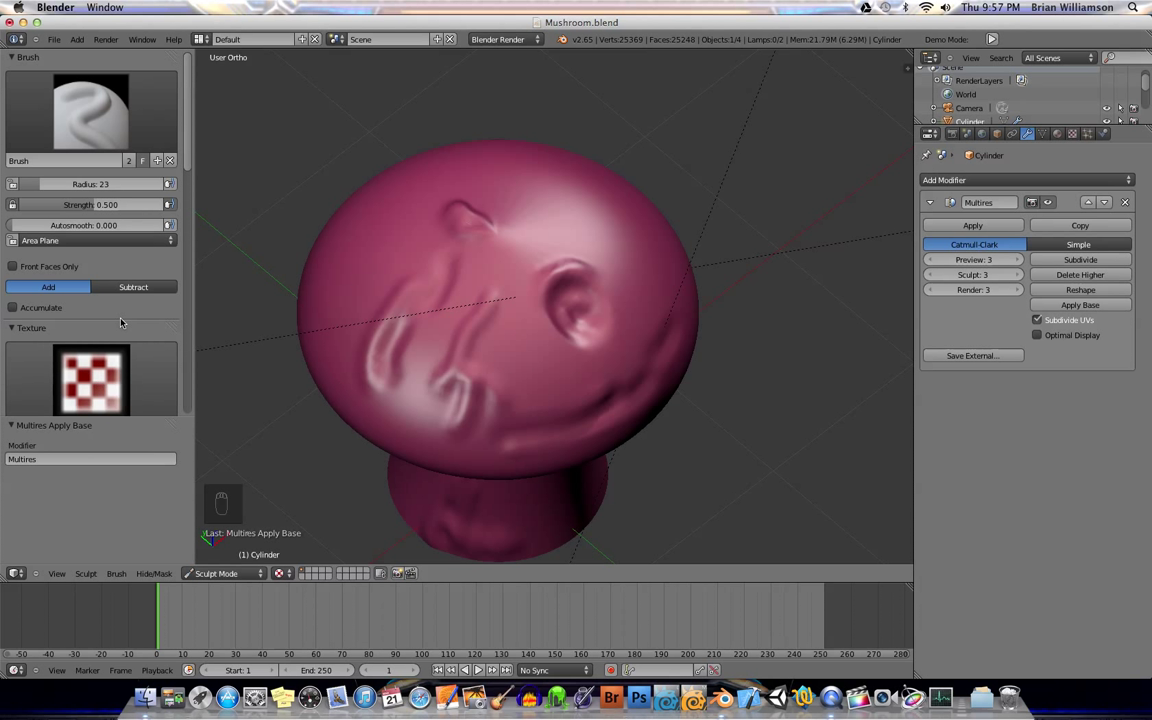
Step: Reopen the brush texture settings and texture list, then view the texture properties
{"action": "left_click", "coordinate": [13, 330]}
{"action": "left_click", "coordinate": [14, 331]}
{"action": "left_click", "coordinate": [94, 383]}
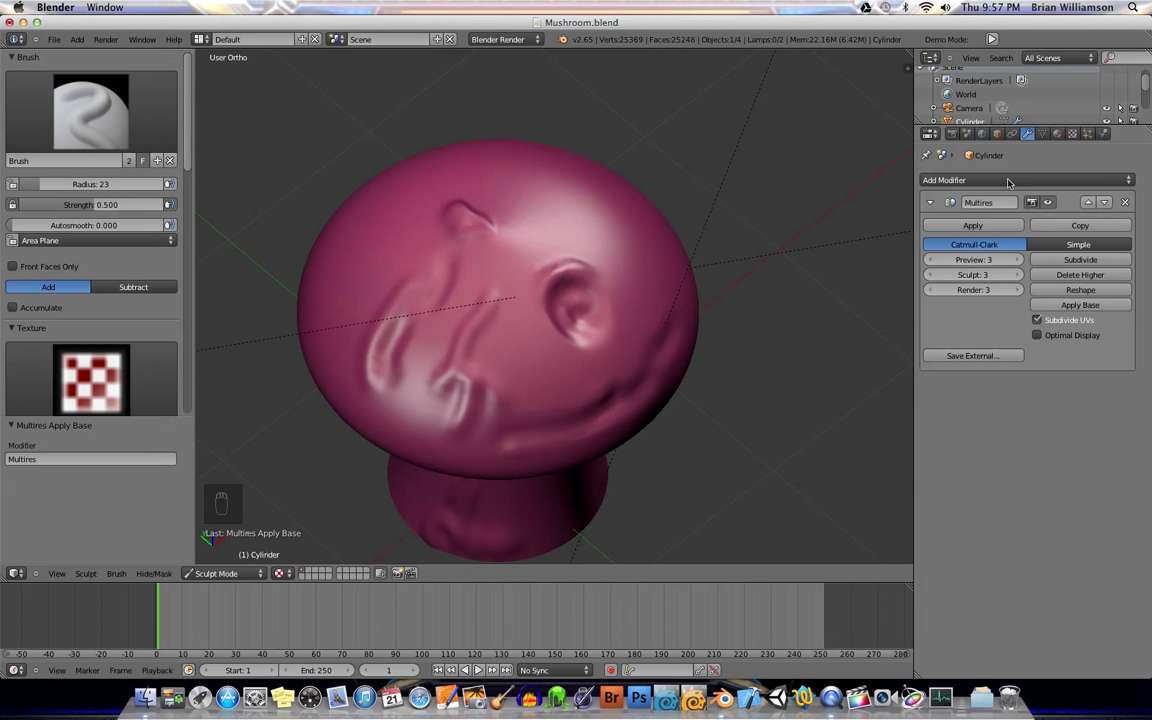
{"action": "left_click", "coordinate": [1072, 134]}
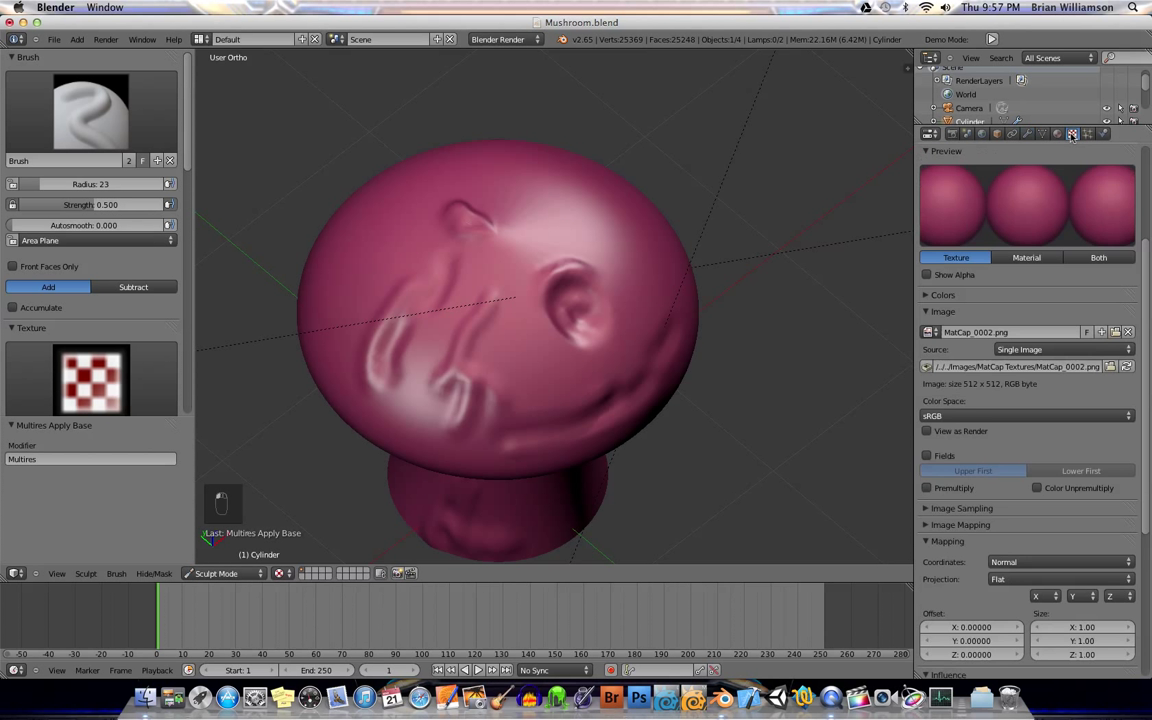
{"action": "scroll", "coordinate": [1060, 170], "scroll_direction": "up", "scroll_amount": 3}
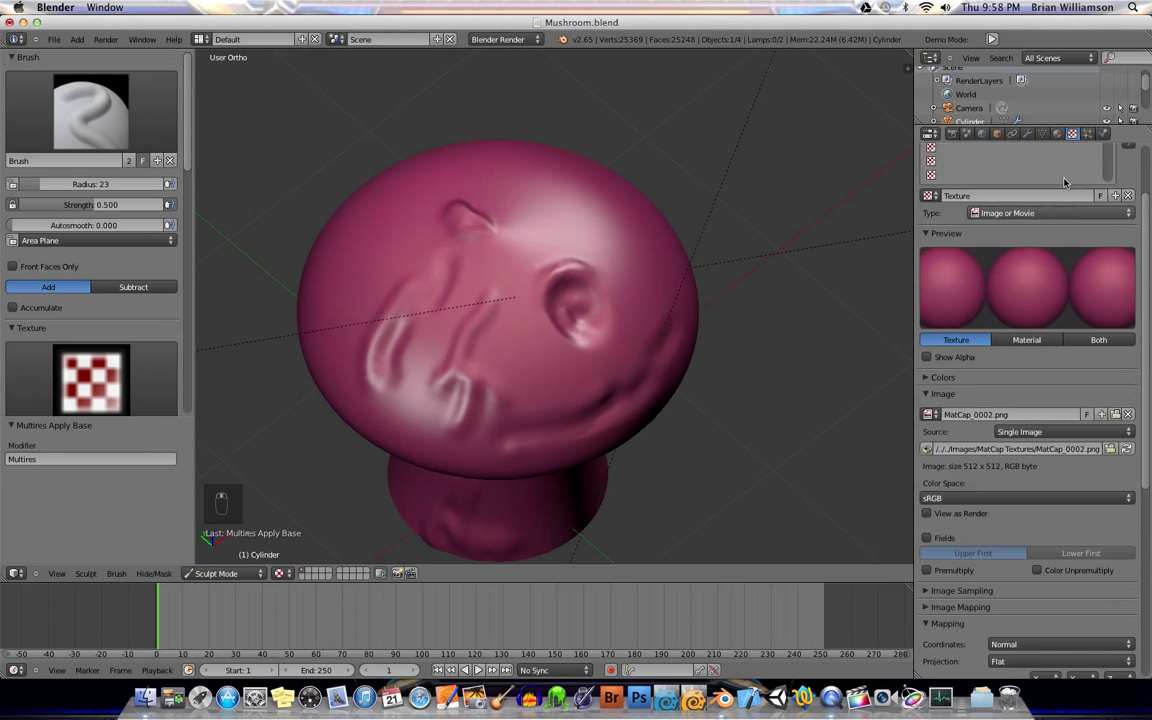
{"action": "scroll", "coordinate": [1065, 182], "scroll_direction": "up", "scroll_amount": 2}
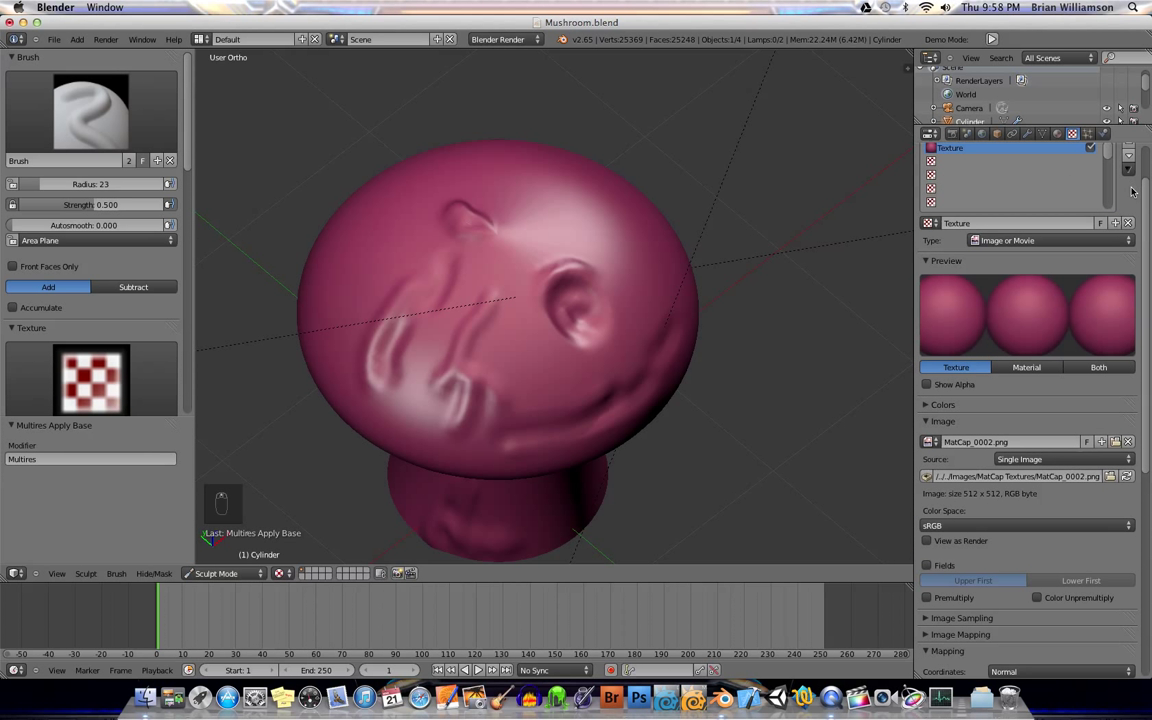
{"action": "scroll", "coordinate": [1136, 190], "scroll_direction": "up", "scroll_amount": 2}
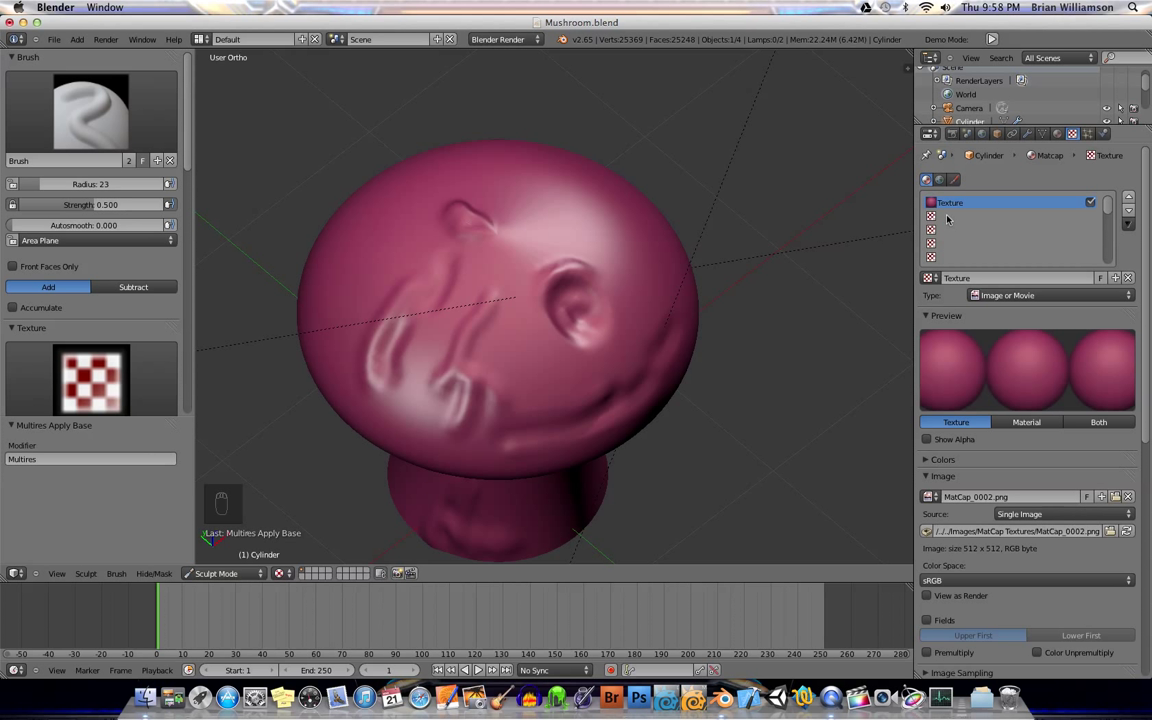
Step: Add a second material slot with a new Material and give it a new Clouds texture, Texture.001
{"action": "left_click", "coordinate": [1057, 134]}
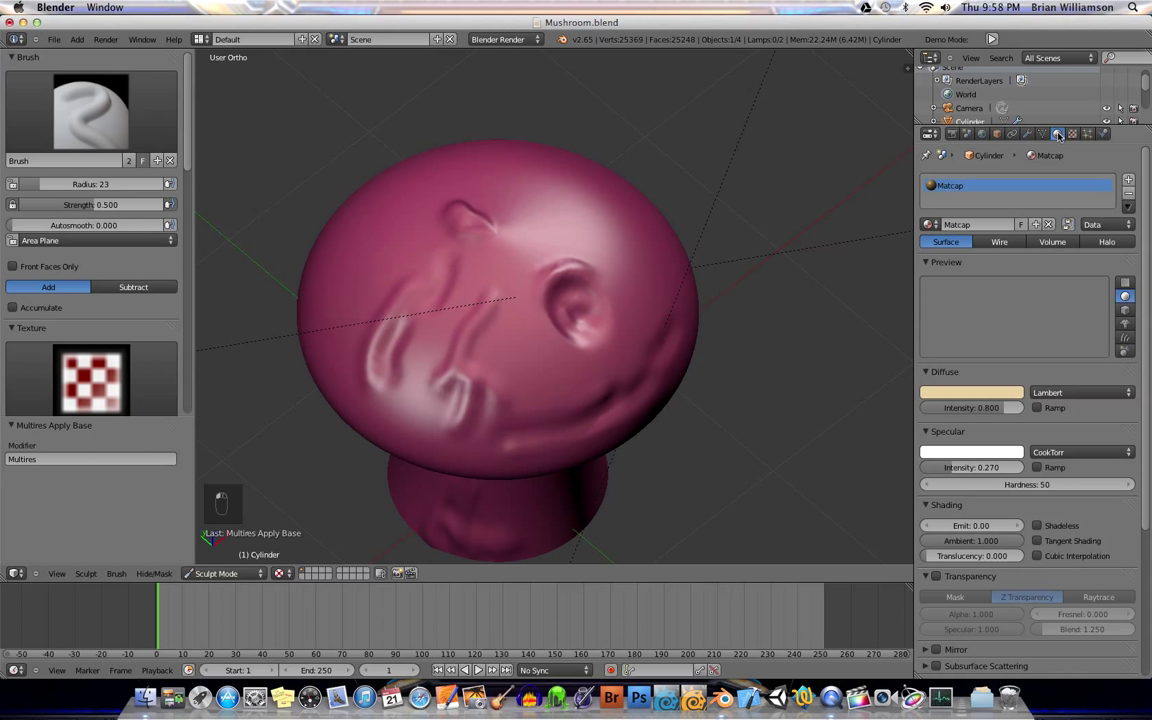
{"action": "left_click", "coordinate": [1128, 180]}
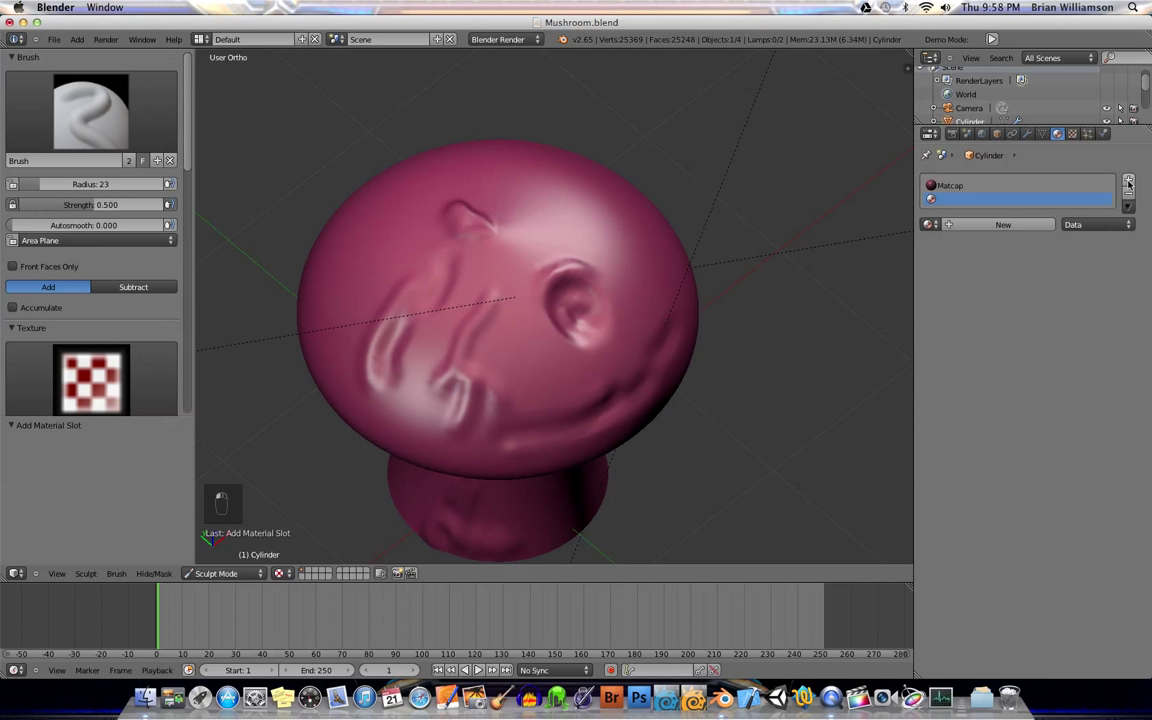
{"action": "left_click", "coordinate": [968, 226]}
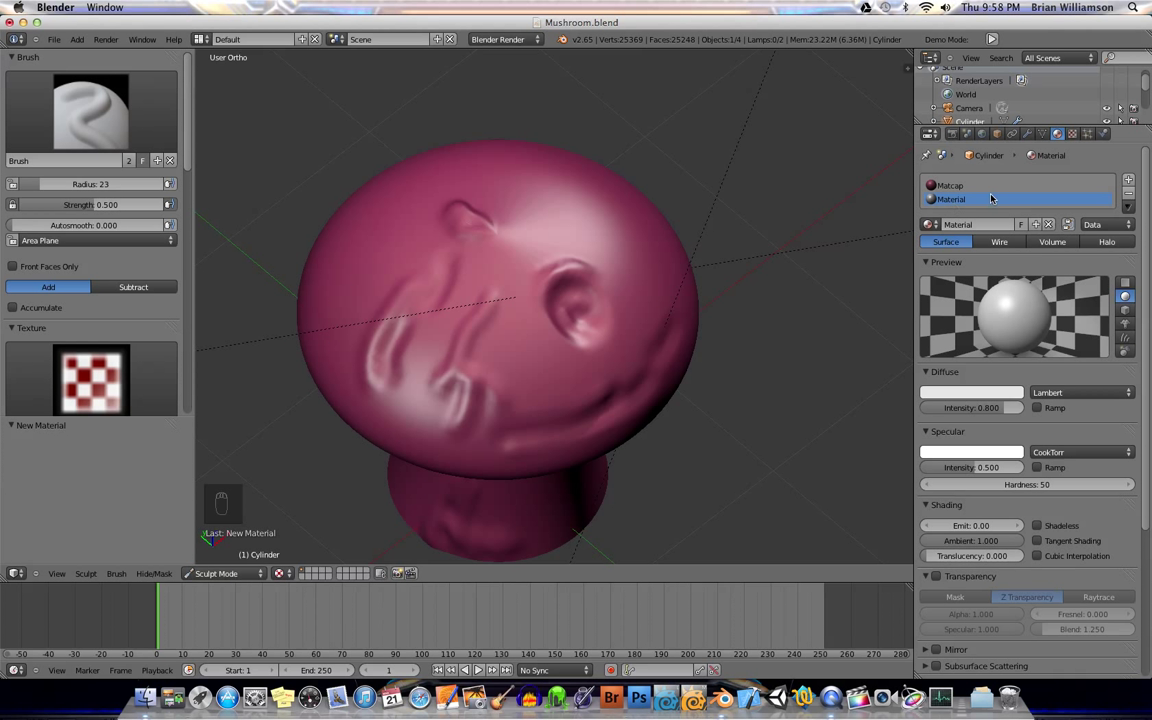
{"action": "left_click", "coordinate": [1072, 134]}
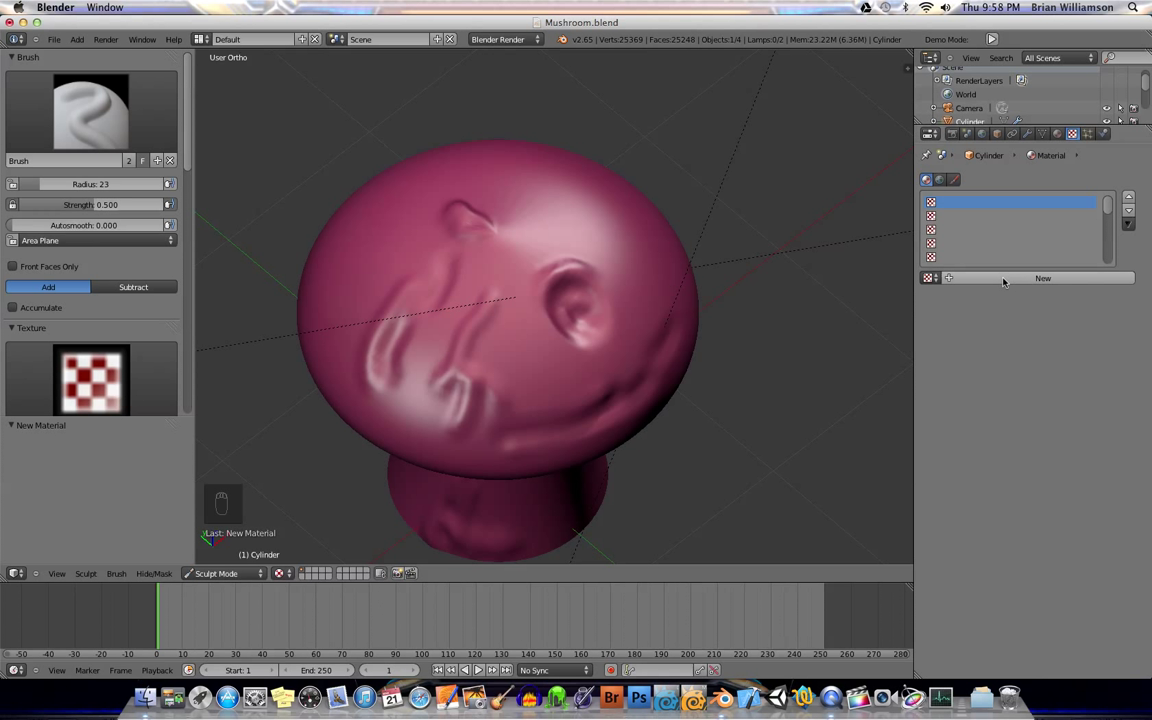
{"action": "left_click", "coordinate": [1004, 280]}
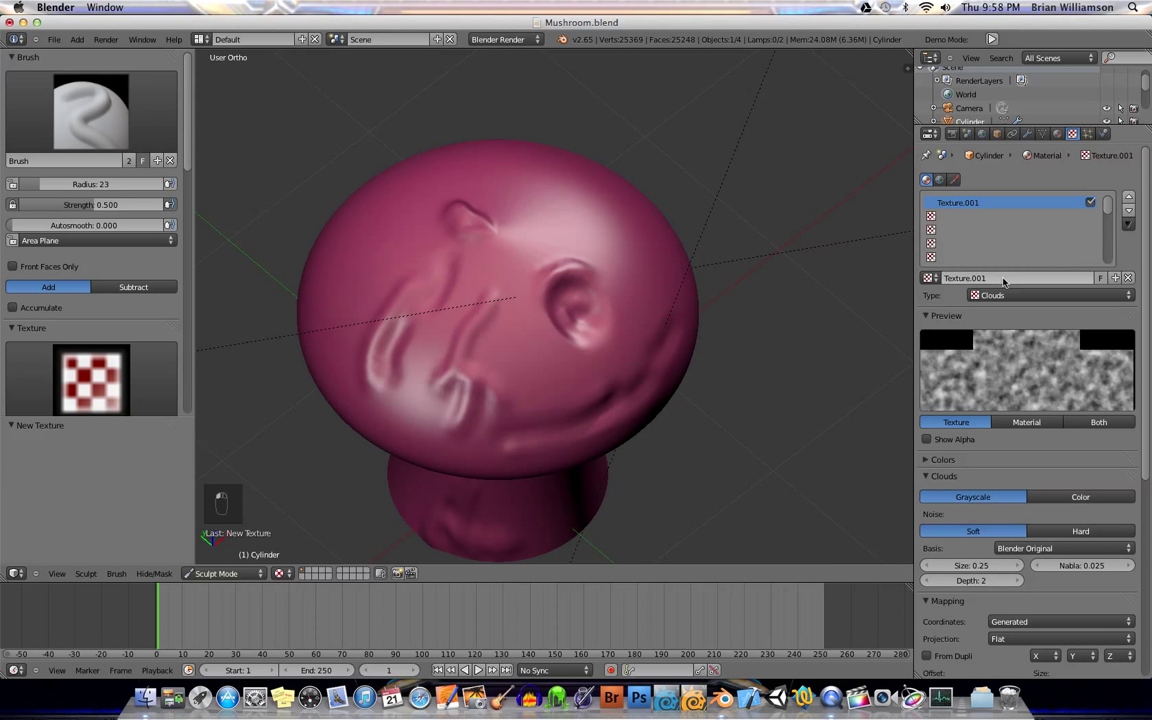
Step: Create a new Image or Movie brush texture, Texture.002, and browse for an image to load
{"action": "left_click", "coordinate": [954, 180]}
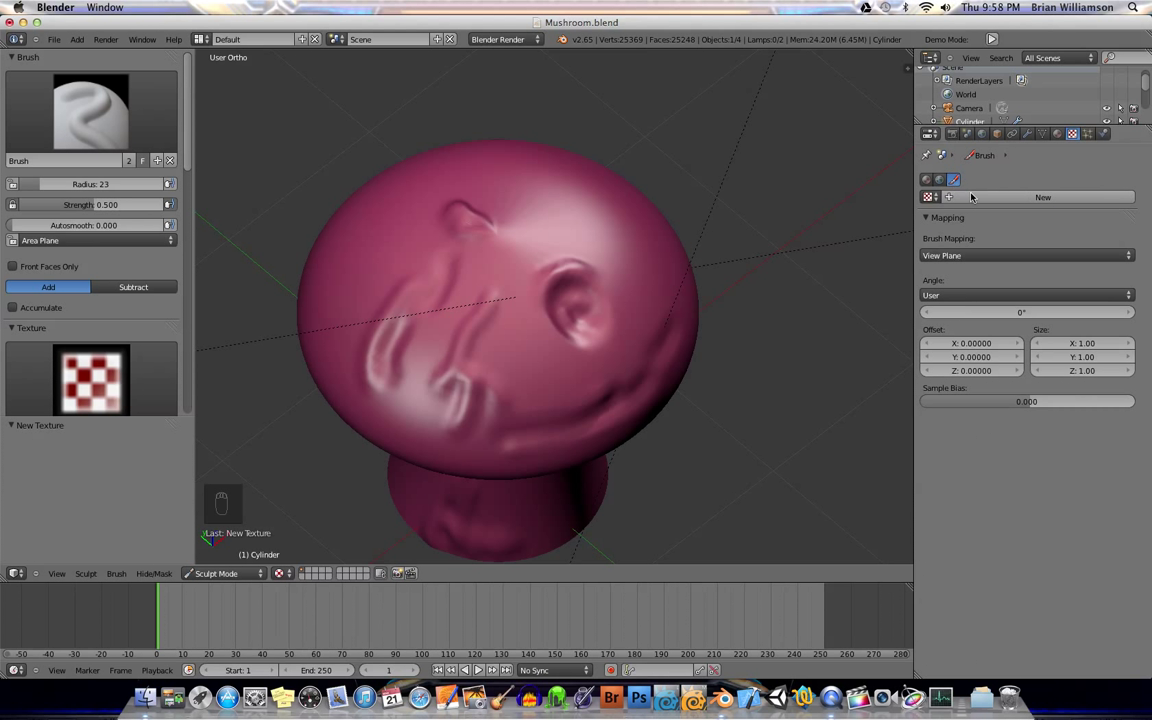
{"action": "left_click", "coordinate": [1026, 198]}
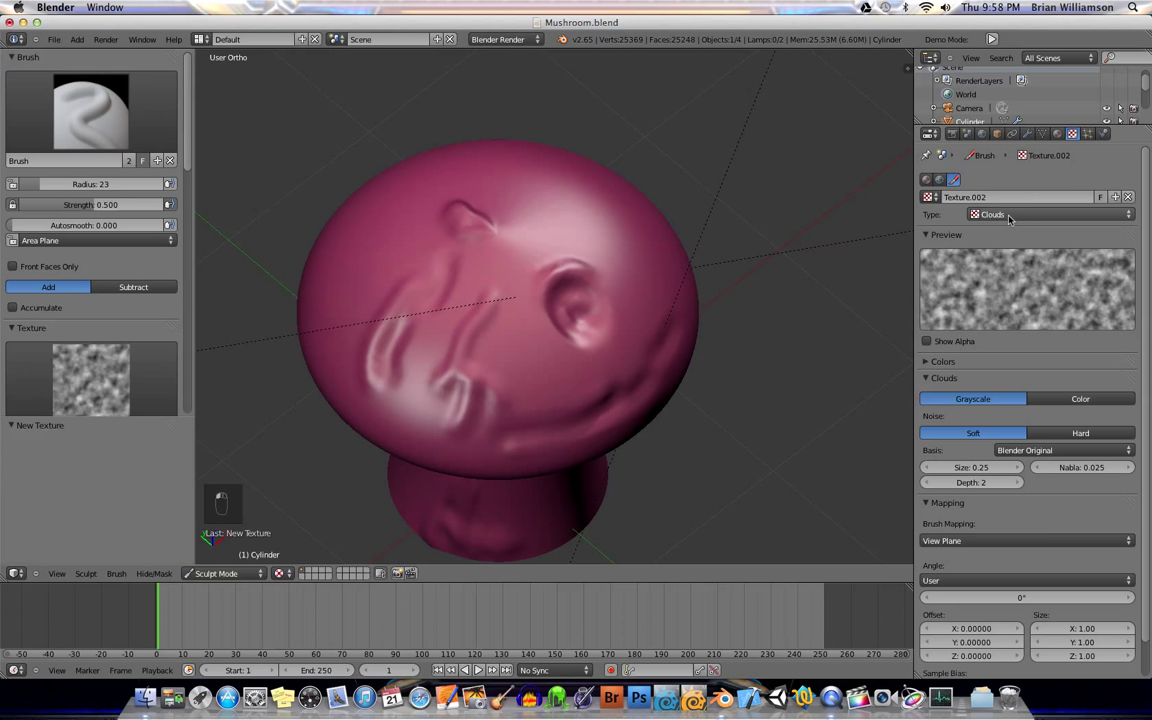
{"action": "left_click", "coordinate": [1010, 215]}
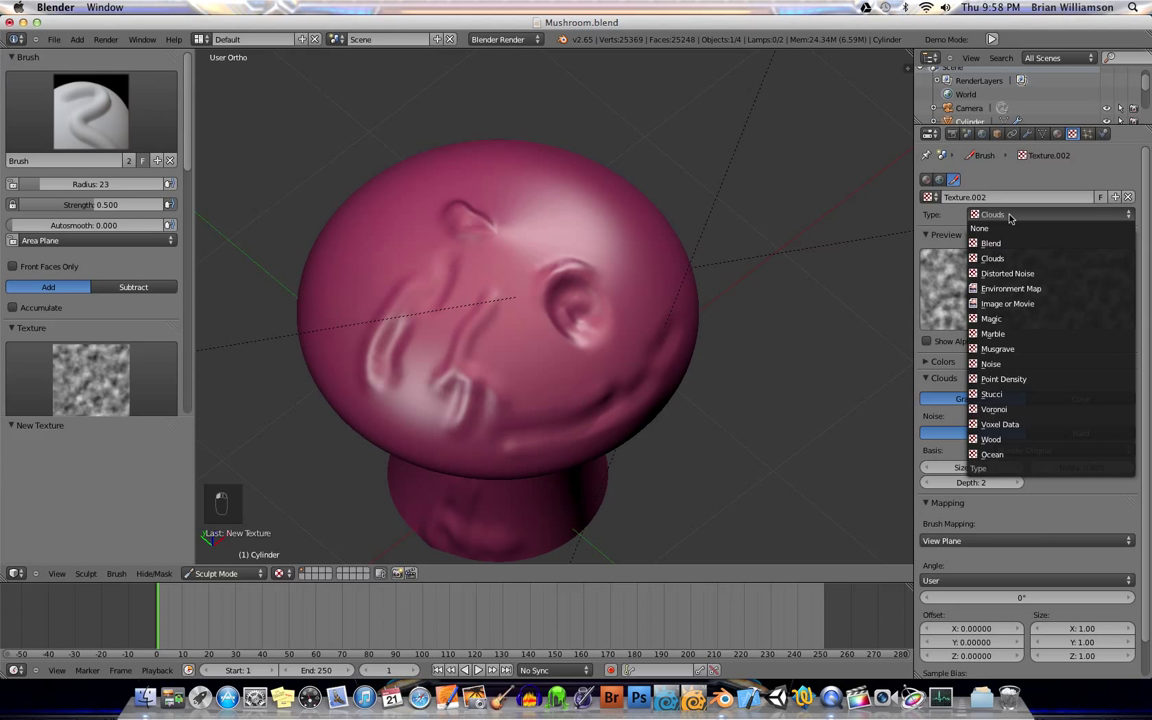
{"action": "left_click", "coordinate": [1013, 304]}
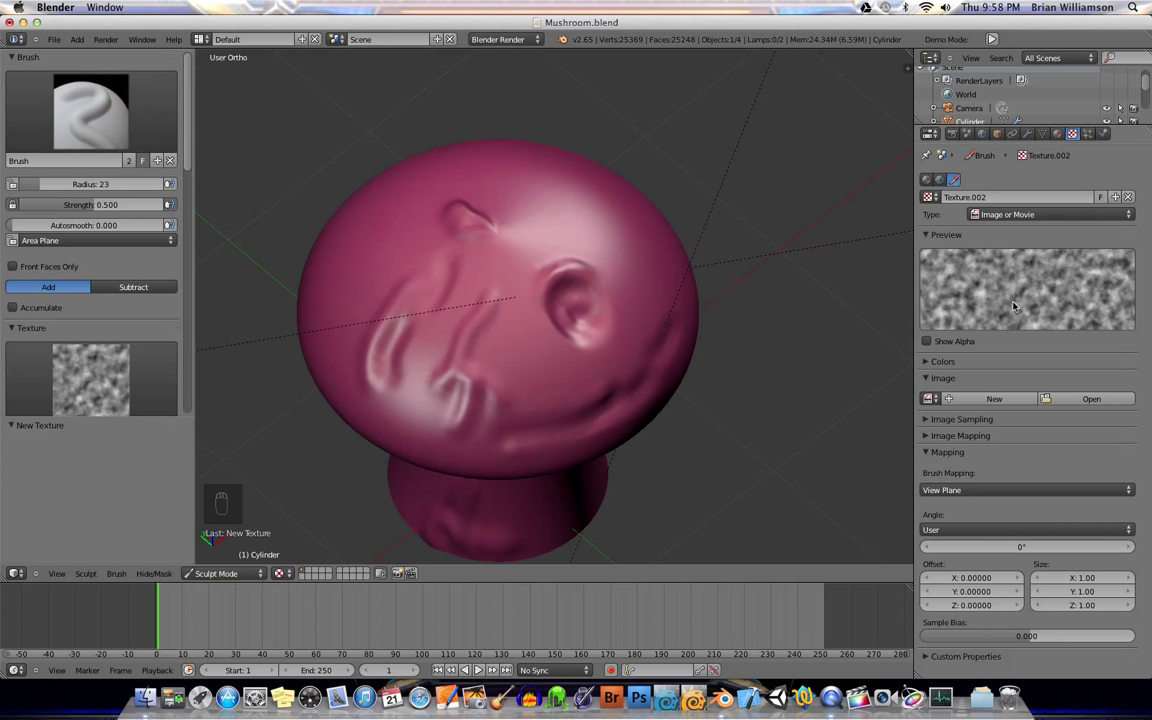
{"action": "left_click", "coordinate": [1081, 403]}
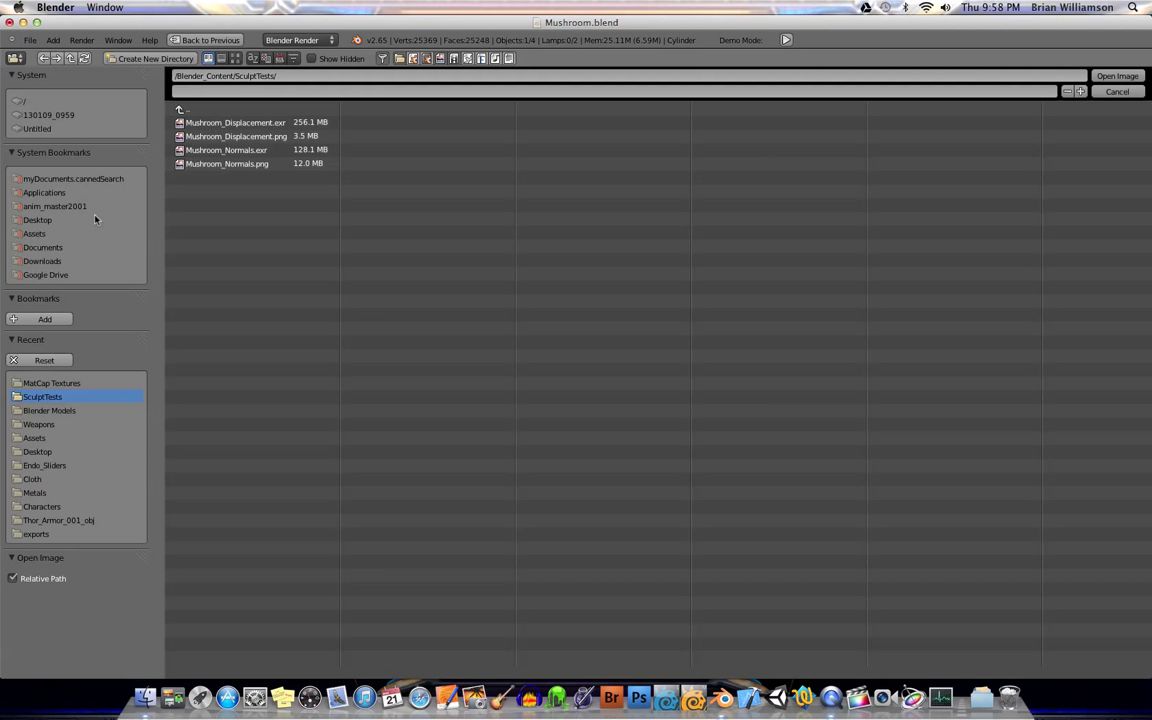
Step: Load dolphin_skin.bmp from /images/Bumpmaps/ as the brush texture image, using thumbnail view
{"action": "left_click", "coordinate": [183, 110]}
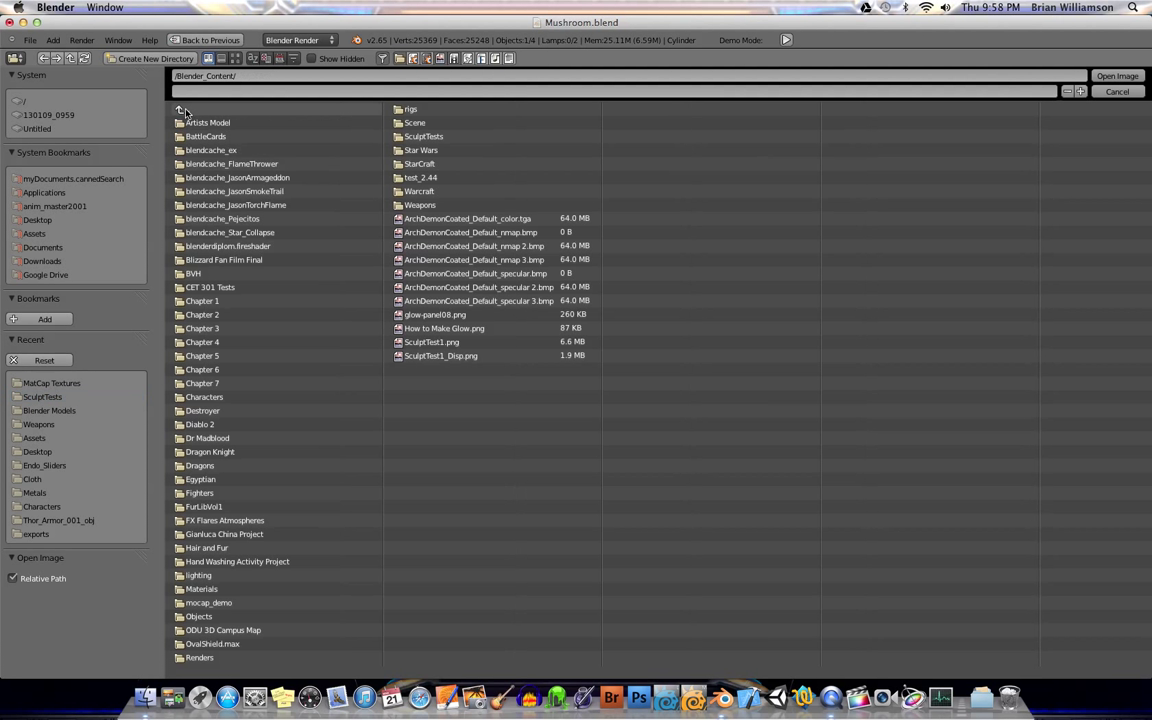
{"action": "left_click", "coordinate": [183, 110]}
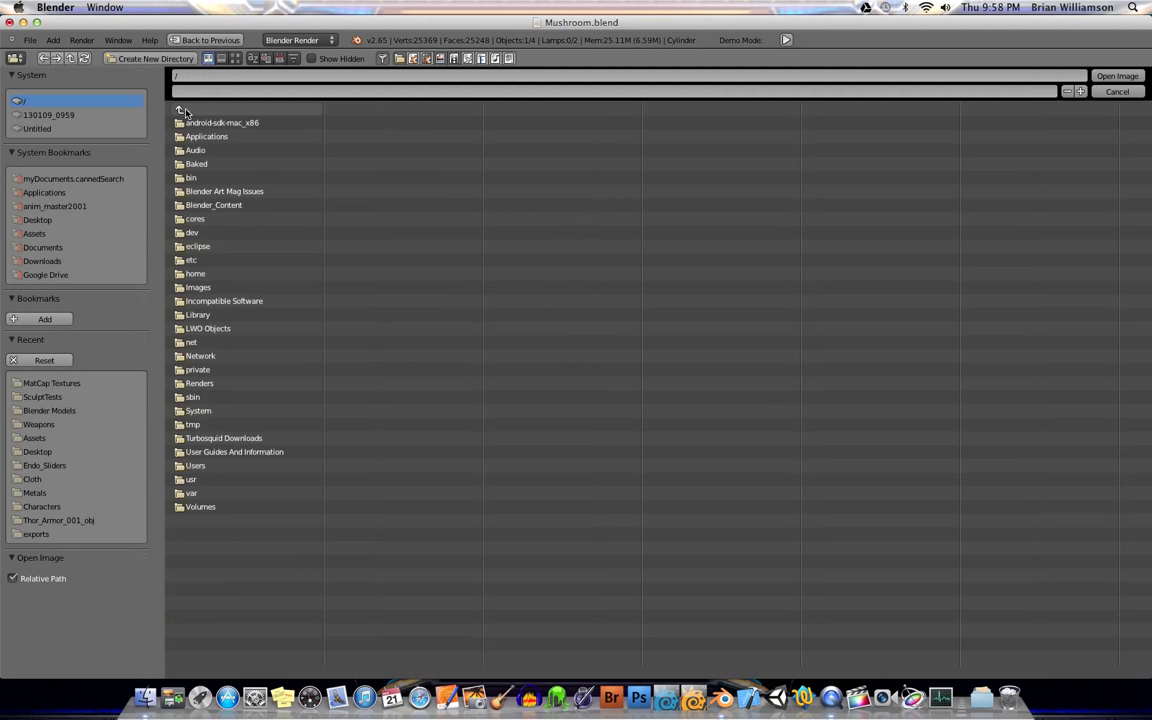
{"action": "left_click", "coordinate": [183, 276]}
{"action": "left_click", "coordinate": [186, 289]}
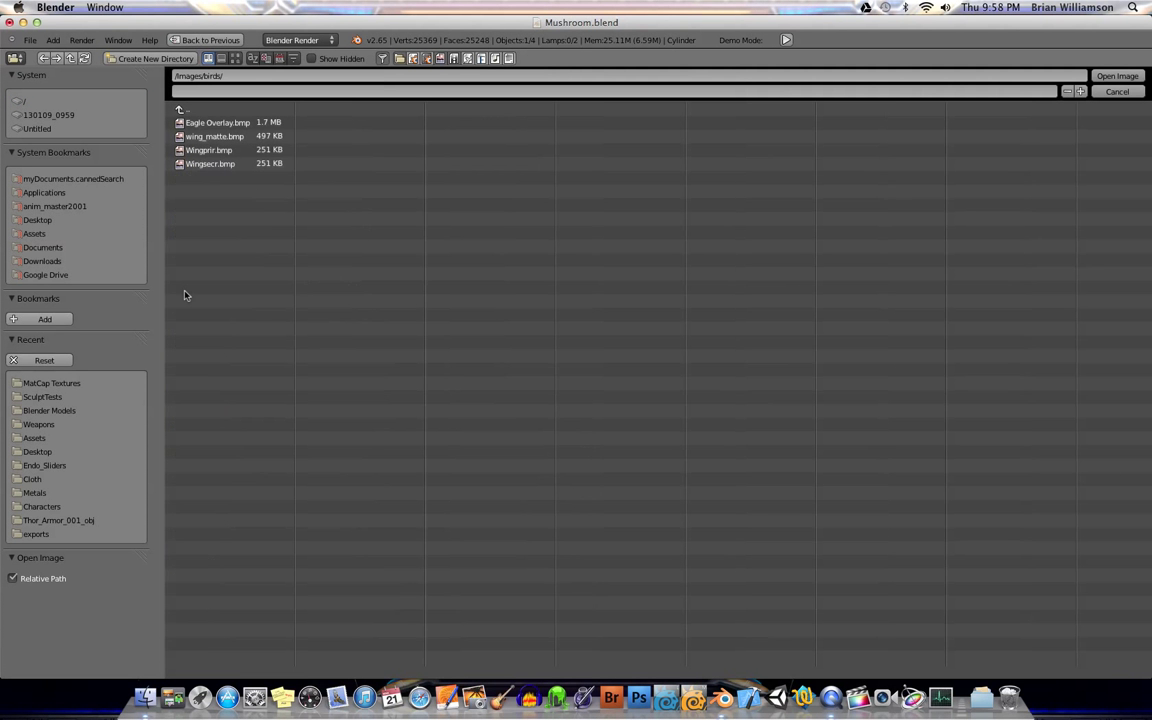
{"action": "left_click", "coordinate": [191, 111]}
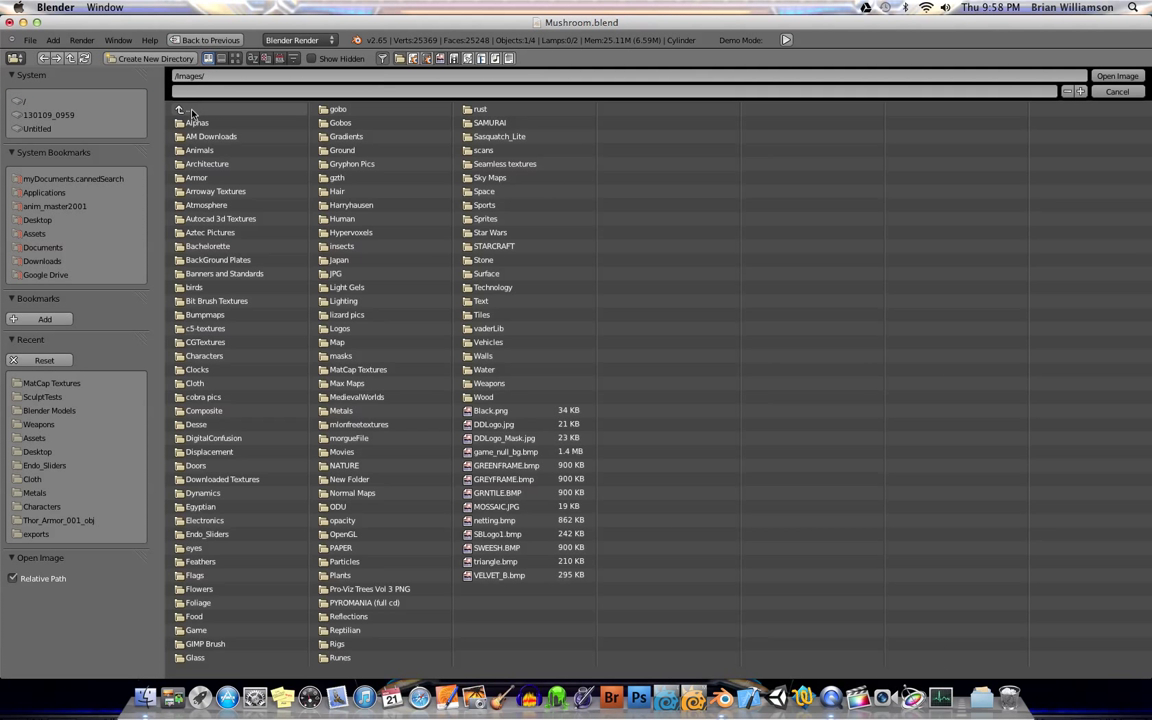
{"action": "left_click", "coordinate": [196, 316]}
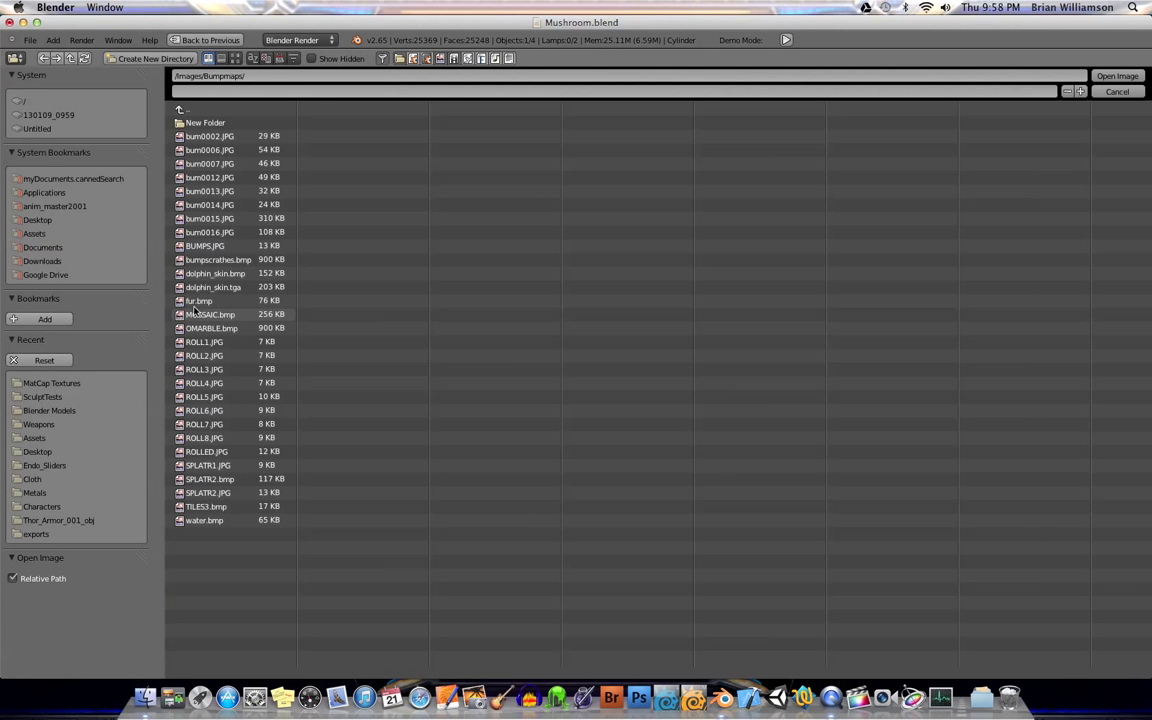
{"action": "left_click", "coordinate": [235, 58]}
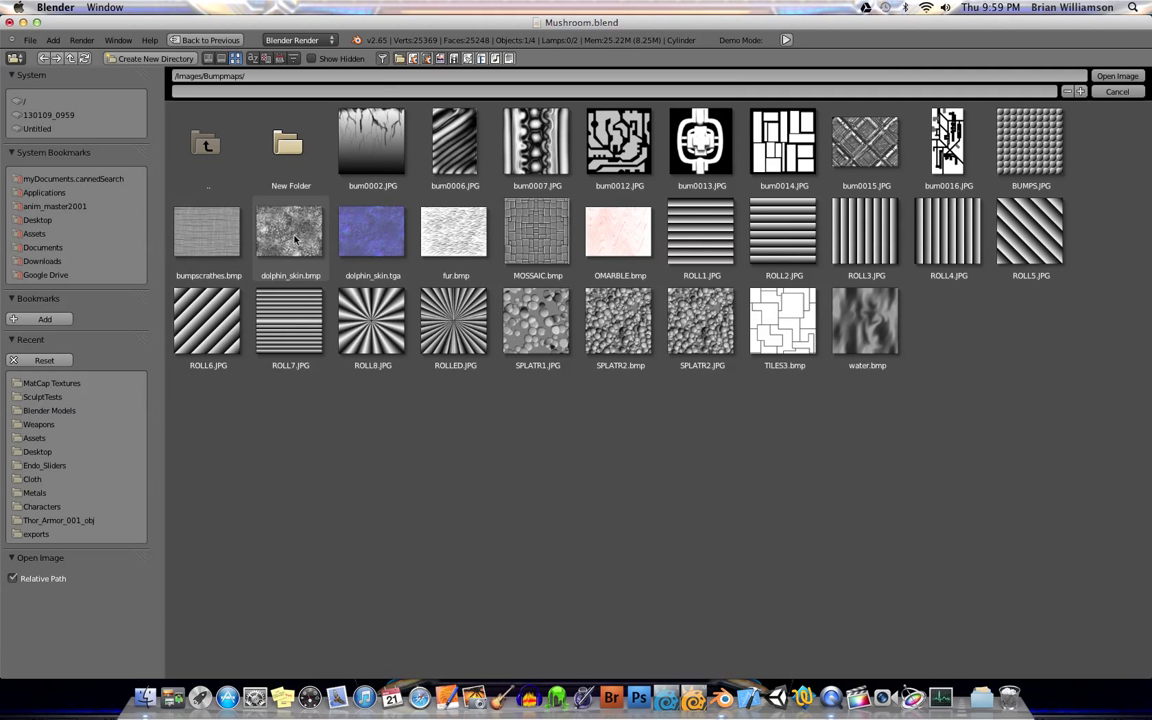
{"action": "mouse_move", "coordinate": [294, 238]}
{"action": "left_mouse_down"}
{"action": "mouse_move", "coordinate": [242, 184]}
{"action": "mouse_move", "coordinate": [298, 238]}
{"action": "mouse_move", "coordinate": [260, 205]}
{"action": "mouse_move", "coordinate": [298, 265]}
{"action": "mouse_move", "coordinate": [262, 214]}
{"action": "mouse_move", "coordinate": [288, 238]}
{"action": "left_mouse_up"}
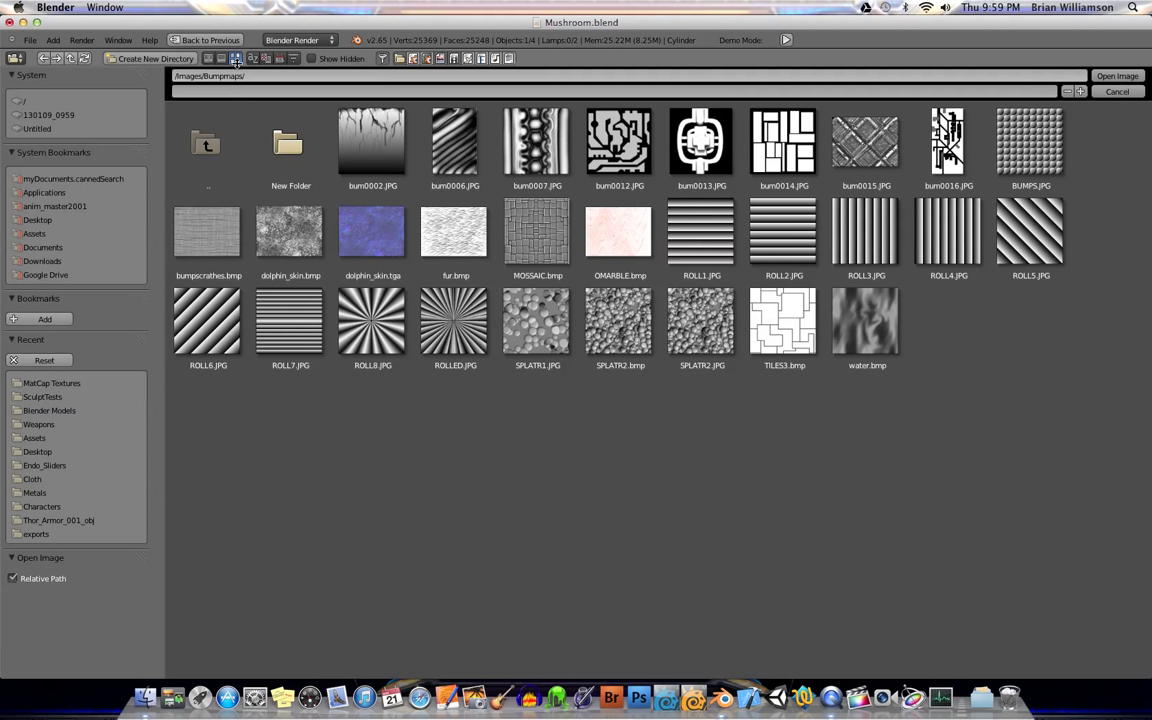
{"action": "left_click", "coordinate": [297, 232]}
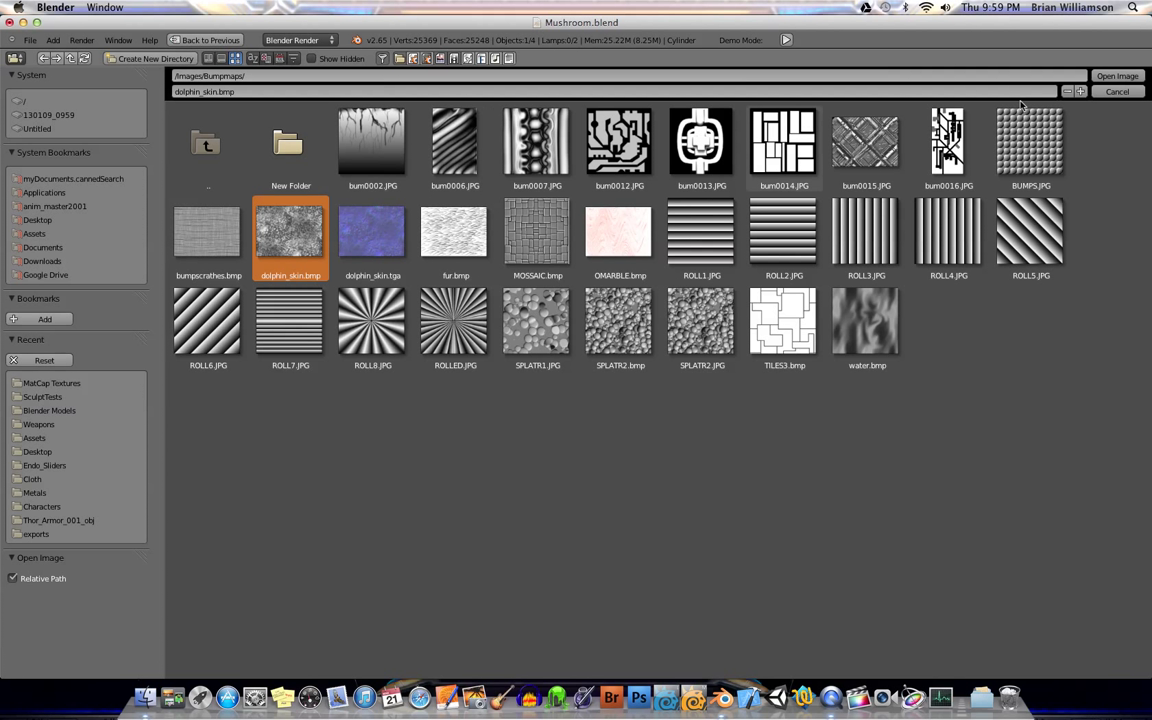
{"action": "left_click", "coordinate": [1117, 77]}
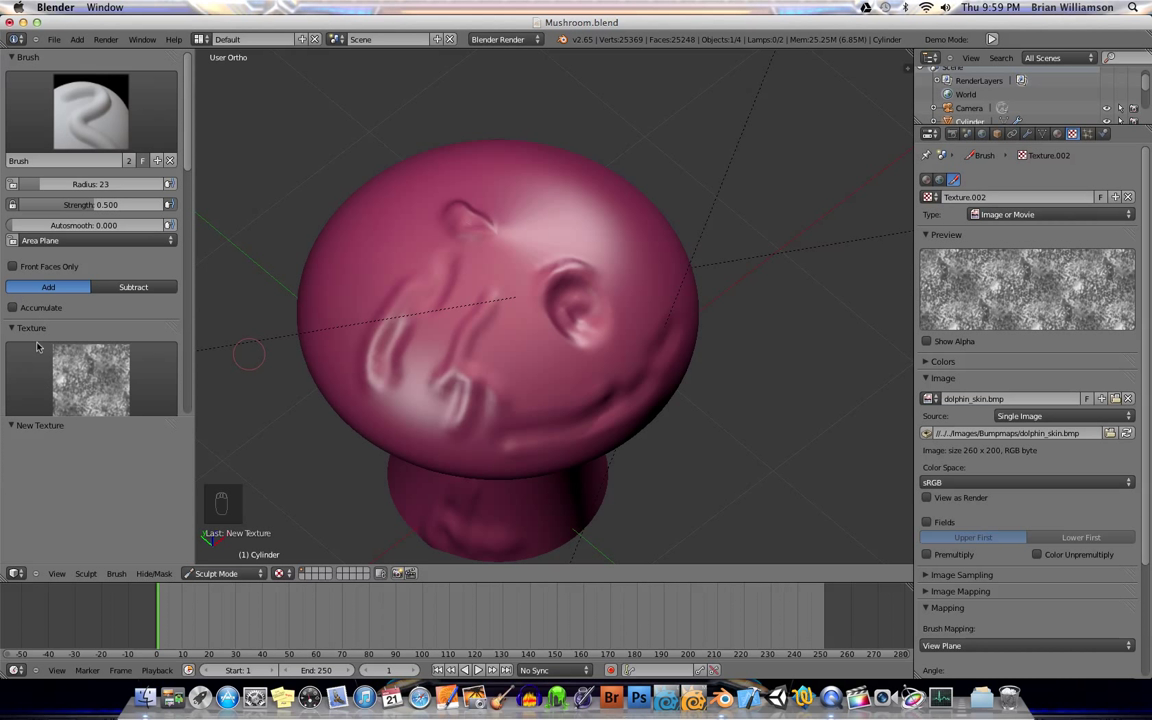
Step: Keep Texture.002 as the brush texture, switch to Subtract and raise the radius to 63
{"action": "left_click", "coordinate": [79, 346]}
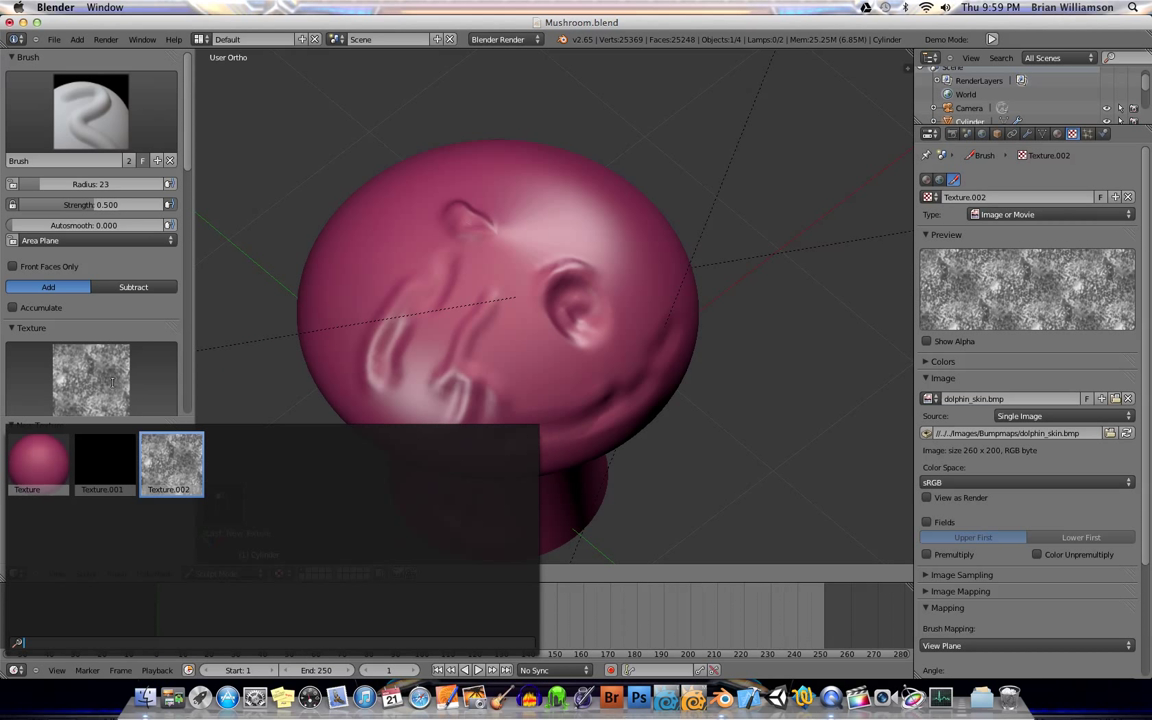
{"action": "left_click", "coordinate": [178, 468]}
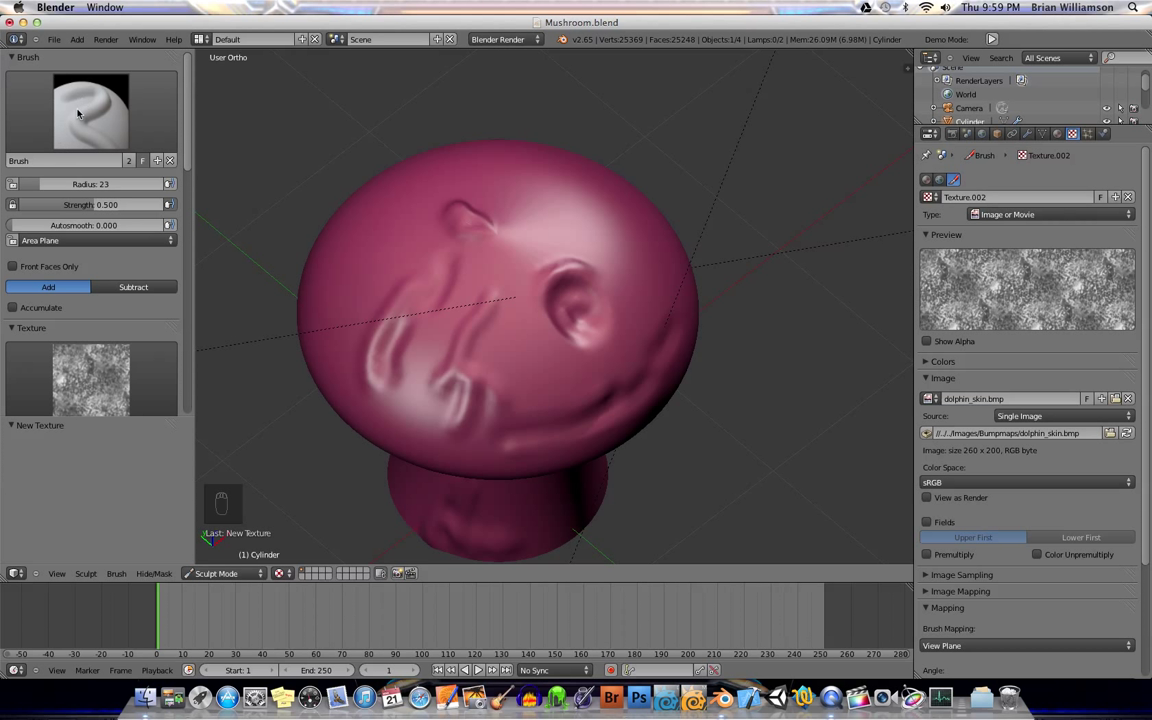
{"action": "left_click", "coordinate": [128, 288]}
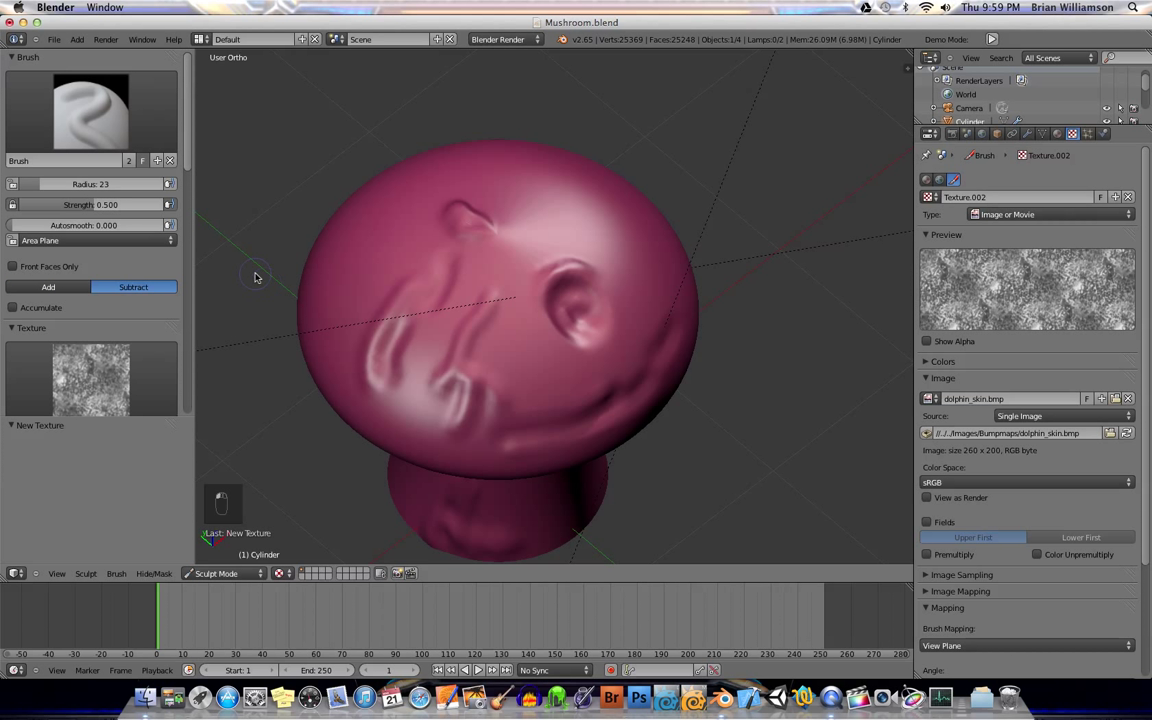
{"action": "middle_click_drag", "start_coordinate": [296, 278], "coordinate": [336, 291]}
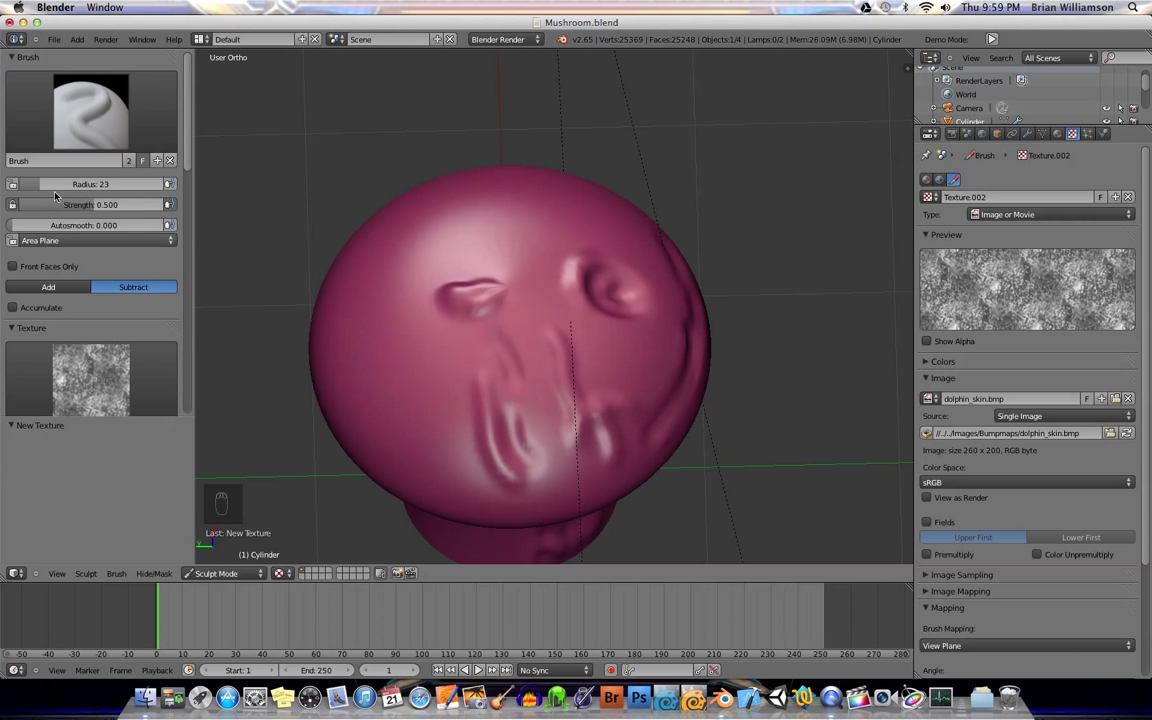
{"action": "left_click_drag", "start_coordinate": [50, 185], "coordinate": [98, 186]}
{"action": "middle_click_drag", "start_coordinate": [432, 375], "coordinate": [464, 366]}
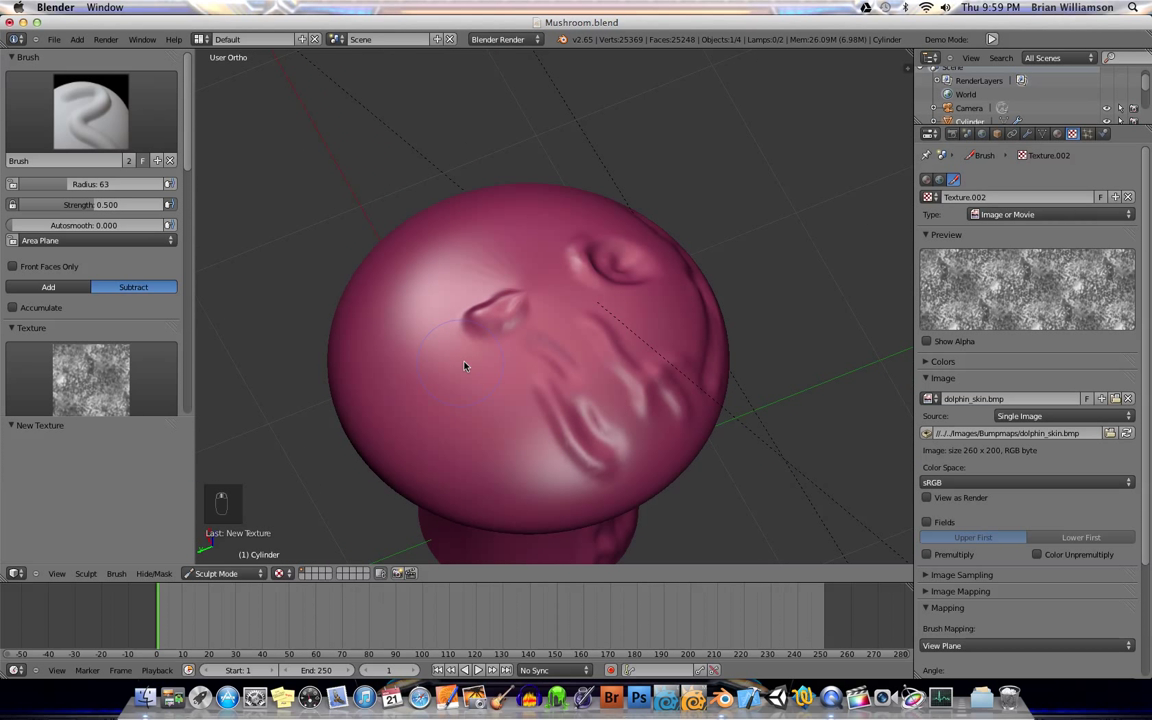
Step: Stamp skin detail onto the mushroom cap and raise the brush radius to 117
{"action": "left_click", "coordinate": [1027, 134]}
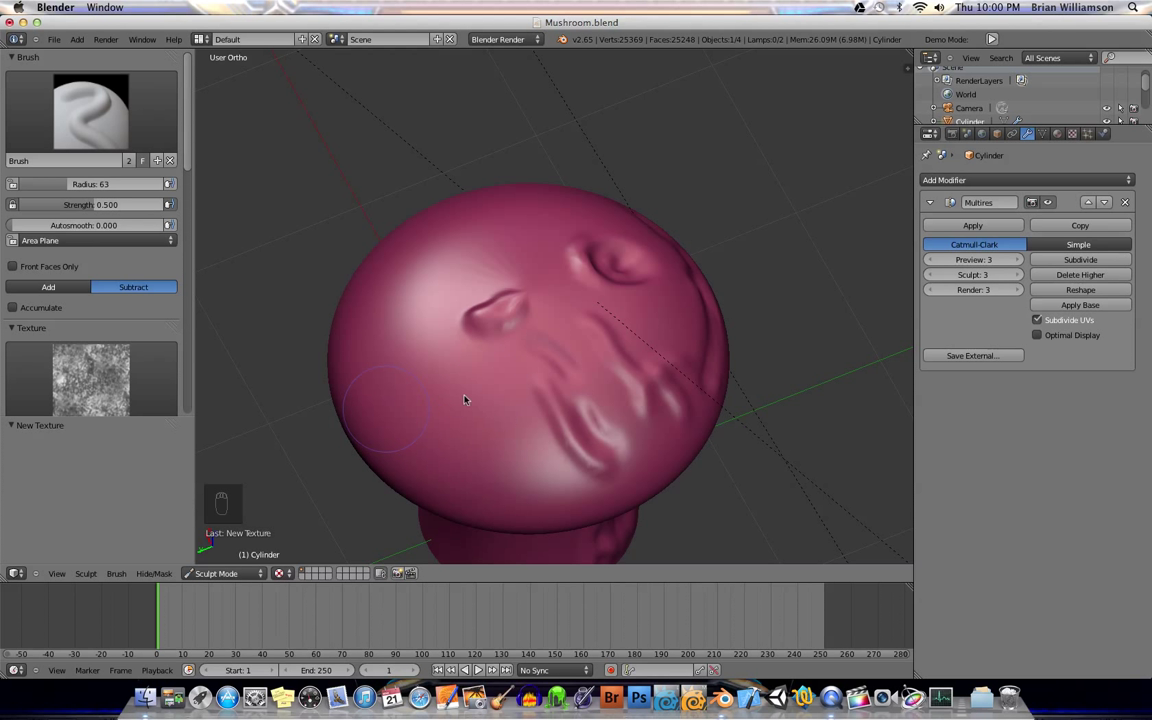
{"action": "left_click", "coordinate": [524, 468]}
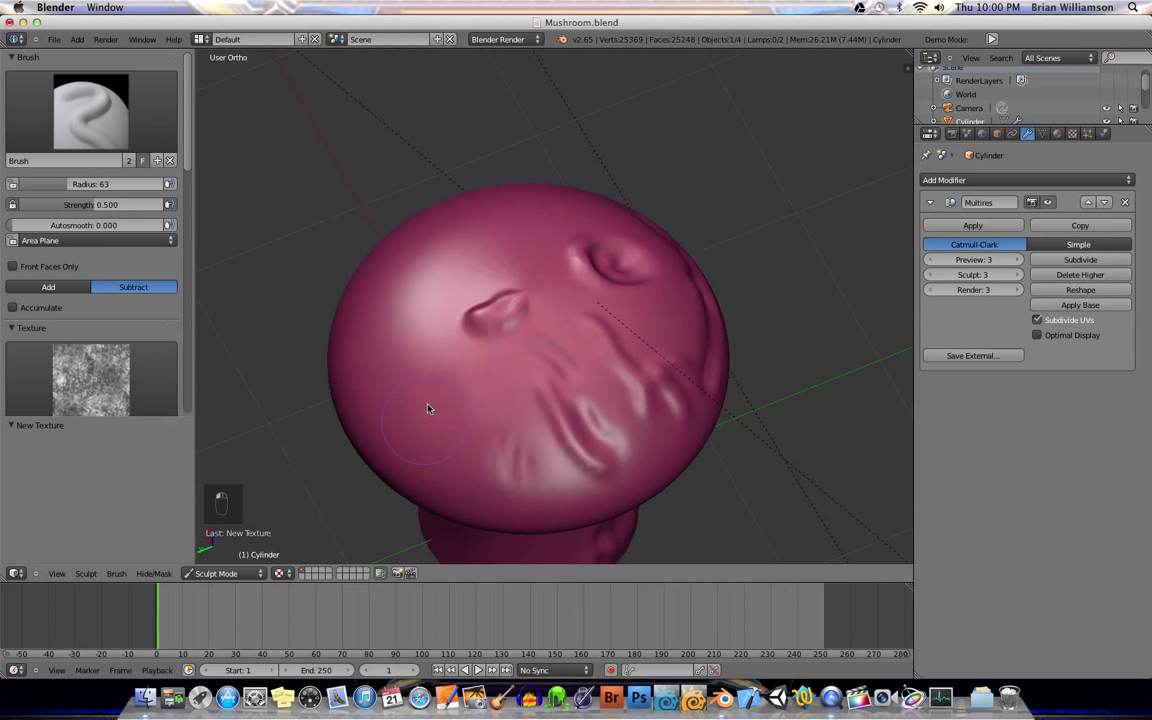
{"action": "mouse_move", "coordinate": [95, 184]}
{"action": "left_mouse_down"}
{"action": "mouse_move", "coordinate": [113, 184]}
{"action": "mouse_move", "coordinate": [106, 204]}
{"action": "left_mouse_up"}
Step: Paint textured Subtract strokes across the cap's left, lower-centre, upper, lower-right and middle areas
{"action": "mouse_move", "coordinate": [411, 352]}
{"action": "left_mouse_down"}
{"action": "mouse_move", "coordinate": [425, 397]}
{"action": "mouse_move", "coordinate": [464, 405]}
{"action": "left_mouse_up"}
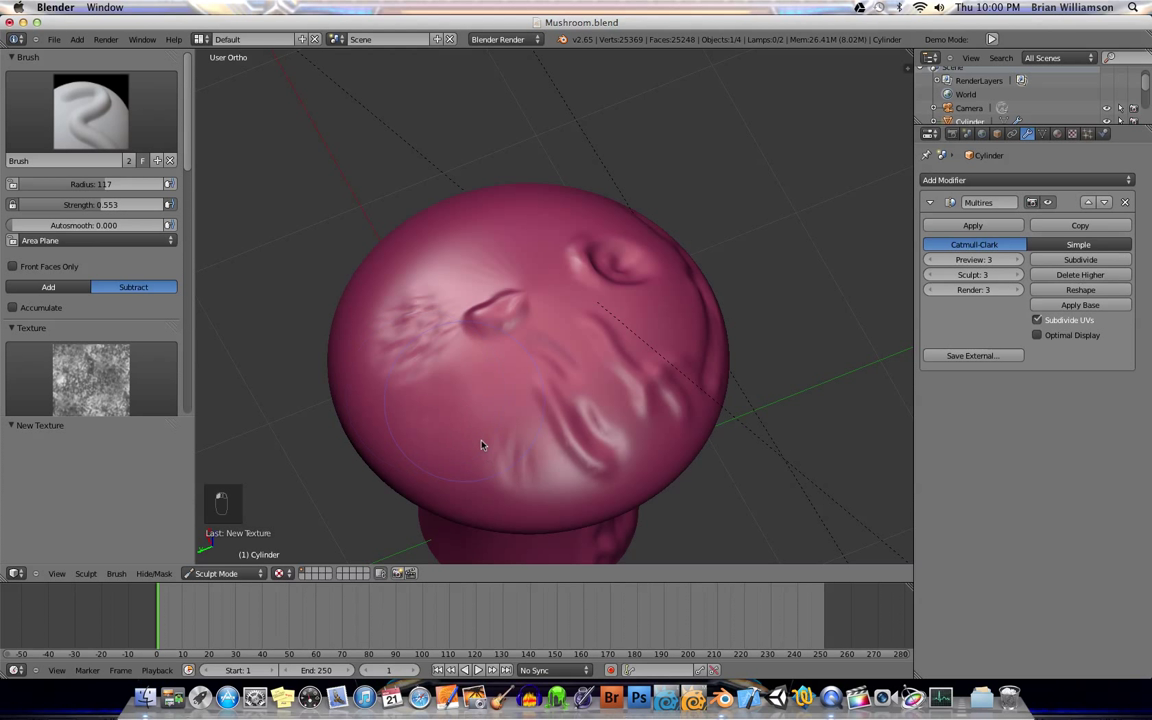
{"action": "left_click_drag", "start_coordinate": [530, 473], "coordinate": [534, 363]}
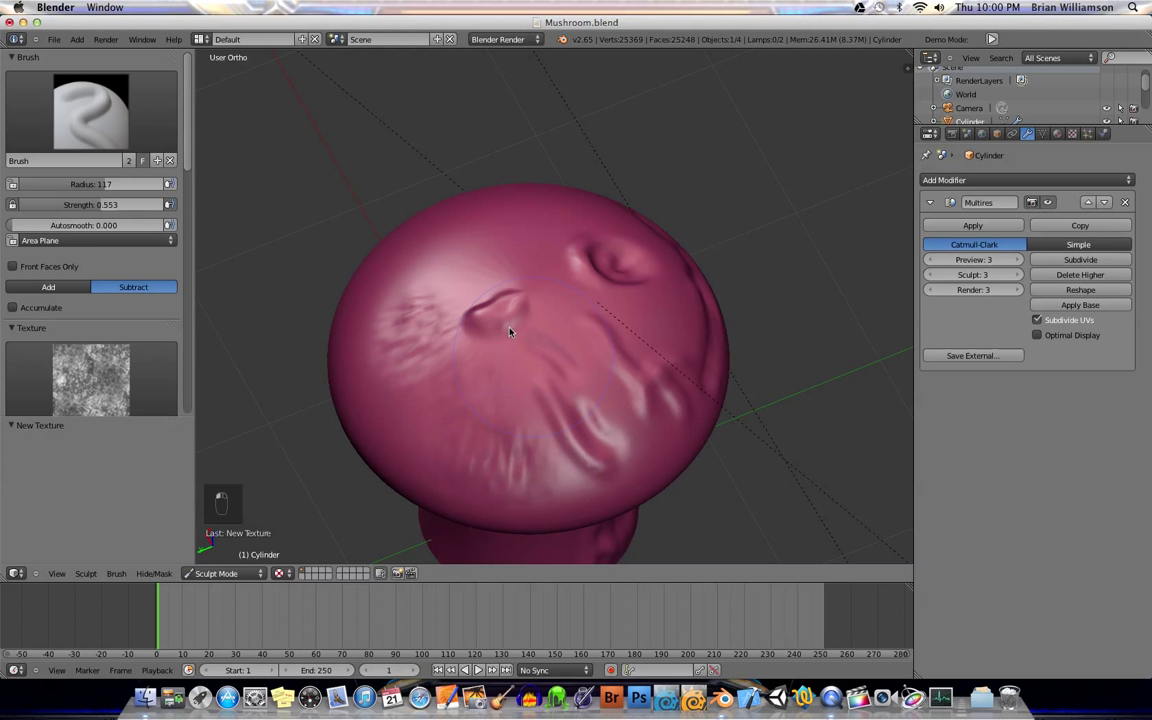
{"action": "left_click_drag", "start_coordinate": [458, 273], "coordinate": [397, 275]}
{"action": "left_click_drag", "start_coordinate": [549, 278], "coordinate": [562, 298]}
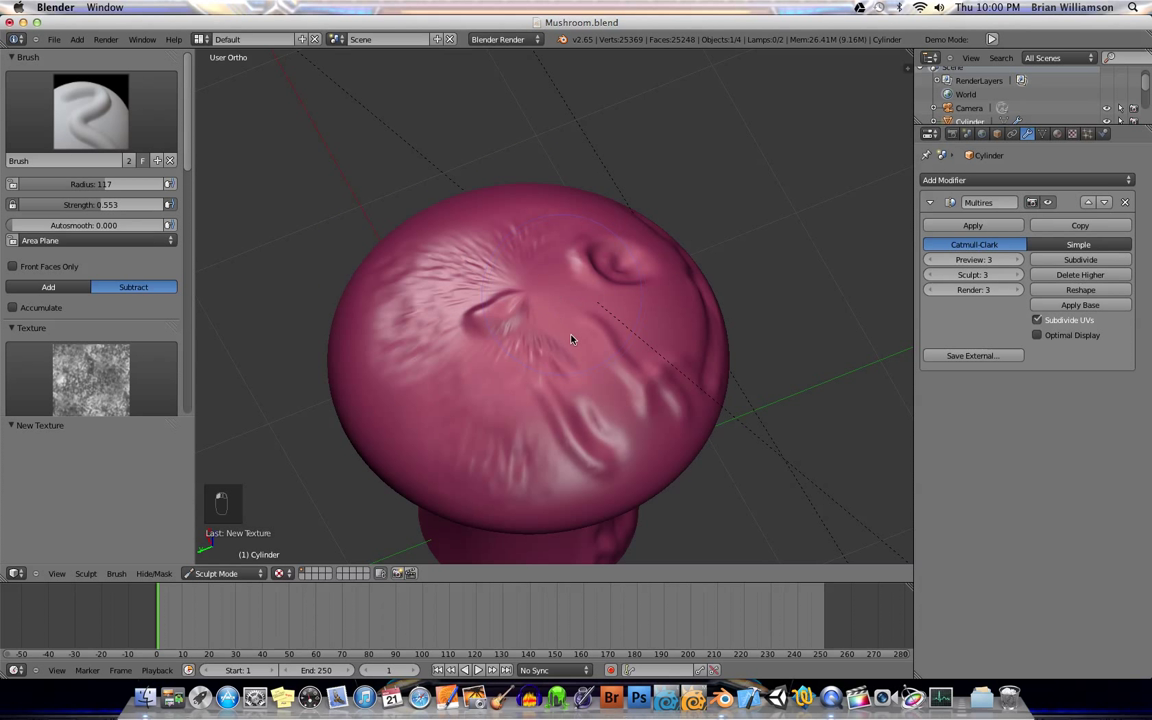
{"action": "mouse_move", "coordinate": [581, 352]}
{"action": "left_mouse_down"}
{"action": "mouse_move", "coordinate": [601, 456]}
{"action": "mouse_move", "coordinate": [514, 481]}
{"action": "left_mouse_up"}
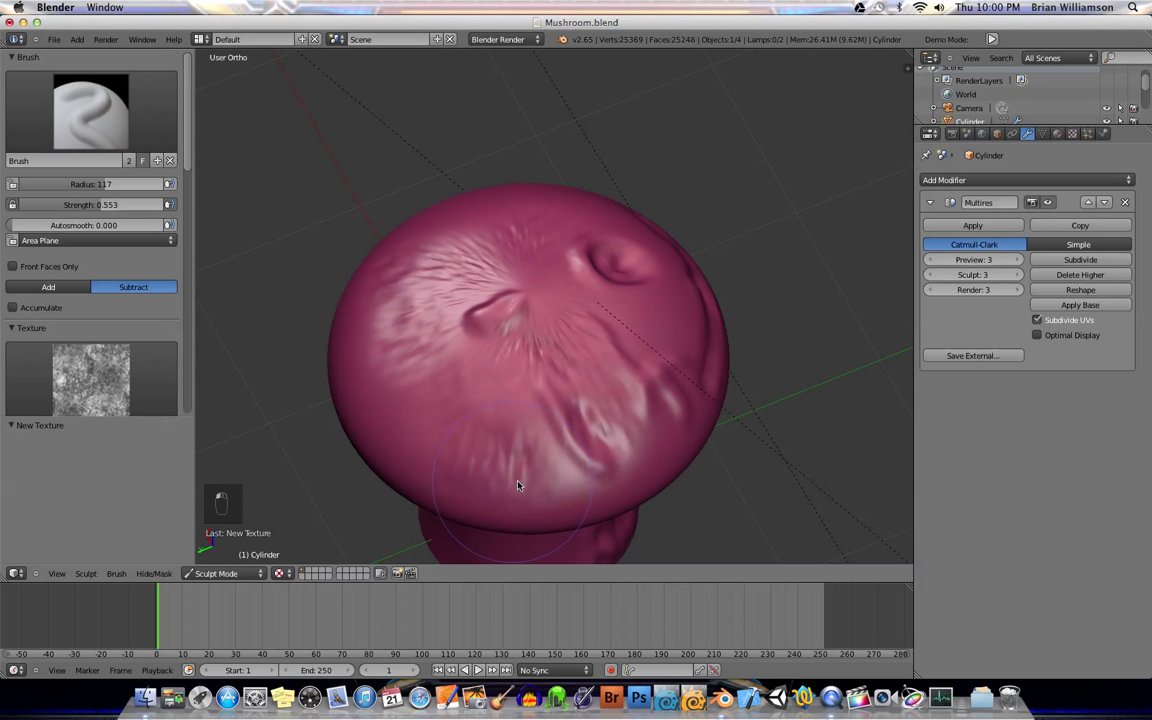
{"action": "mouse_move", "coordinate": [710, 360]}
{"action": "middle_mouse_down"}
{"action": "mouse_move", "coordinate": [645, 334]}
{"action": "mouse_move", "coordinate": [530, 330]}
{"action": "middle_mouse_up"}
{"action": "mouse_move", "coordinate": [530, 330]}
{"action": "left_mouse_down"}
{"action": "mouse_move", "coordinate": [477, 383]}
{"action": "mouse_move", "coordinate": [365, 393]}
{"action": "mouse_move", "coordinate": [493, 420]}
{"action": "mouse_move", "coordinate": [543, 414]}
{"action": "mouse_move", "coordinate": [643, 342]}
{"action": "mouse_move", "coordinate": [677, 333]}
{"action": "left_mouse_up"}
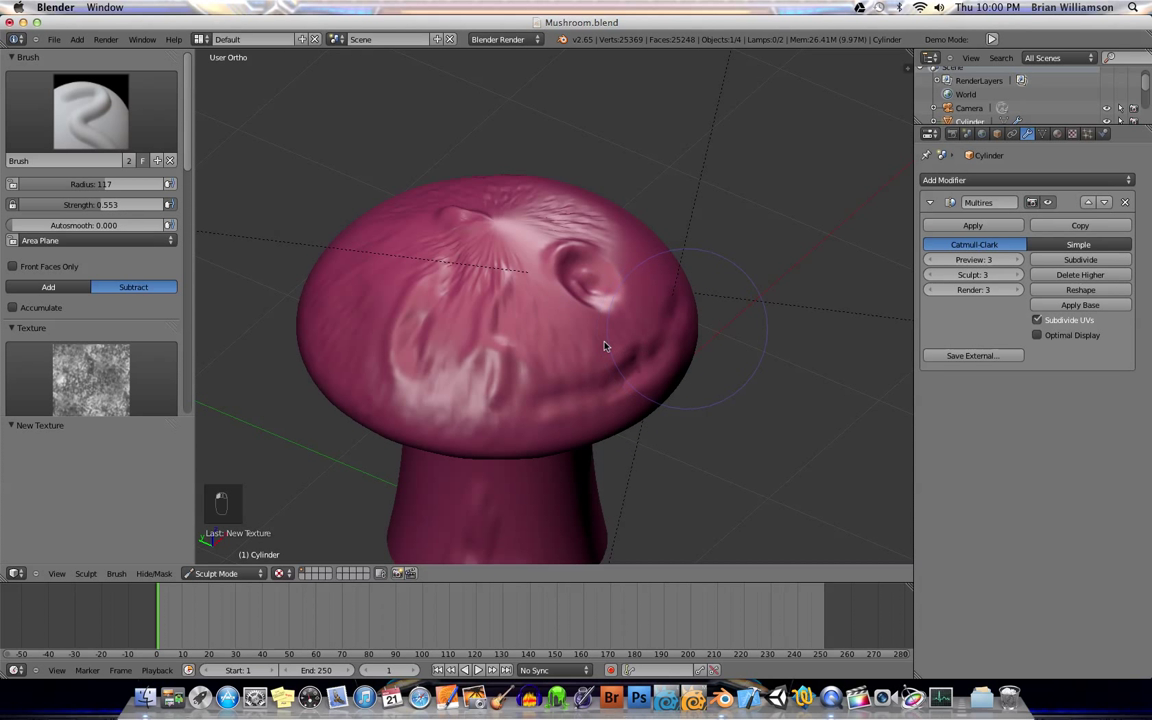
Step: Add skin texture strokes to the lower-right and lower-left edges of the cap
{"action": "mouse_move", "coordinate": [607, 342]}
{"action": "middle_mouse_down"}
{"action": "mouse_move", "coordinate": [589, 342]}
{"action": "mouse_move", "coordinate": [593, 325]}
{"action": "middle_mouse_up"}
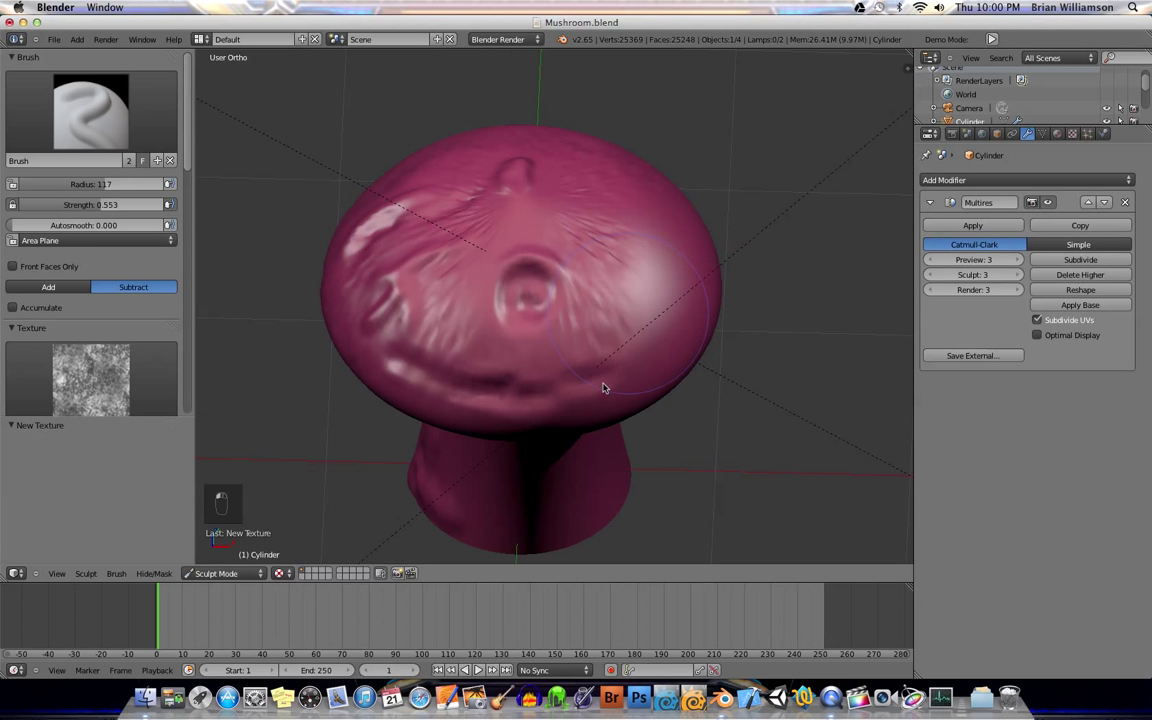
{"action": "middle_click_drag", "start_coordinate": [663, 311], "coordinate": [587, 320]}
{"action": "left_click_drag", "start_coordinate": [654, 312], "coordinate": [660, 285]}
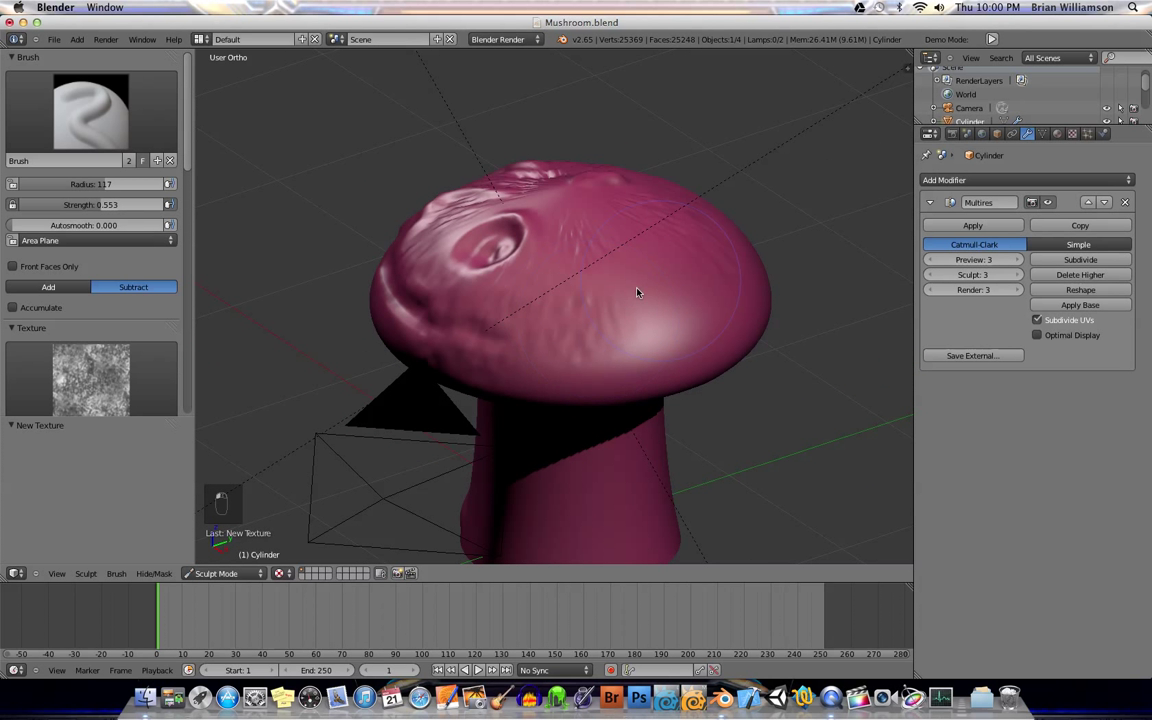
{"action": "mouse_move", "coordinate": [758, 342]}
{"action": "middle_mouse_down"}
{"action": "mouse_move", "coordinate": [691, 331]}
{"action": "mouse_move", "coordinate": [671, 342]}
{"action": "middle_mouse_up"}
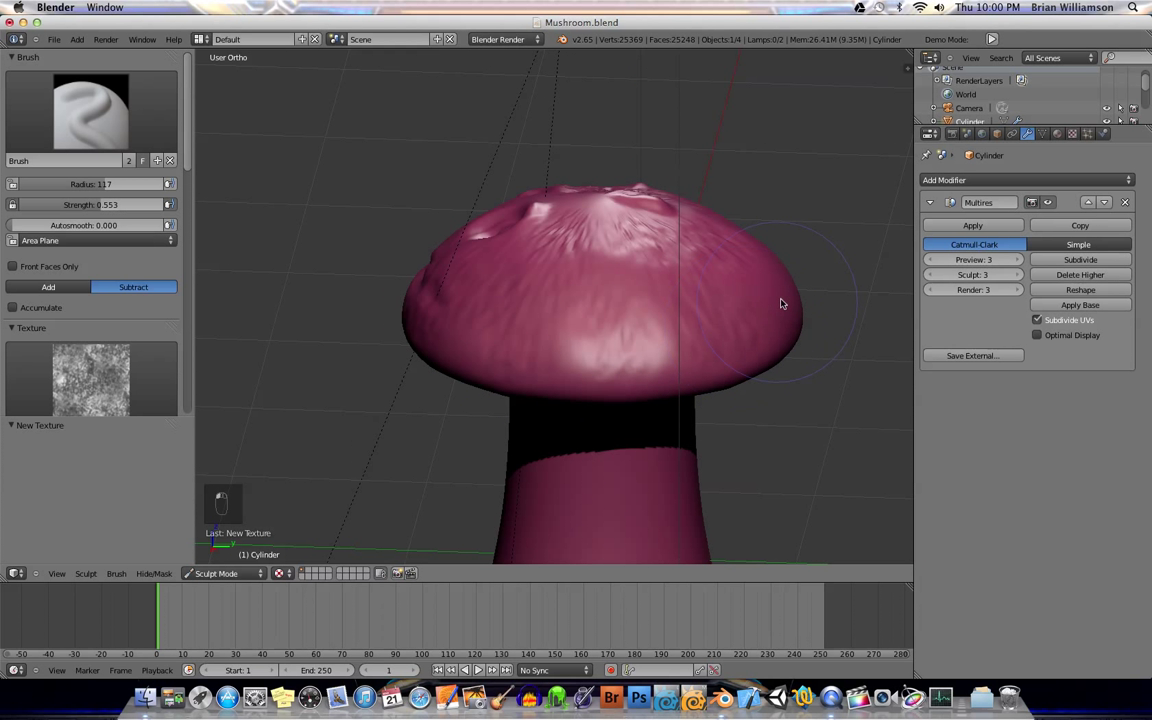
{"action": "middle_click_drag", "start_coordinate": [761, 314], "coordinate": [708, 373]}
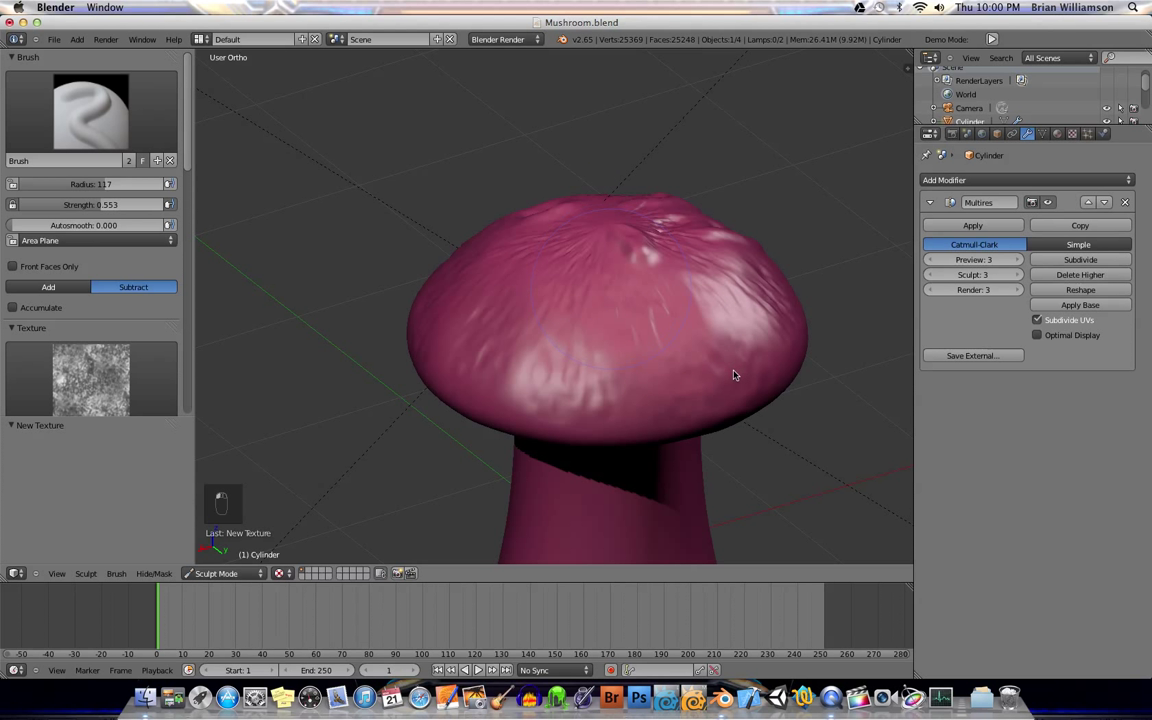
{"action": "mouse_move", "coordinate": [675, 411]}
{"action": "left_mouse_down"}
{"action": "mouse_move", "coordinate": [627, 417]}
{"action": "mouse_move", "coordinate": [465, 395]}
{"action": "left_mouse_up"}
Step: Roughen the mushroom stem with textured strokes, including its lower-left side
{"action": "middle_click_drag", "start_coordinate": [560, 468], "coordinate": [571, 460]}
{"action": "mouse_move", "coordinate": [571, 460]}
{"action": "left_mouse_down"}
{"action": "mouse_move", "coordinate": [570, 502]}
{"action": "mouse_move", "coordinate": [678, 518]}
{"action": "left_mouse_up"}
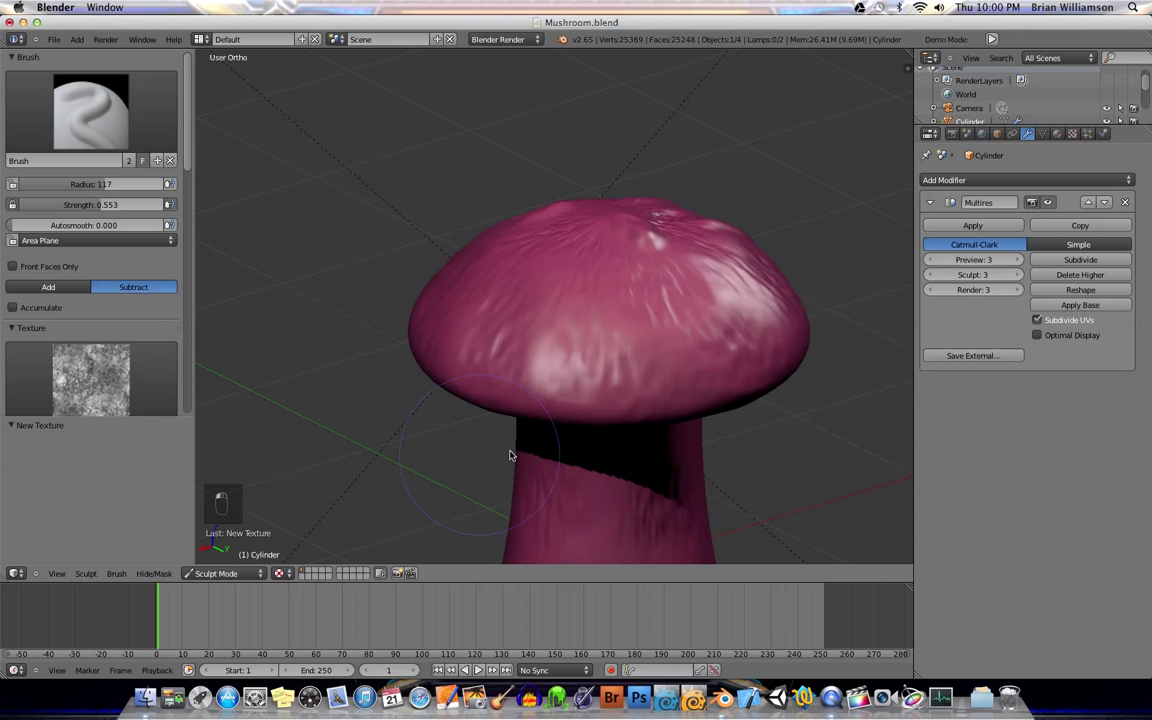
{"action": "middle_click_drag", "start_coordinate": [509, 455], "coordinate": [584, 506]}
{"action": "mouse_move", "coordinate": [584, 506]}
{"action": "left_mouse_down"}
{"action": "mouse_move", "coordinate": [548, 509]}
{"action": "mouse_move", "coordinate": [571, 545]}
{"action": "mouse_move", "coordinate": [501, 450]}
{"action": "mouse_move", "coordinate": [516, 474]}
{"action": "left_mouse_up"}
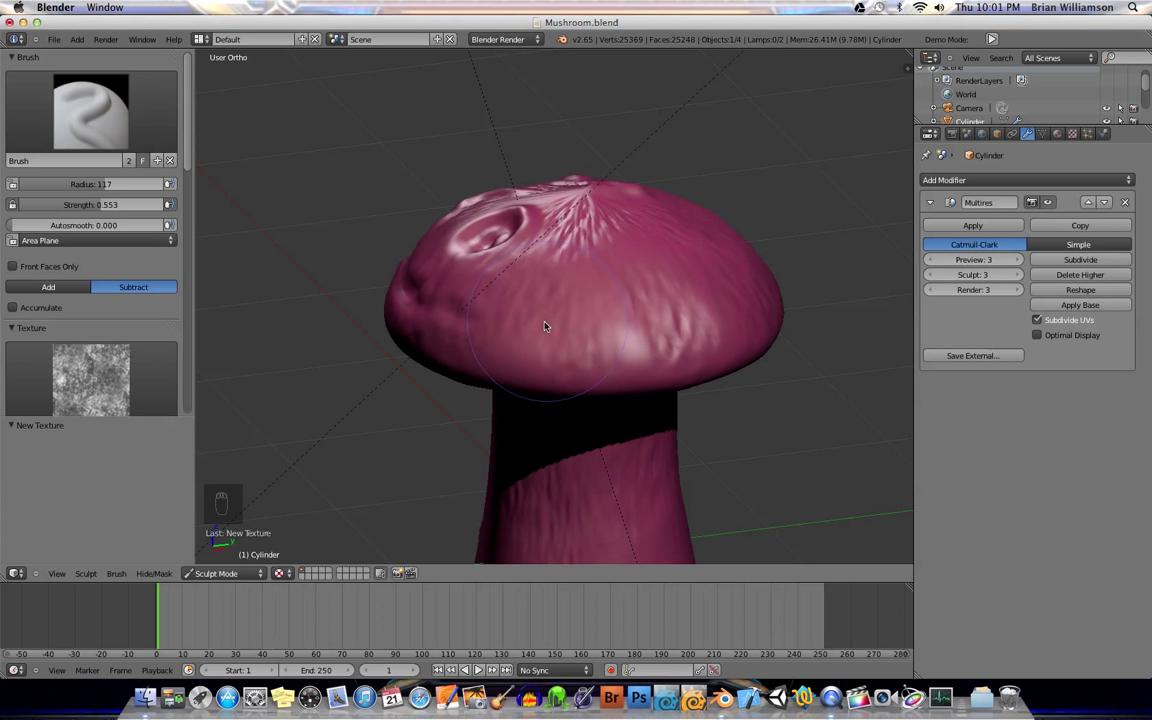
Step: Orbit around the mushroom to inspect the textured cap from above and the side
{"action": "middle_click_drag", "start_coordinate": [540, 321], "coordinate": [595, 386]}
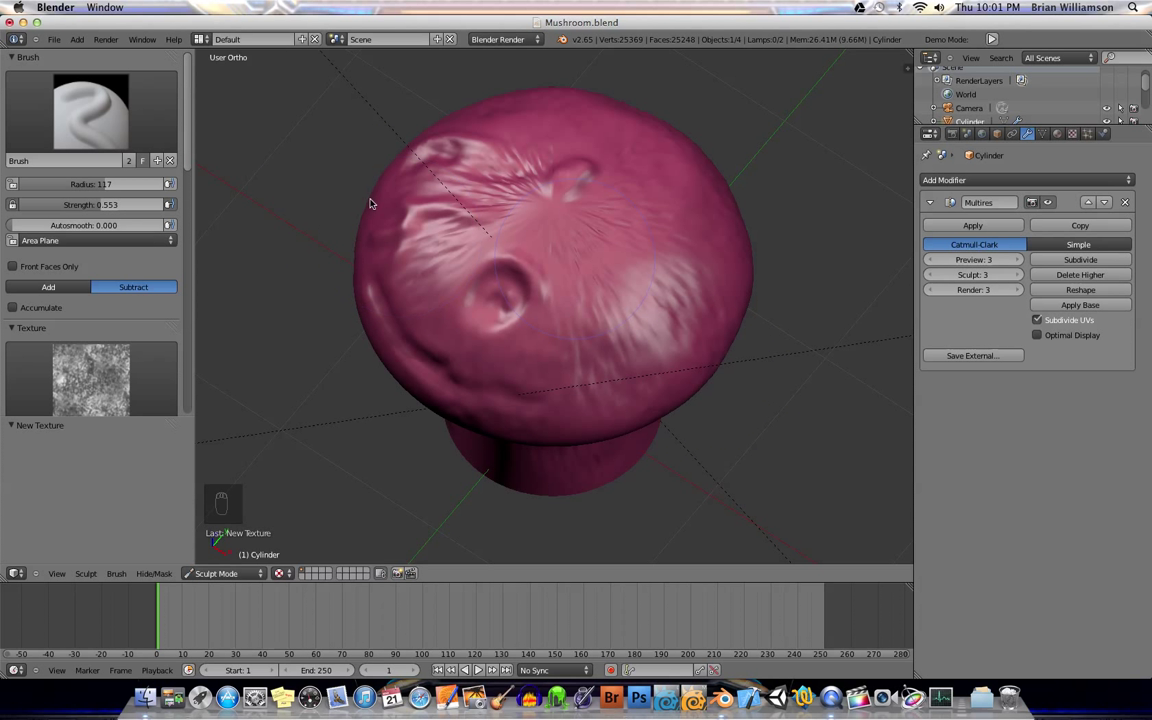
{"action": "middle_click_drag", "start_coordinate": [609, 327], "coordinate": [653, 301]}
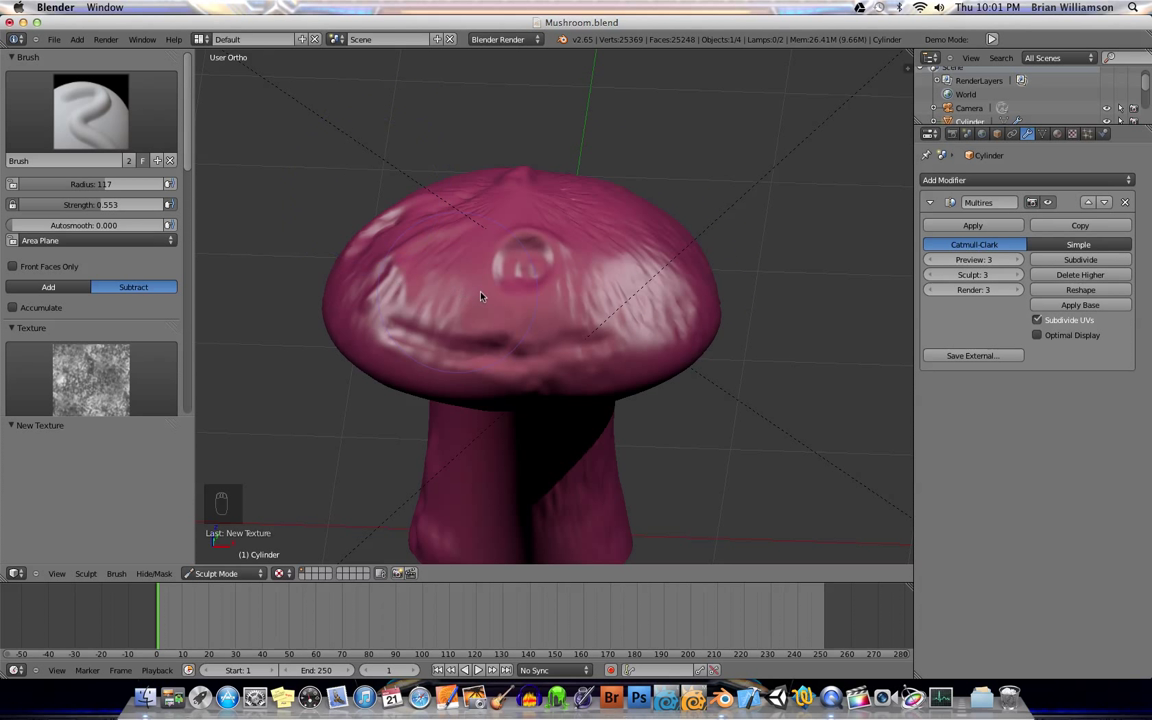
{"action": "middle_click_drag", "start_coordinate": [567, 201], "coordinate": [607, 219]}
{"action": "middle_click_drag", "start_coordinate": [730, 265], "coordinate": [710, 237]}
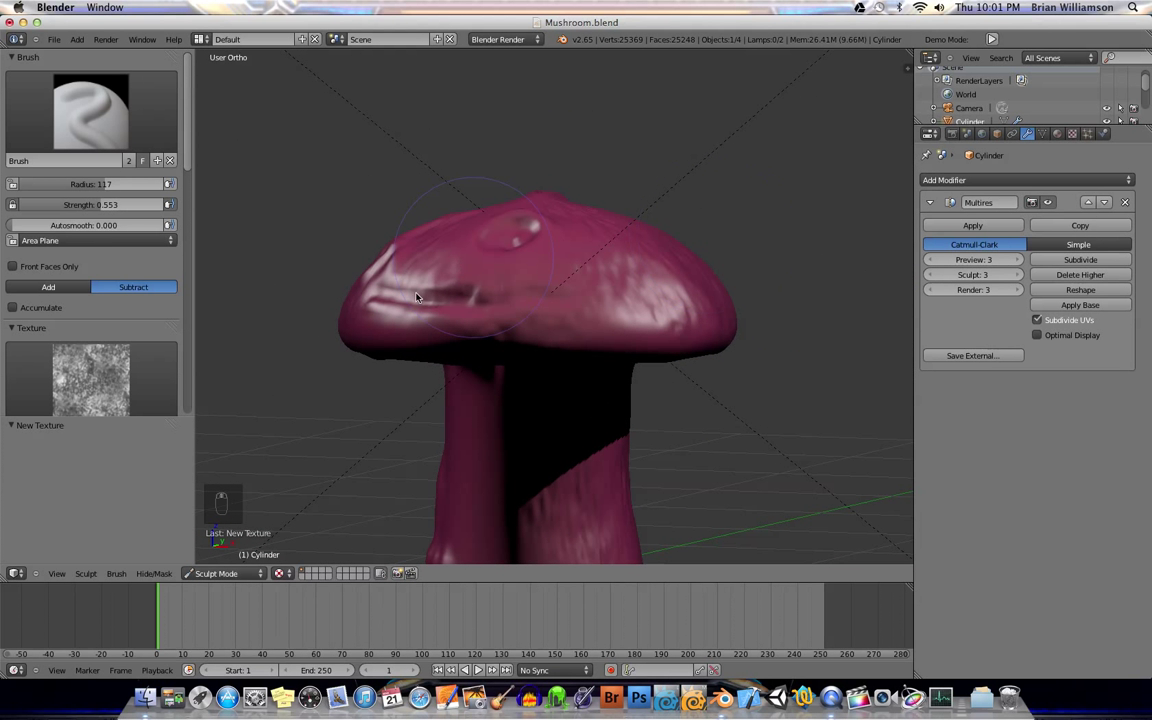